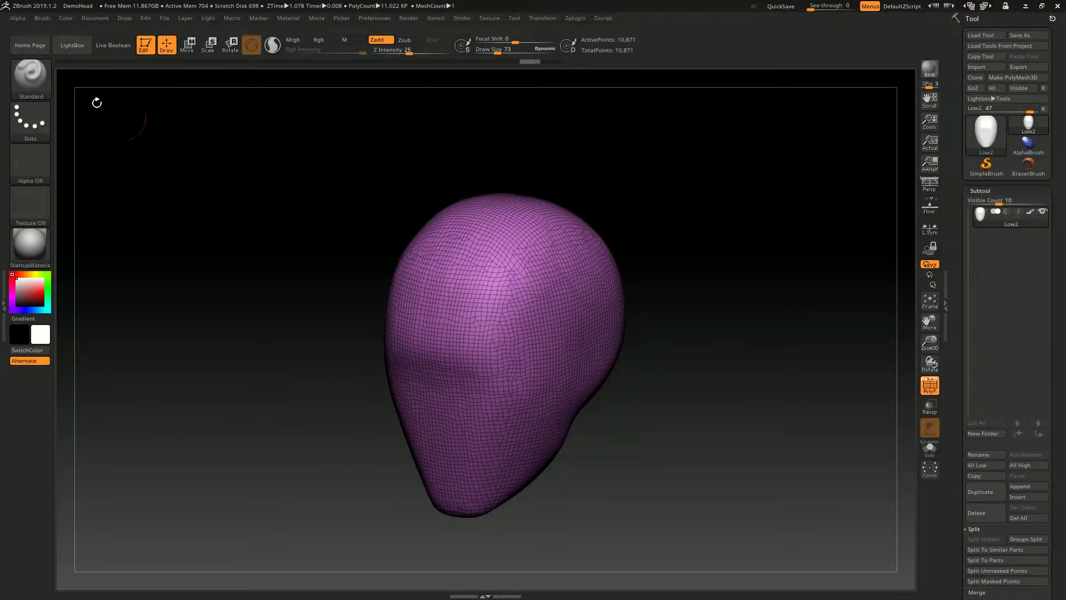
- Open the Brush palette showing the Quick Pick and 3D Sculpting Brushes sets
click(30, 75)
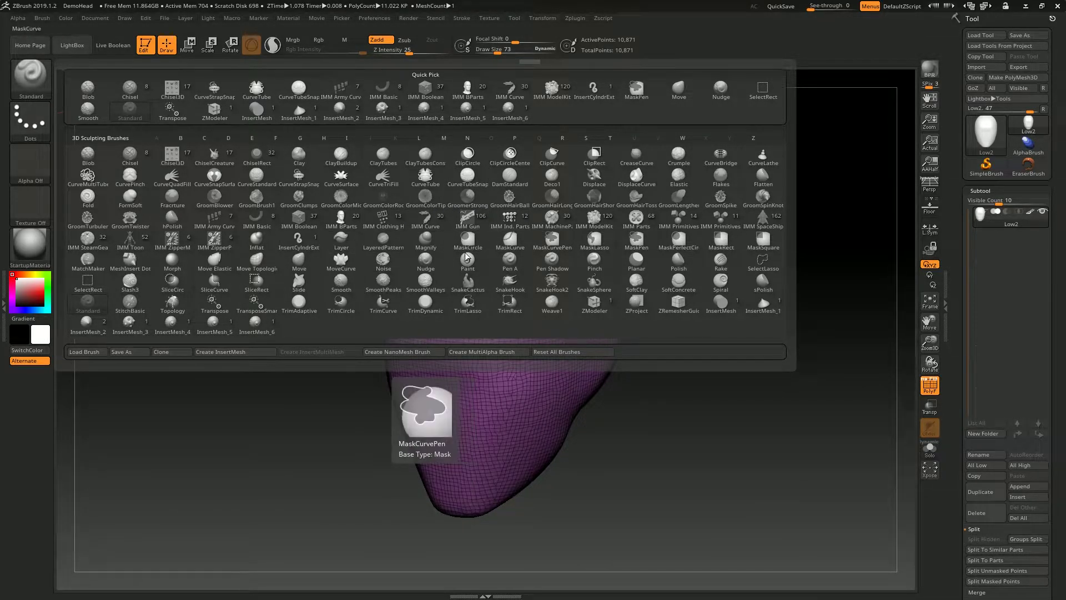
- Draw mirrored green scaly IMM Curve tubes off both sides of the head and commit them
click(425, 218)
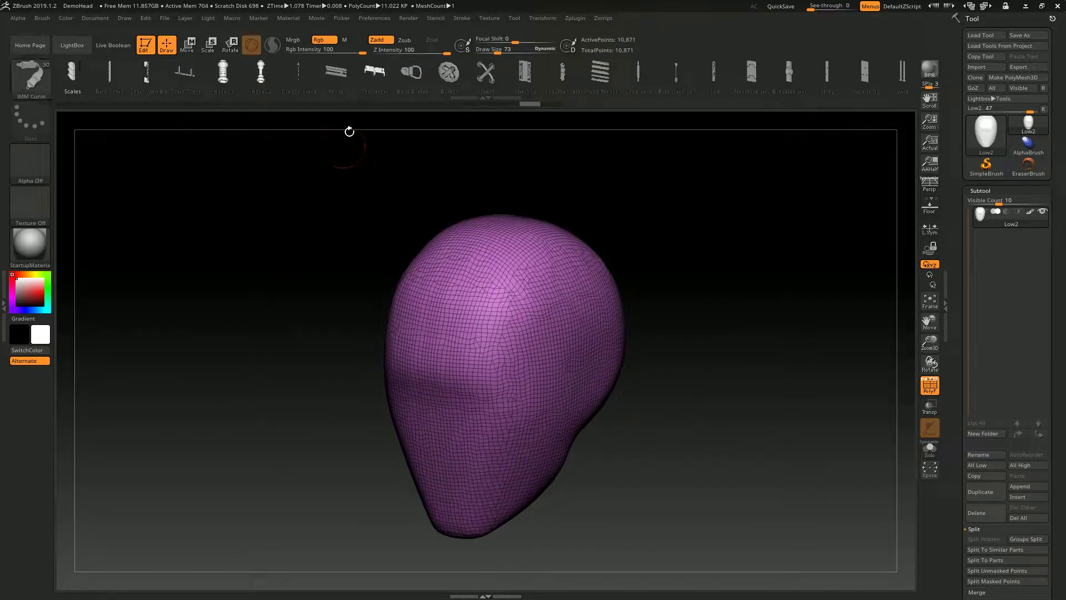
drag(542, 196, 323, 210)
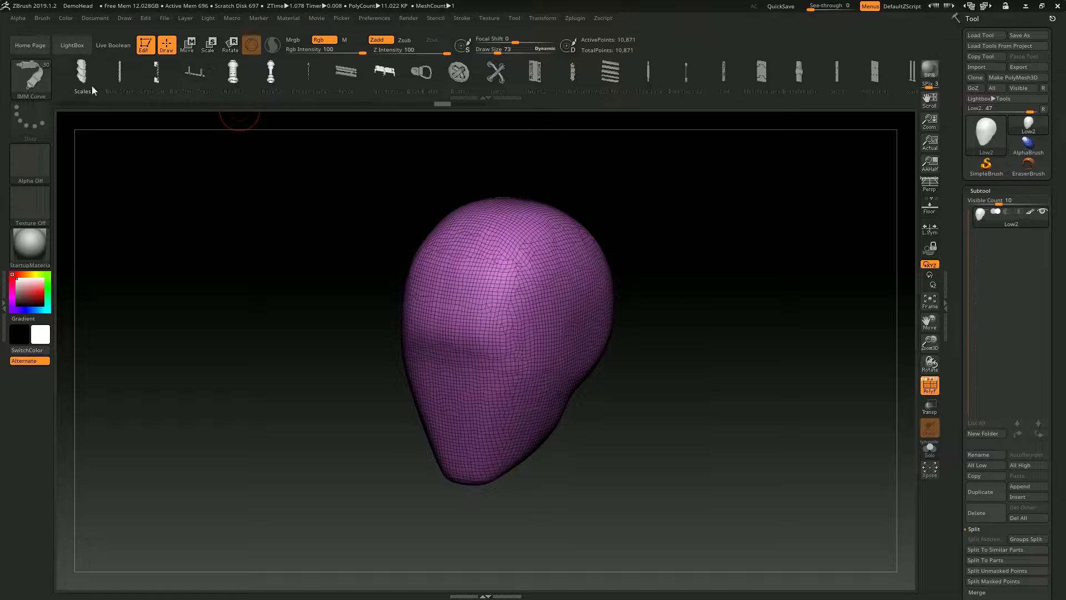
drag(608, 200, 619, 206)
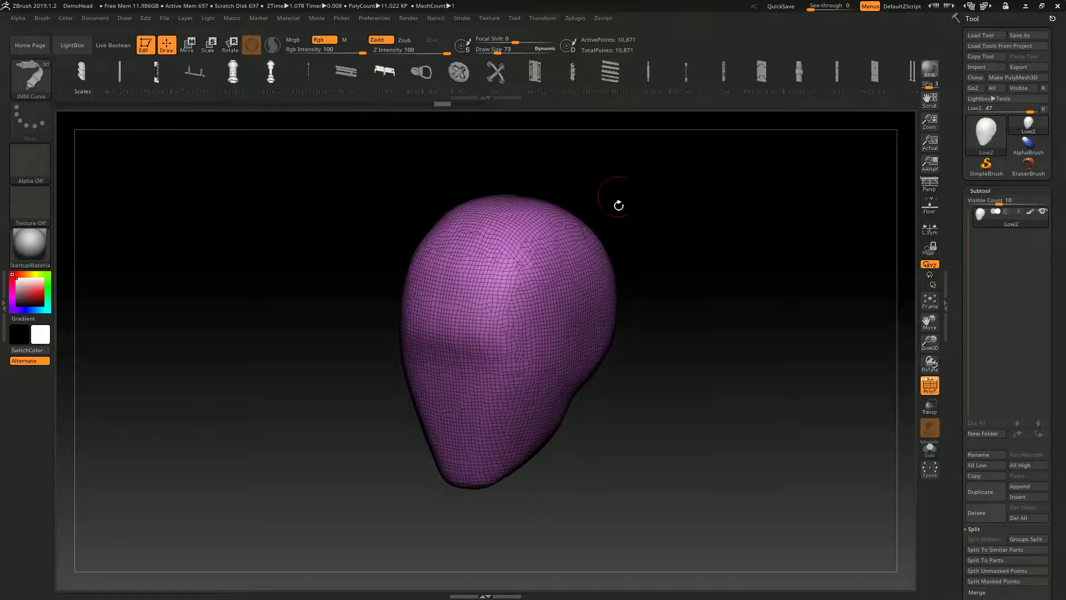
mouse_move(550, 135)
mouse_down()
mouse_move(563, 202)
mouse_move(661, 143)
mouse_move(668, 157)
mouse_up()
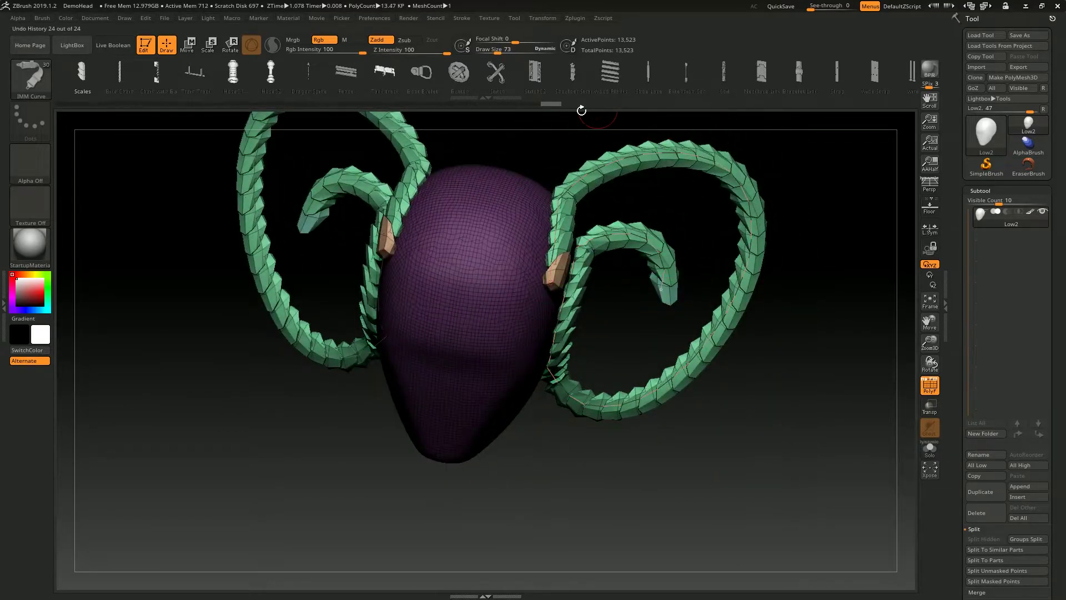
drag(582, 110, 583, 177)
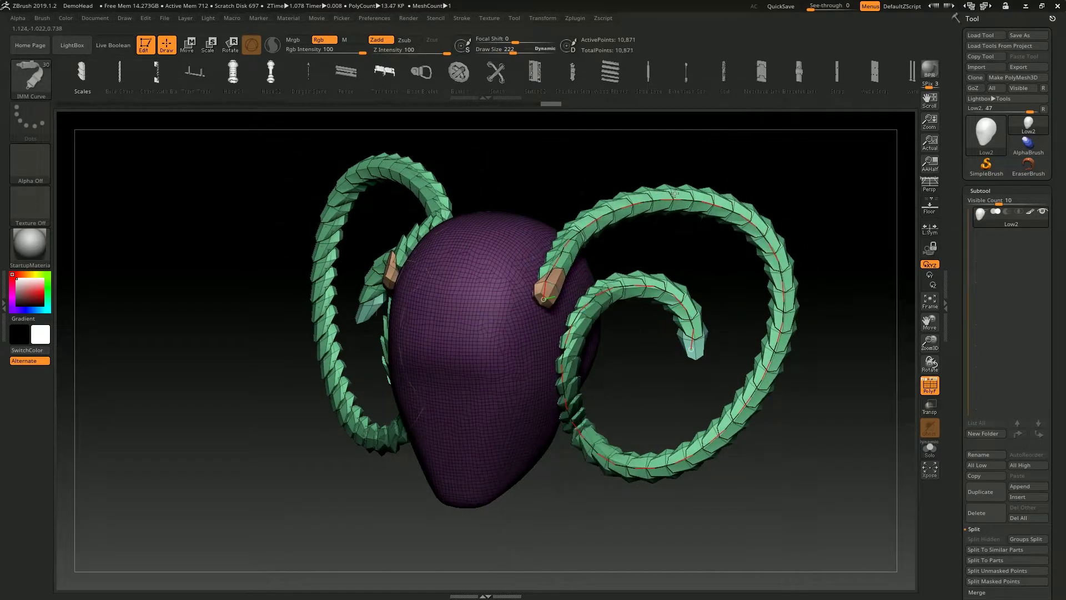
click(516, 119)
- Dock the Stroke palette in the left tray with Curve Mode on, and reopen the brush library
click(460, 19)
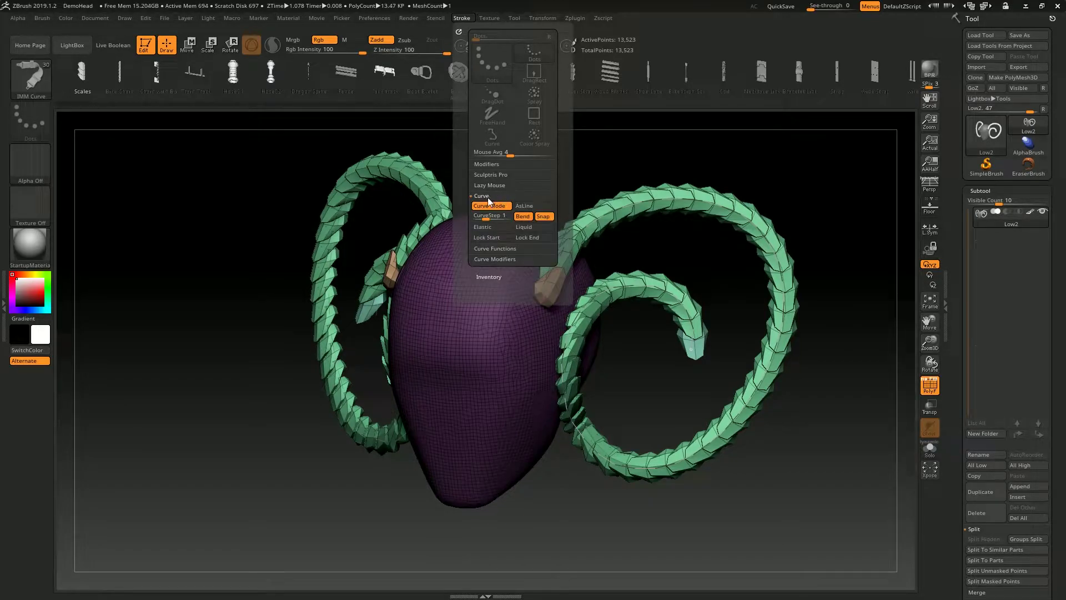
drag(460, 29, 34, 22)
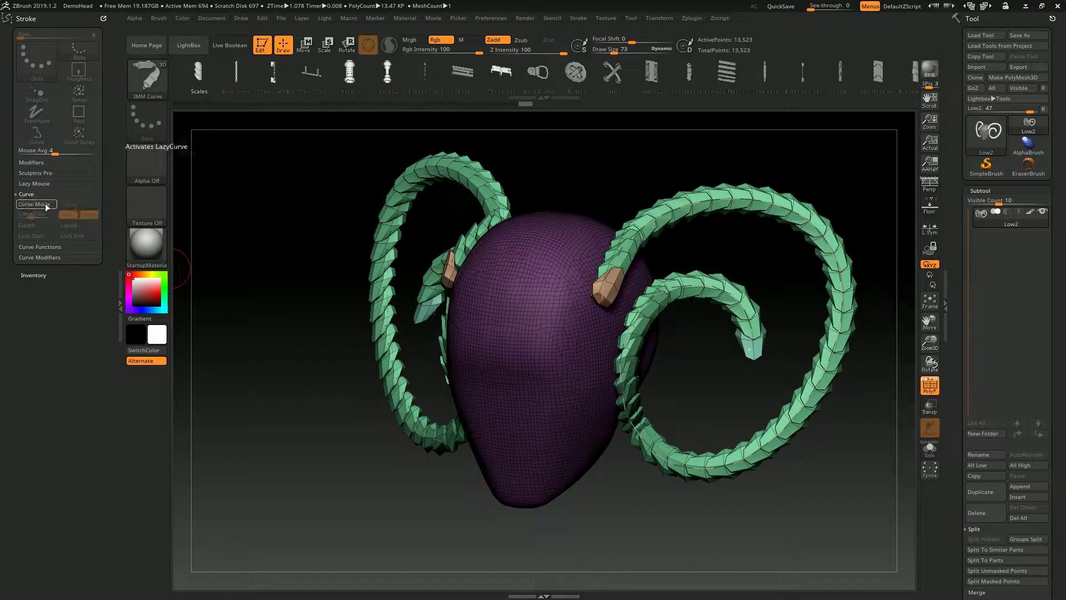
click(47, 206)
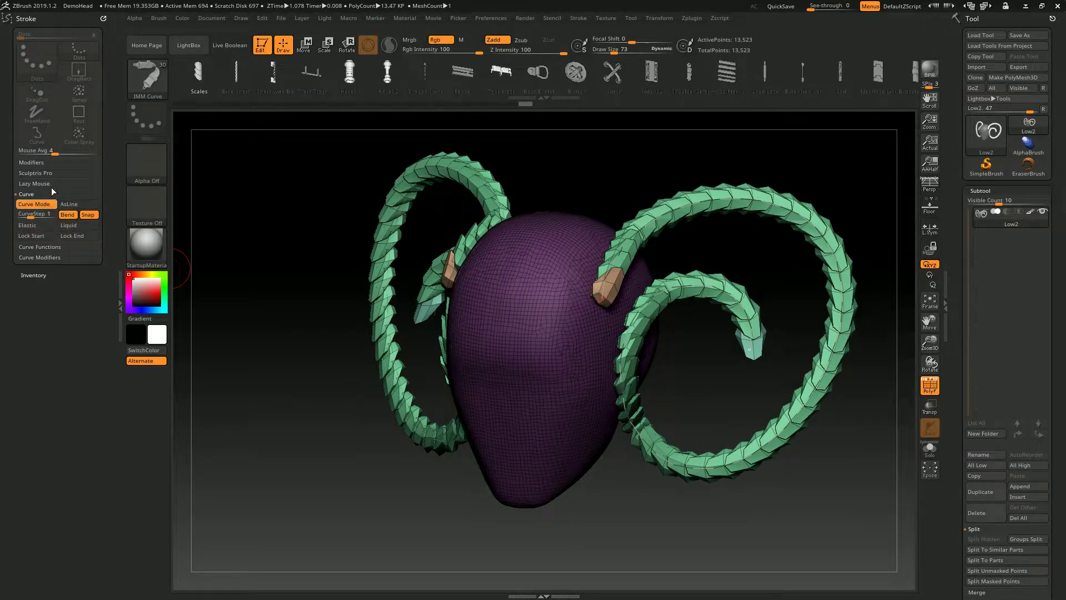
click(147, 78)
click(156, 78)
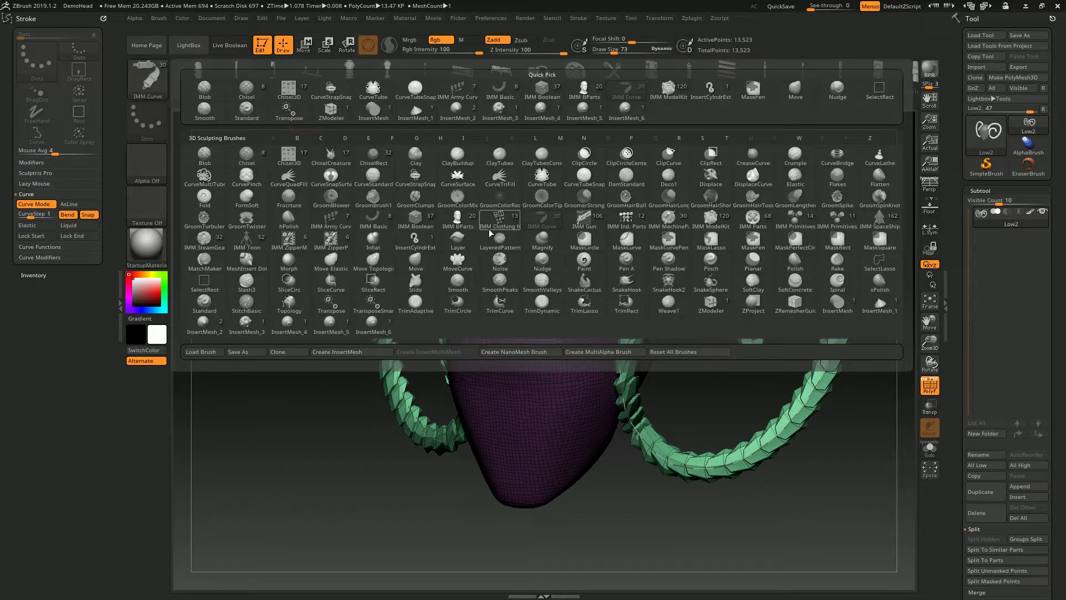
click(395, 220)
mouse_move(418, 108)
alt+mouse_down()
mouse_move(561, 334)
mouse_move(538, 183)
mouse_move(531, 381)
alt+mouse_up()
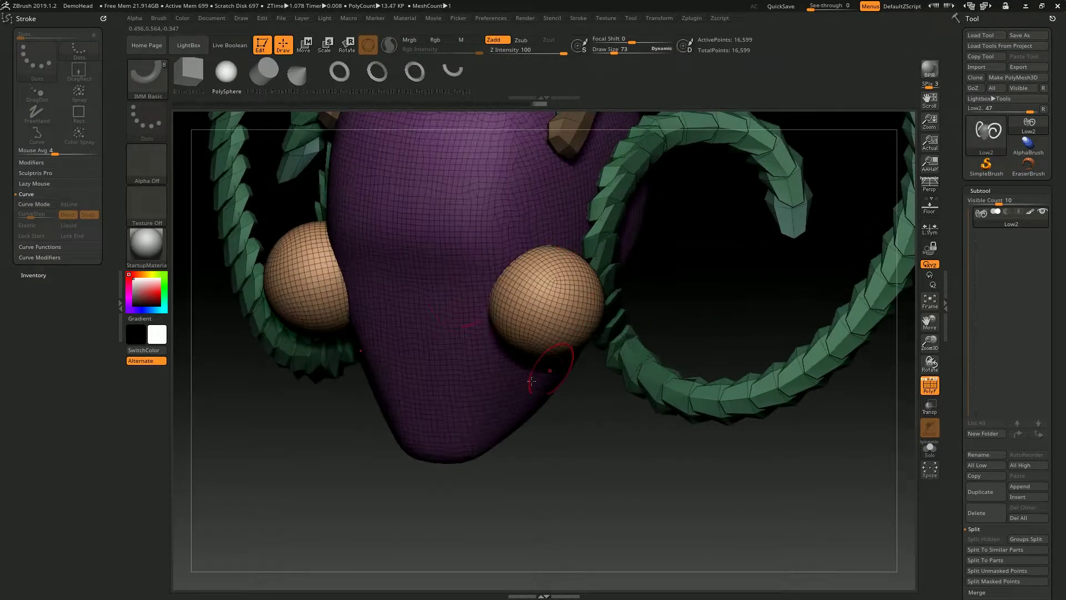
key(f)
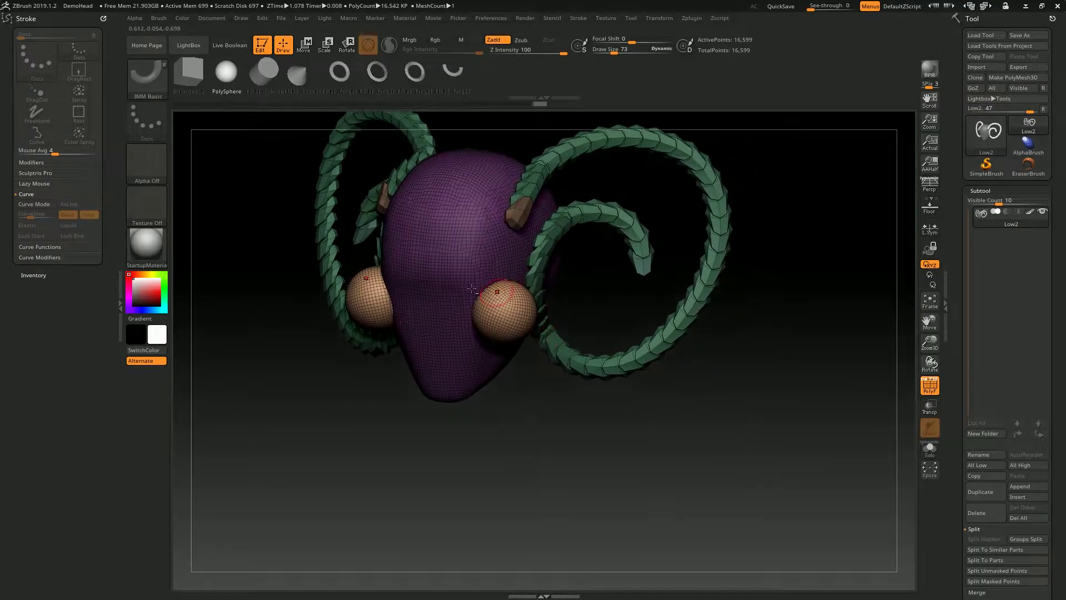
key(ctrl+z)
alt+drag(500, 333, 516, 389)
drag(489, 311, 785, 476)
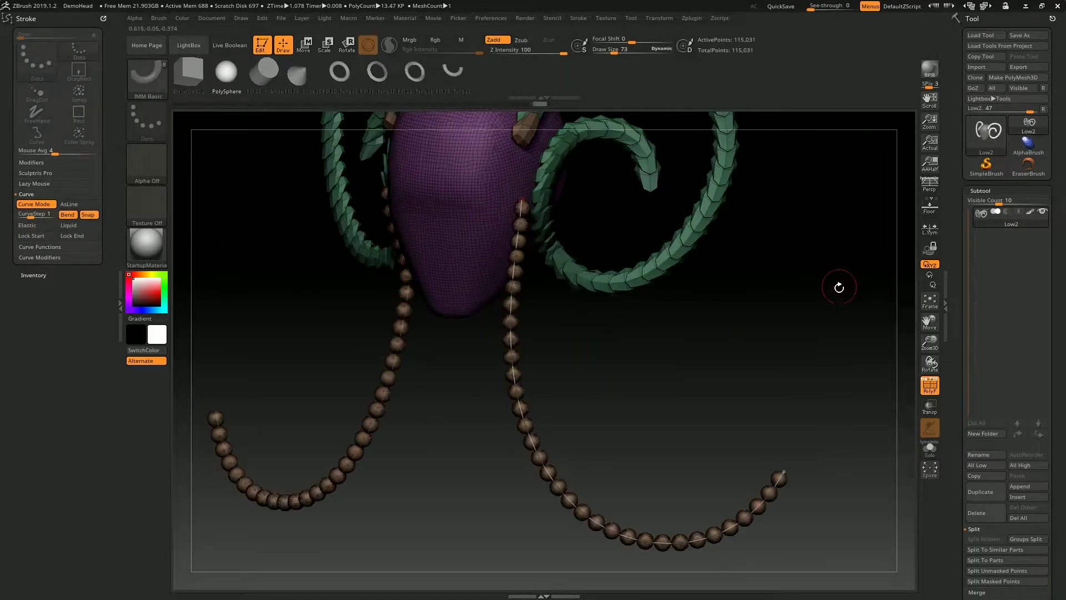
alt+drag(838, 285, 594, 275)
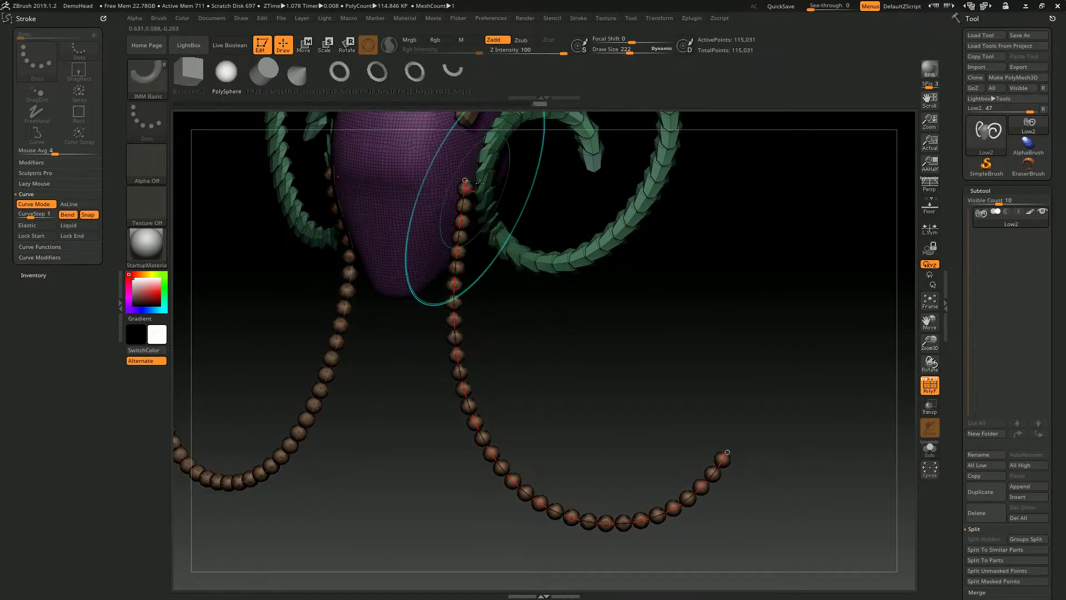
key(f)
key(ctrl+z)
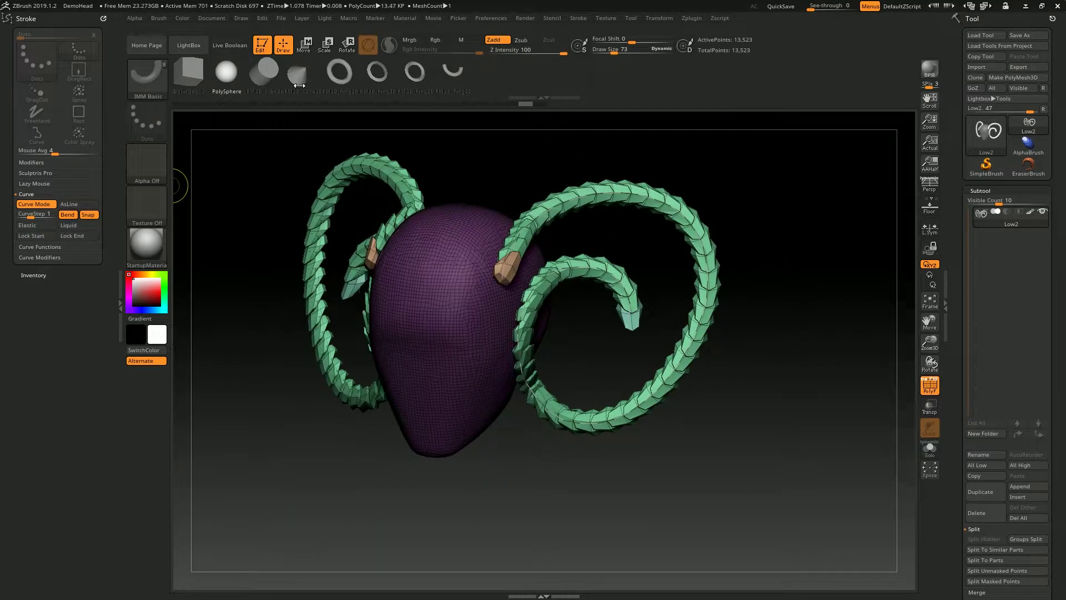
drag(299, 86, 241, 78)
- Select IMM Curve and lay a mirrored pair of straight scale strands from a front view
click(147, 78)
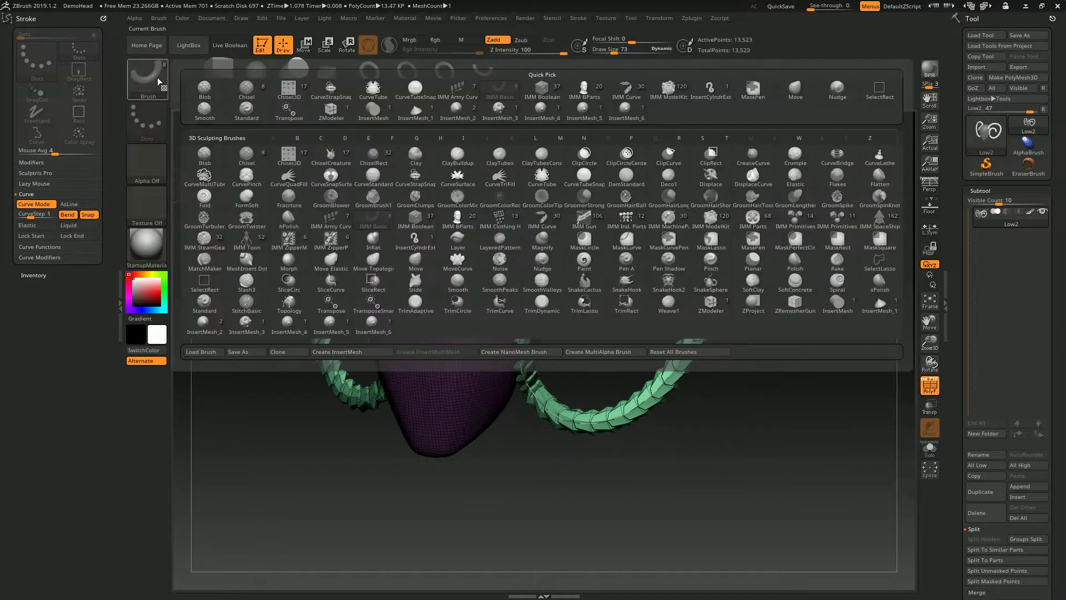
click(261, 206)
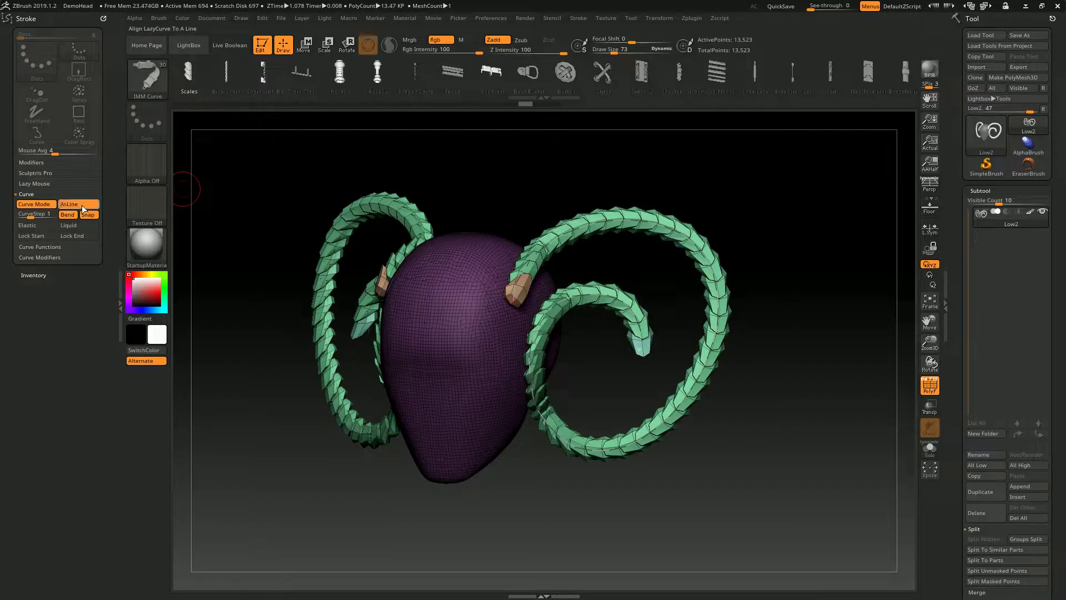
drag(554, 162, 528, 307)
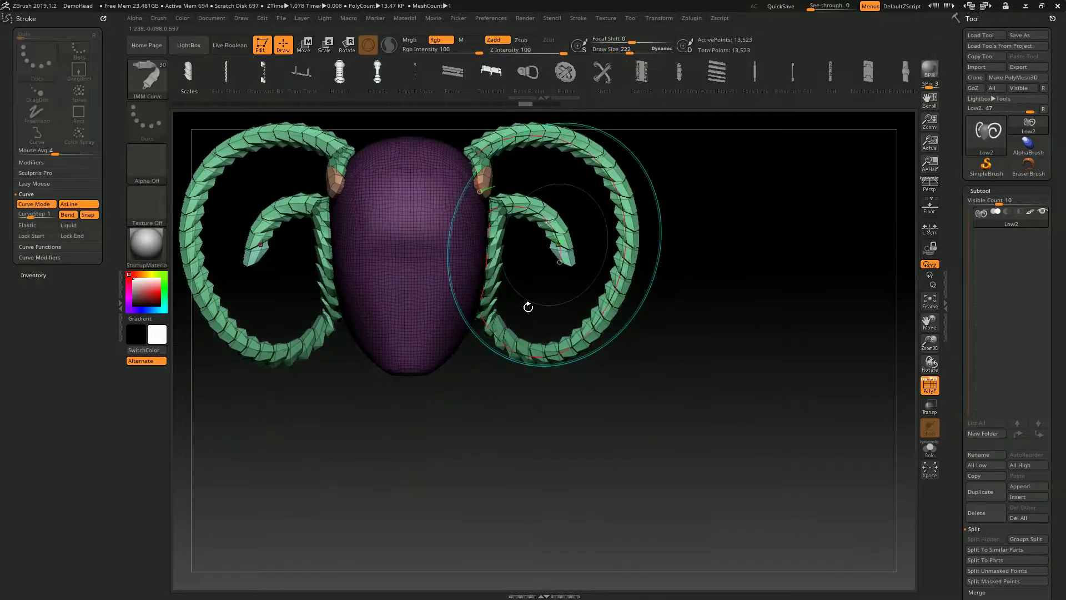
drag(685, 506, 716, 553)
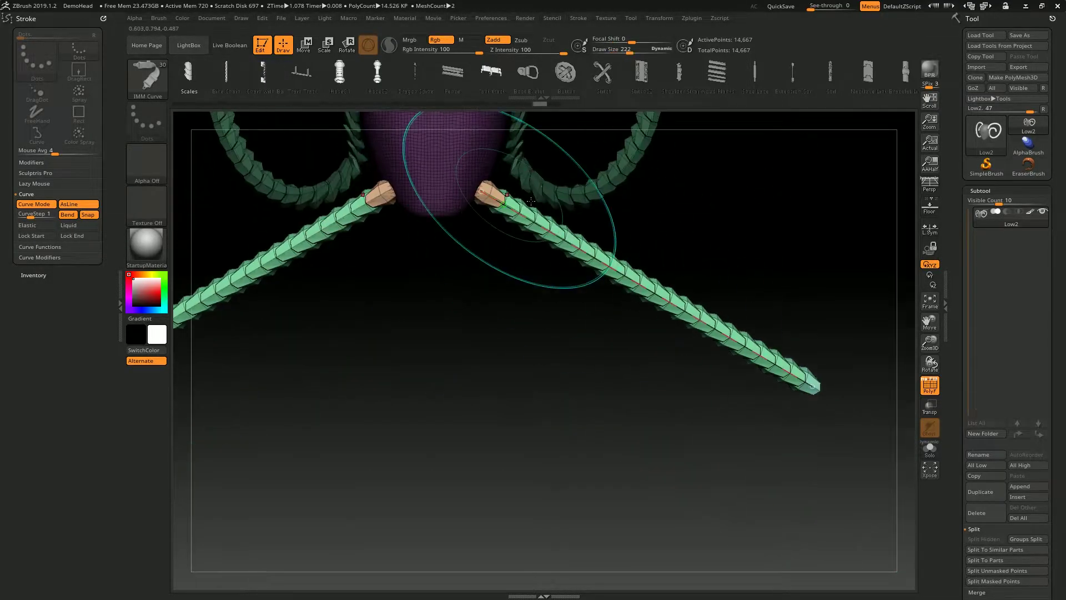
- Snap to a straight front view and draw a straight mirrored tube across the head
mouse_move(746, 314)
mouse_down()
mouse_move(467, 374)
mouse_move(640, 348)
mouse_up()
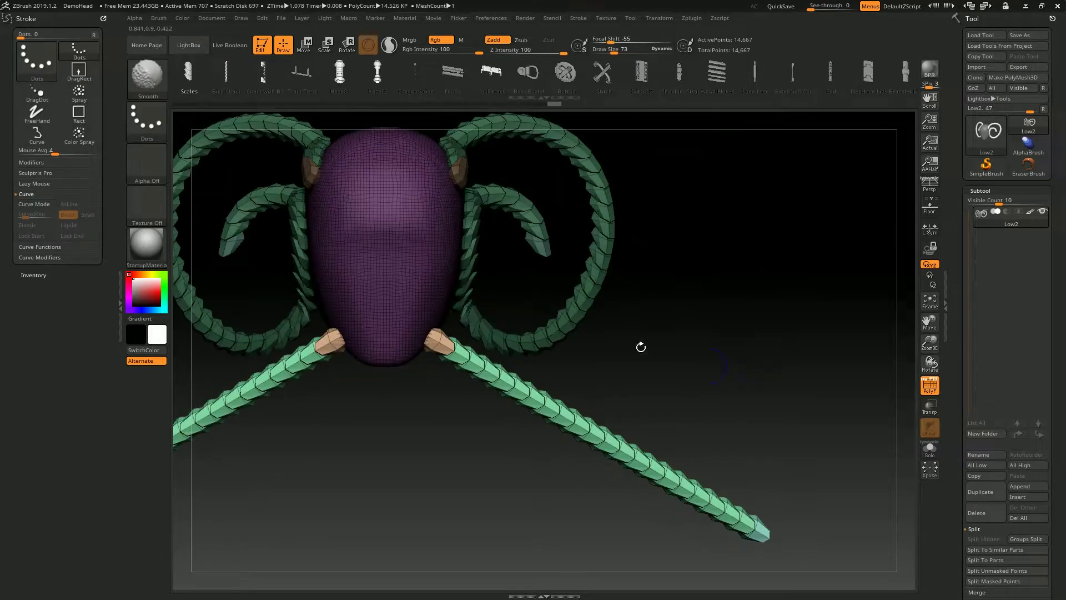
alt+drag(683, 200, 480, 261)
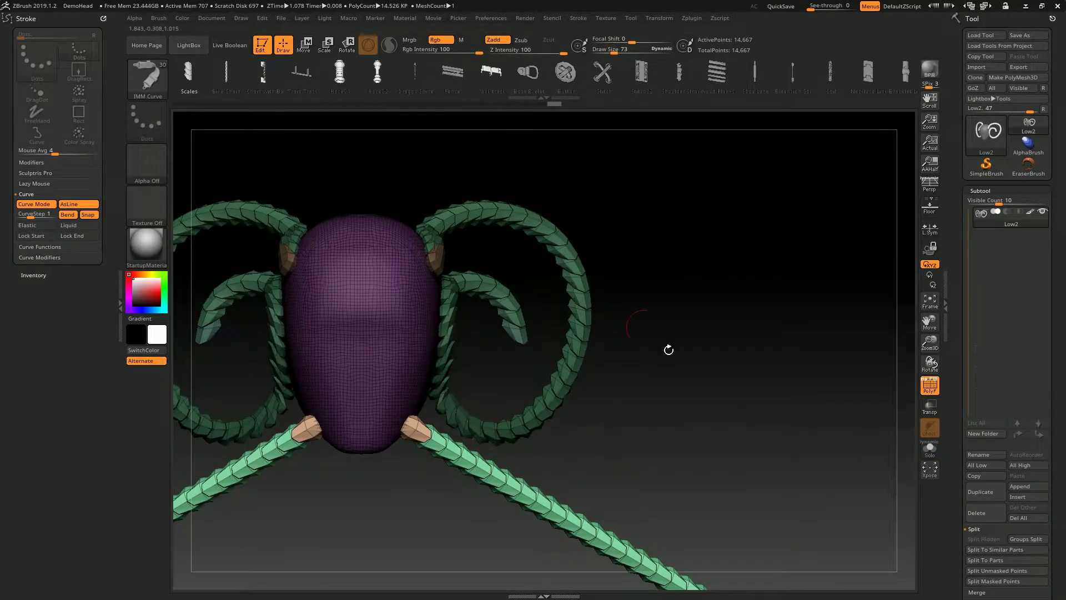
mouse_move(668, 273)
mouse_down()
mouse_move(556, 194)
mouse_move(524, 149)
mouse_up()
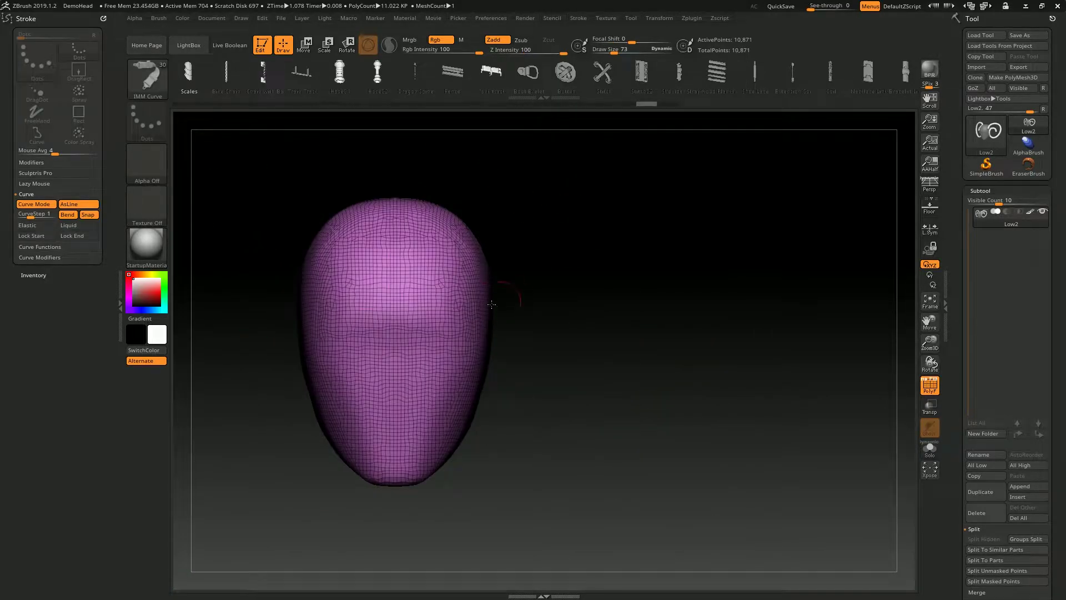
drag(492, 304, 855, 303)
- Place the straight tube across the head and zoom in to inspect its end cap
alt+drag(839, 245, 560, 405)
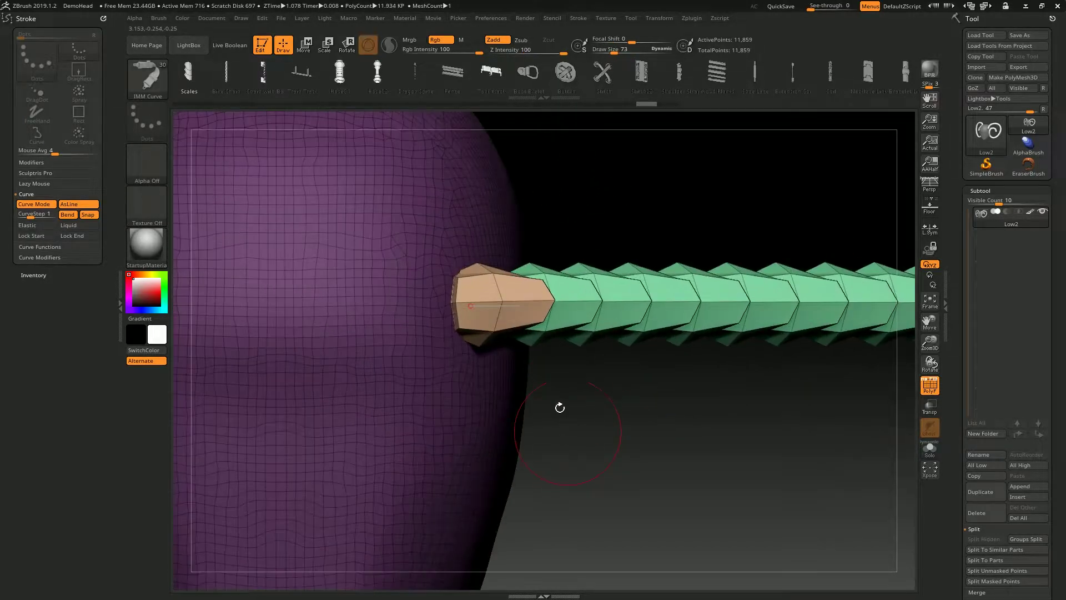
alt+drag(499, 333, 452, 239)
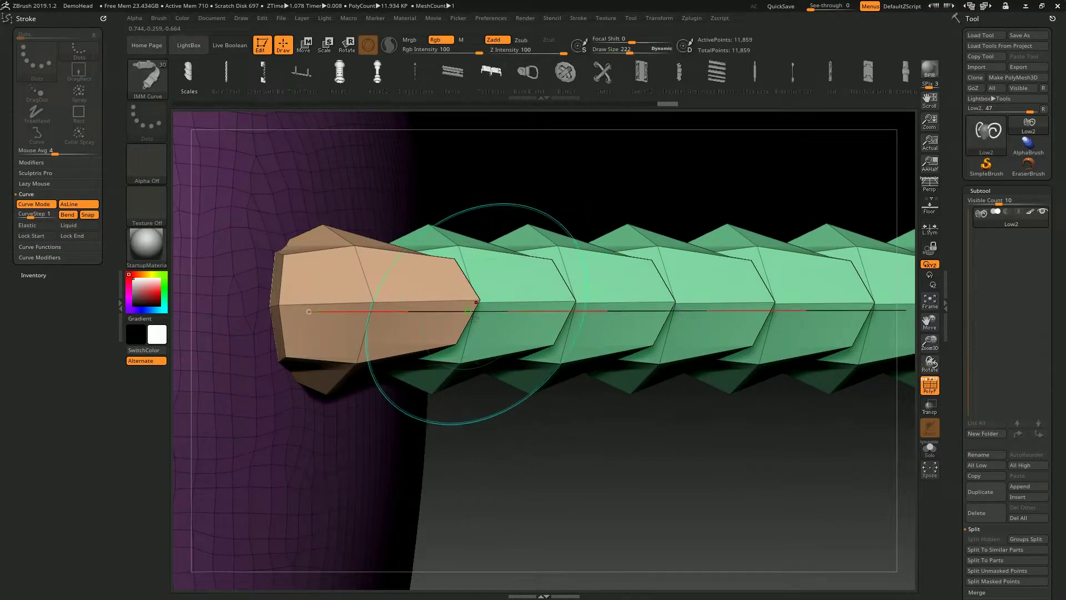
mouse_move(538, 405)
alt+mouse_down()
mouse_move(594, 211)
mouse_move(552, 166)
alt+mouse_up()
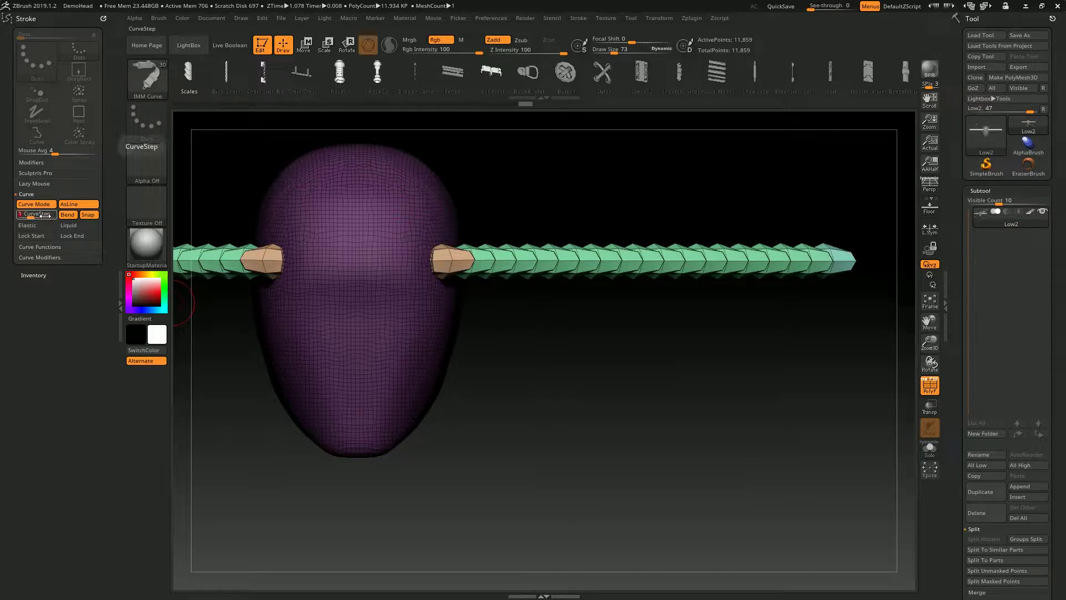
- Raise Curve Step to 3, draw a second straight tube below, then undo the tubes
drag(45, 215, 49, 216)
mouse_move(869, 329)
mouse_down()
mouse_move(905, 333)
mouse_move(508, 339)
mouse_up()
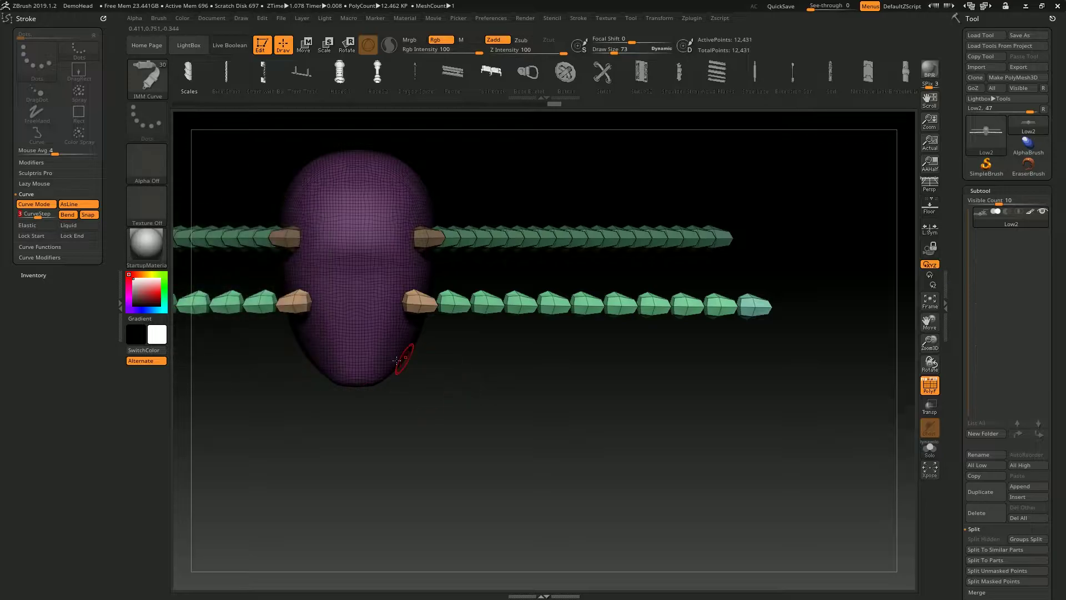
key(ctrl+z)
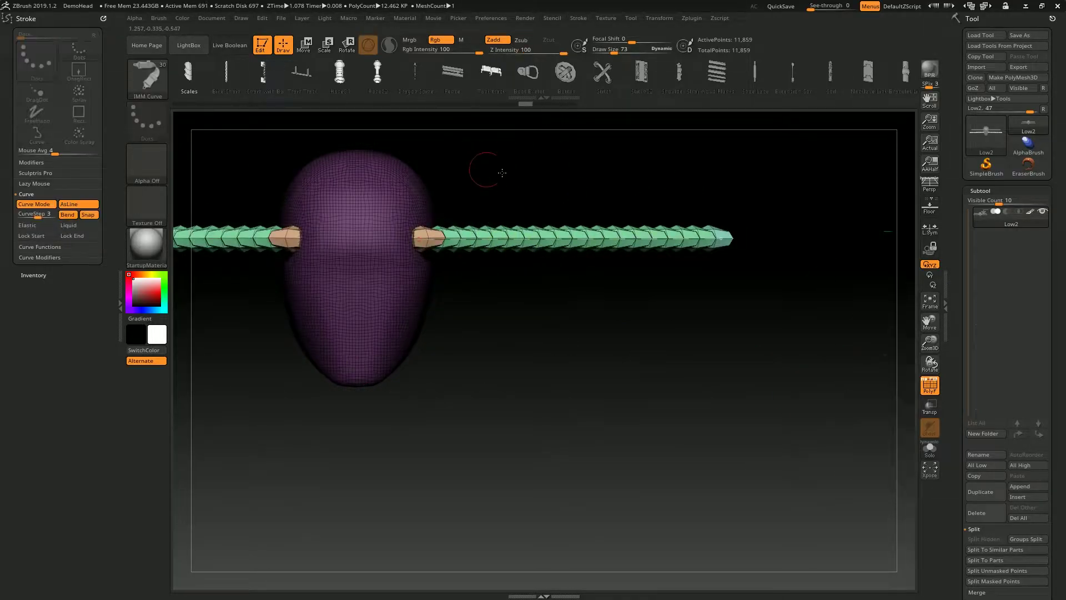
- Redo the IMM pieces onto the curve as a short green-teal-purple chain and toggle Curve Mode
drag(523, 233, 491, 193)
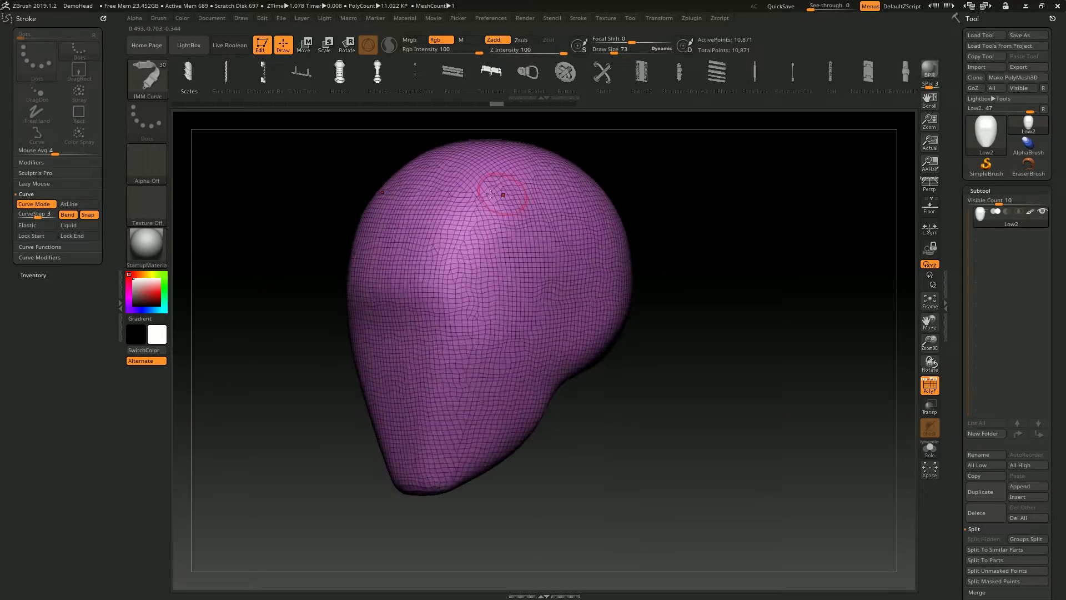
key(ctrl+shift+z)
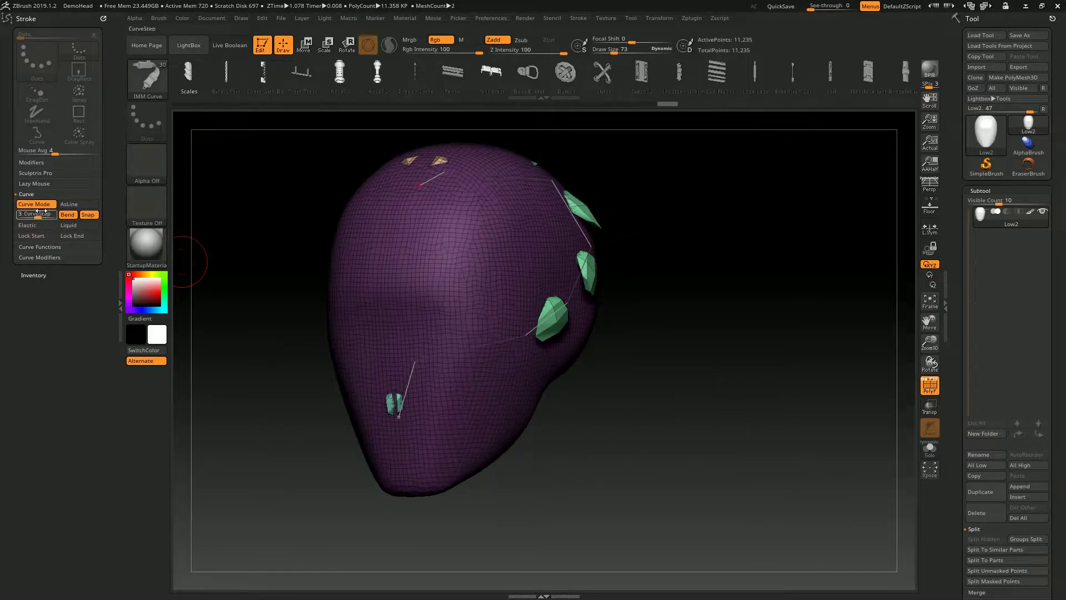
click(36, 205)
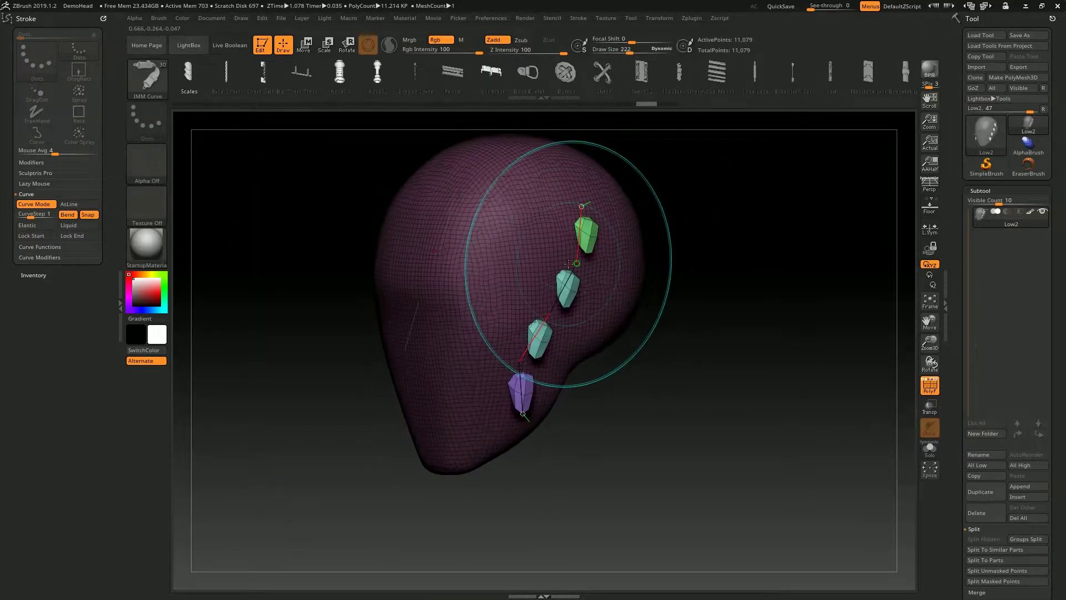
- Gather the curve pieces into a short chain standing upright on the back of the head
drag(567, 262, 554, 242)
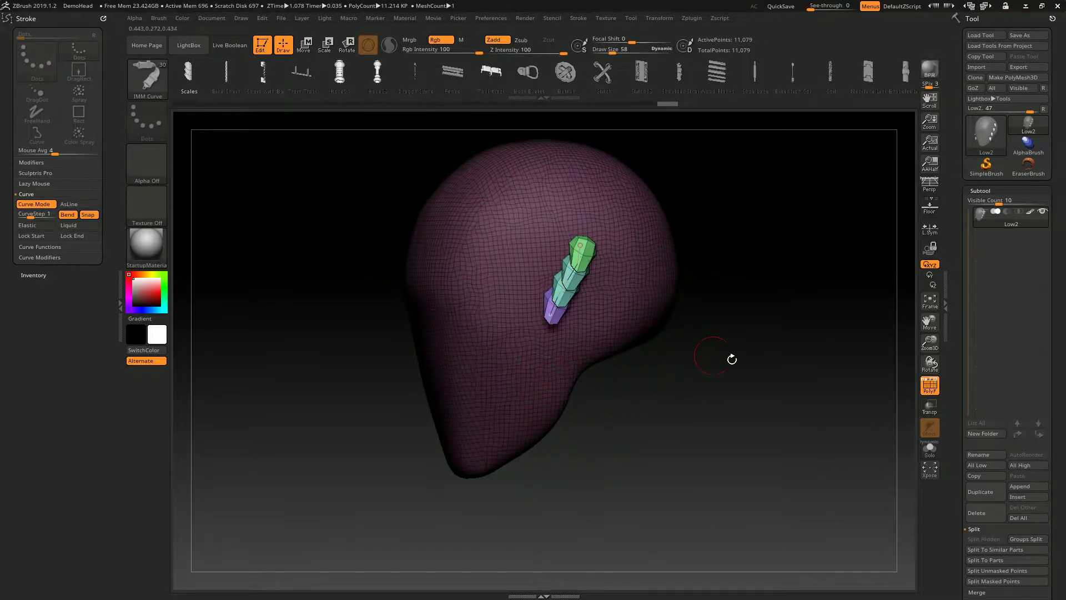
mouse_move(731, 357)
ctrl+right_down()
mouse_move(481, 340)
mouse_move(536, 370)
ctrl+right_up()
drag(536, 371, 555, 364)
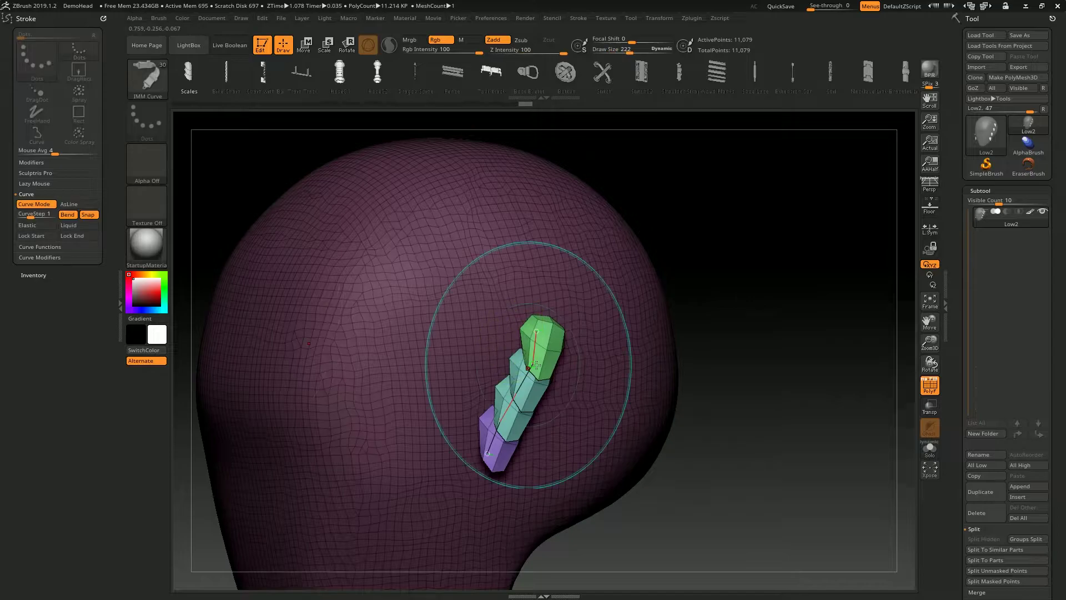
right_drag(576, 428, 494, 343)
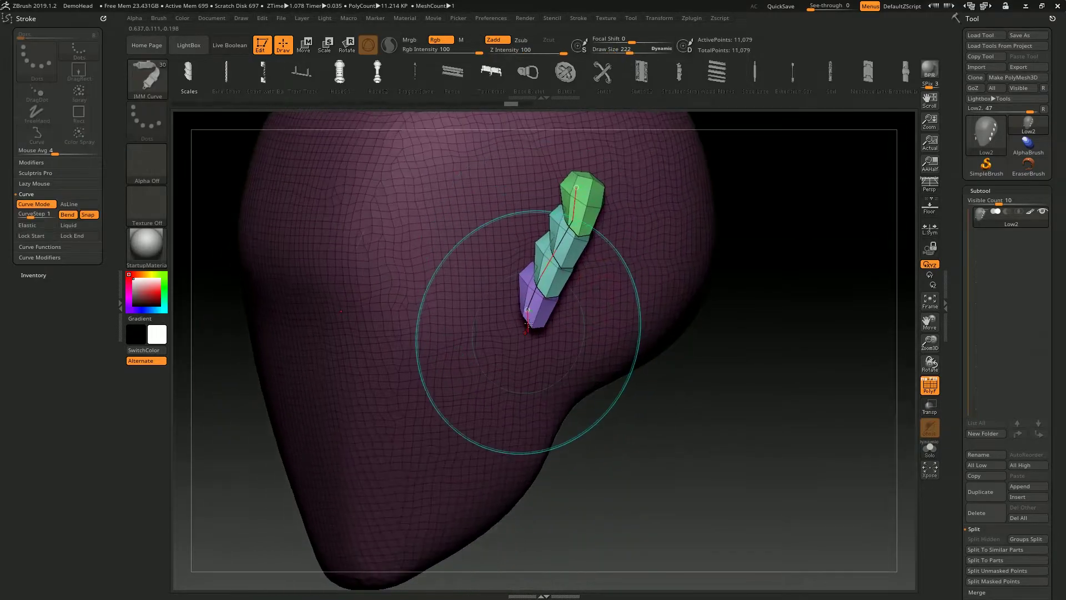
mouse_move(564, 260)
right_down()
mouse_move(537, 282)
mouse_move(449, 236)
right_up()
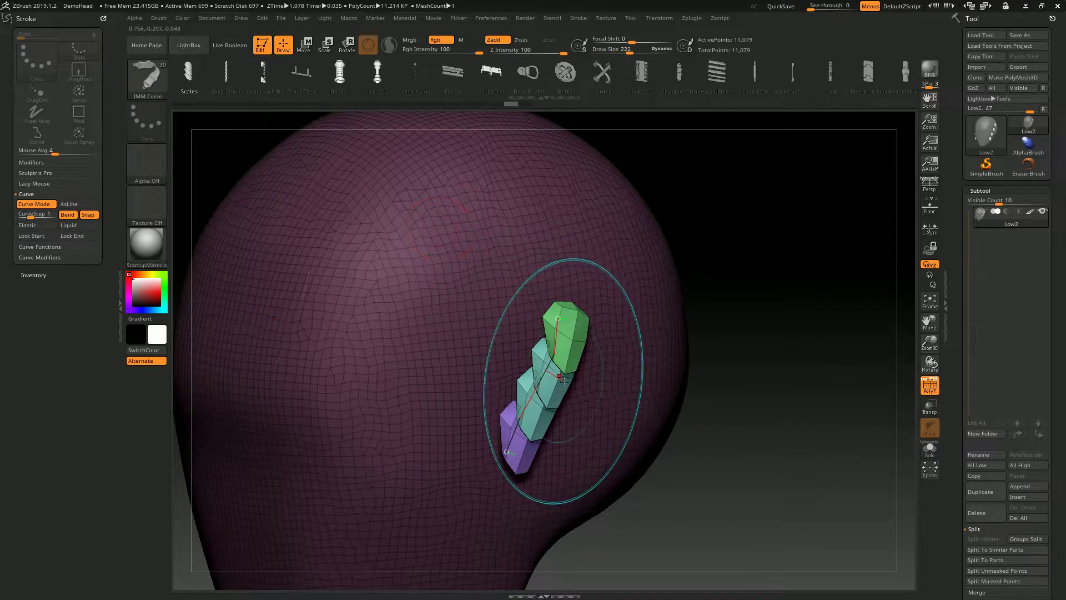
mouse_move(567, 345)
right_down()
mouse_move(457, 248)
mouse_move(592, 336)
right_up()
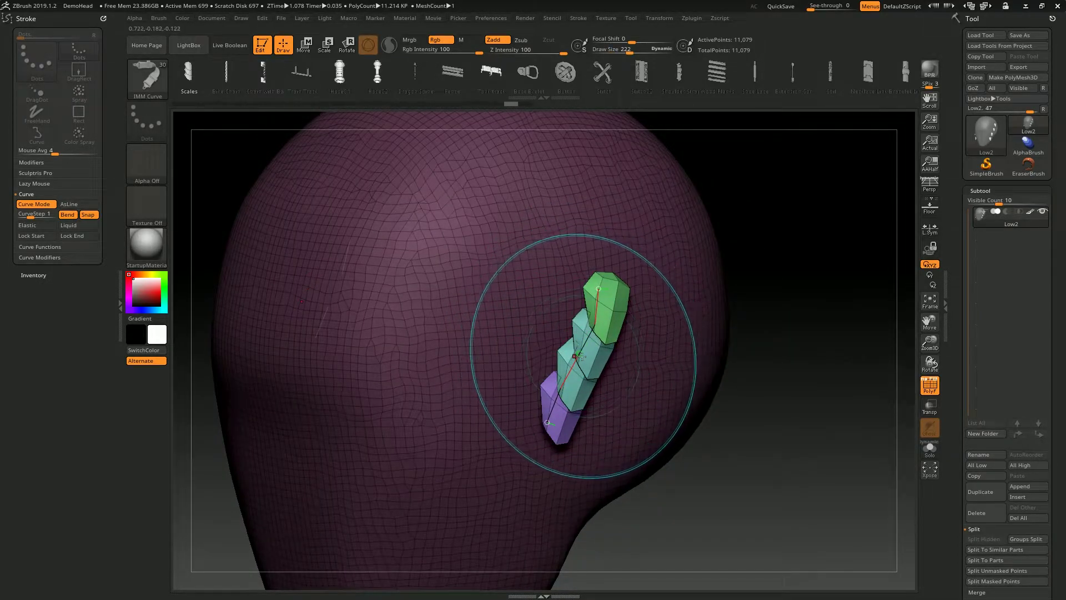
right_drag(581, 357, 588, 362)
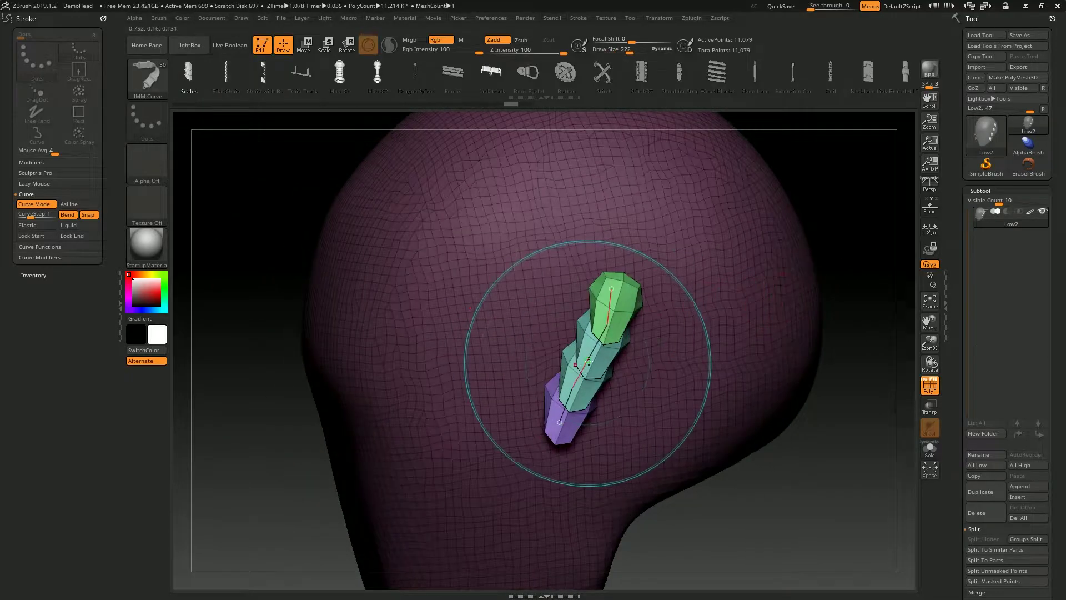
mouse_move(589, 362)
mouse_down()
mouse_move(570, 327)
mouse_move(629, 327)
mouse_move(602, 329)
mouse_up()
- Adjust Draw Size with S while lengthening, straightening and thinning the tube chain
key(s)
drag(628, 402, 593, 271)
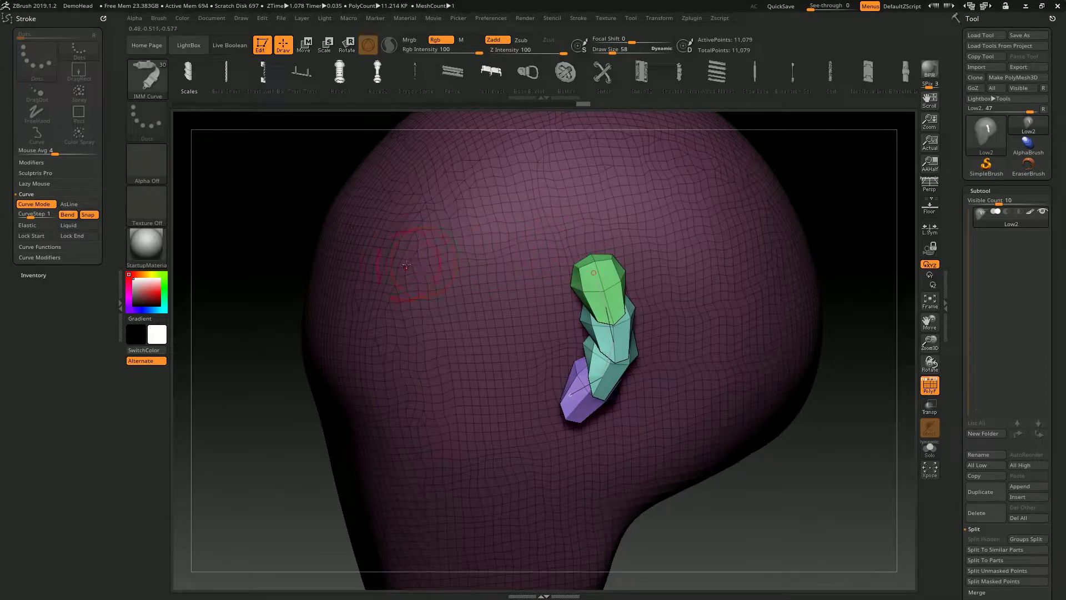
key(s)
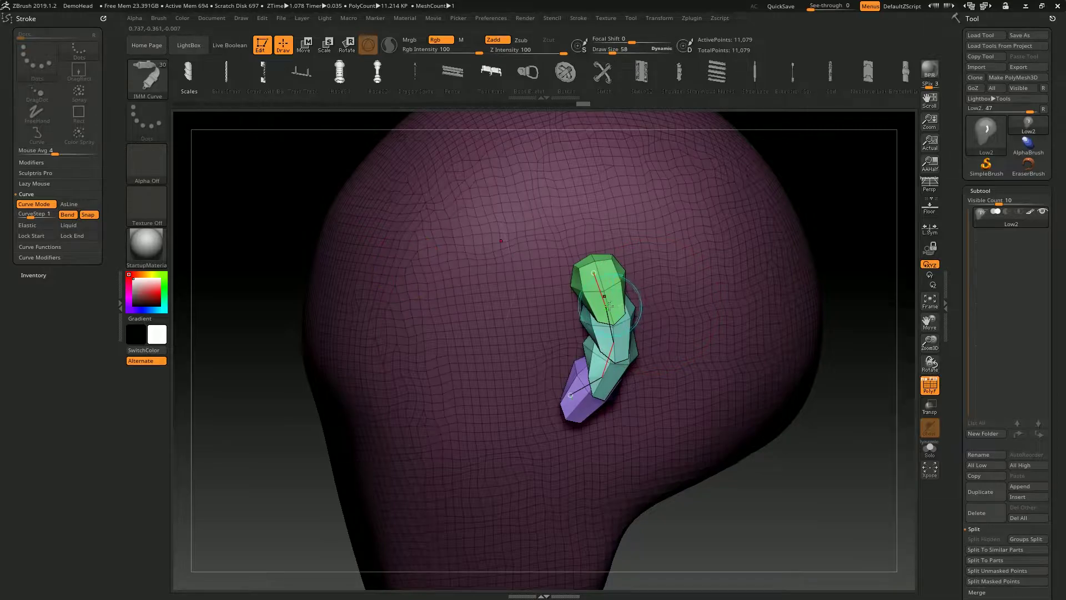
drag(607, 314, 591, 292)
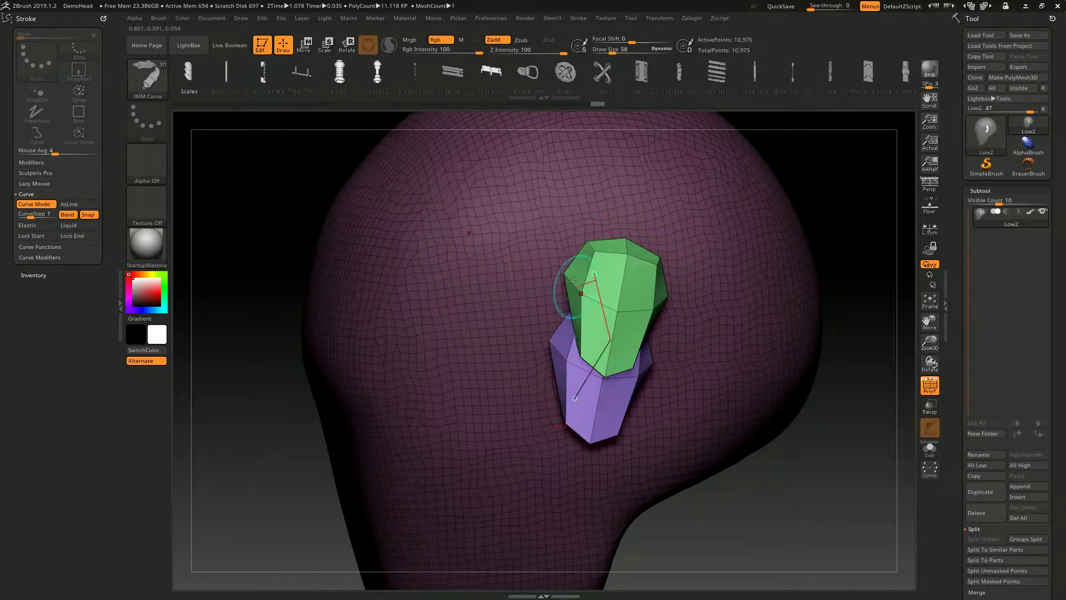
key(s)
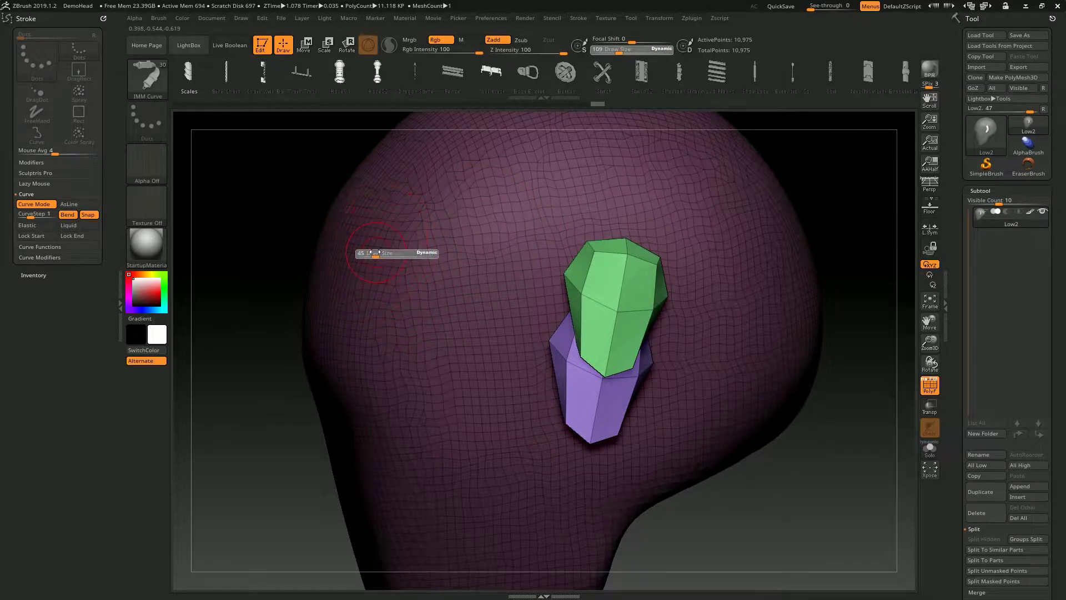
drag(378, 258, 385, 259)
click(613, 310)
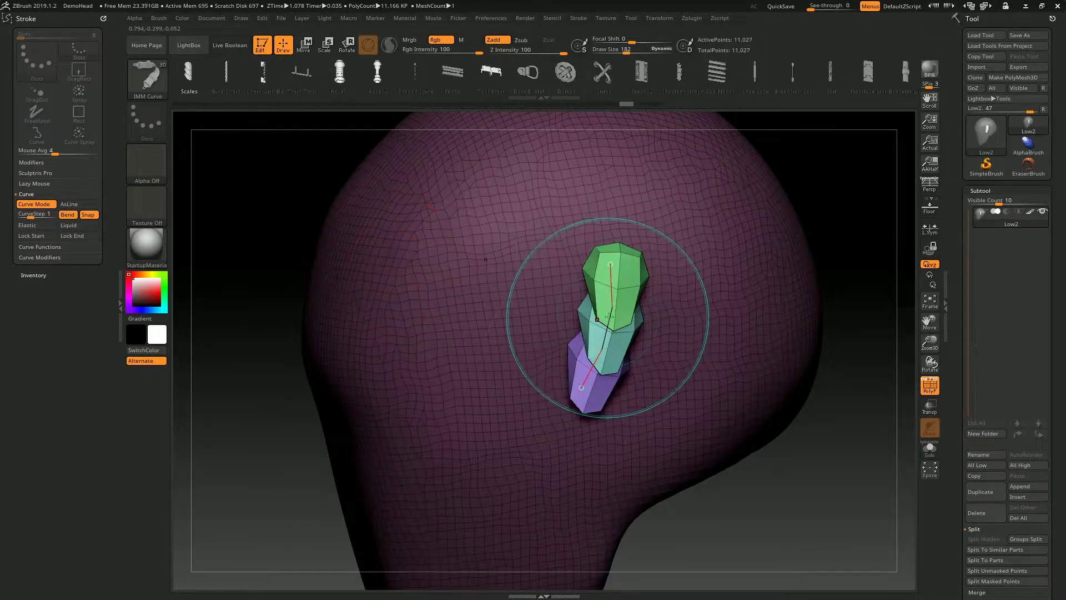
drag(614, 309, 591, 296)
- Reshape the chain once more and rotate the head to face the front
key(s)
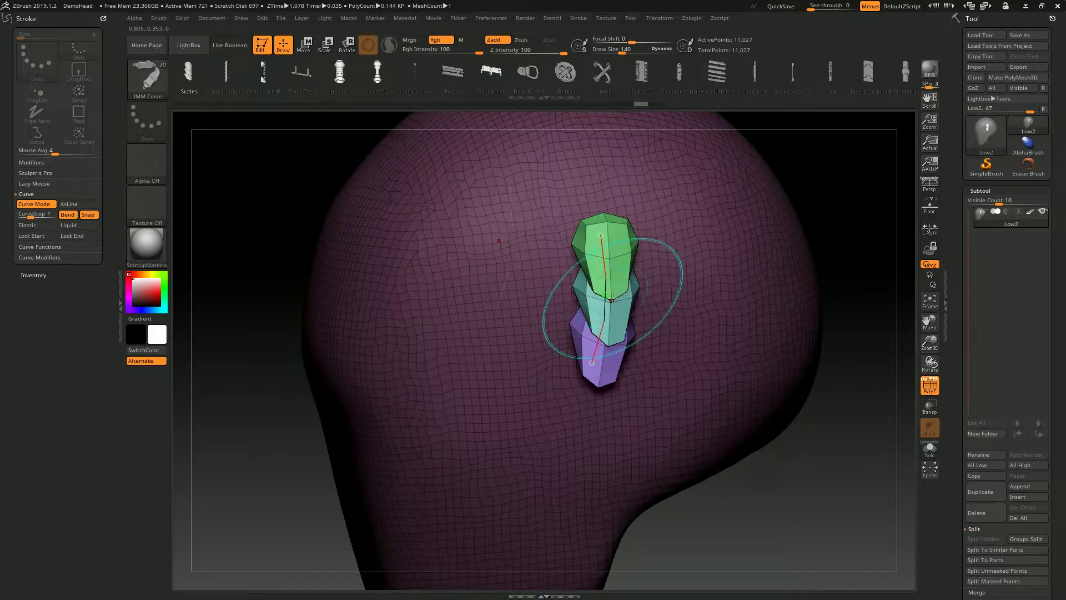
right_drag(580, 341, 496, 355)
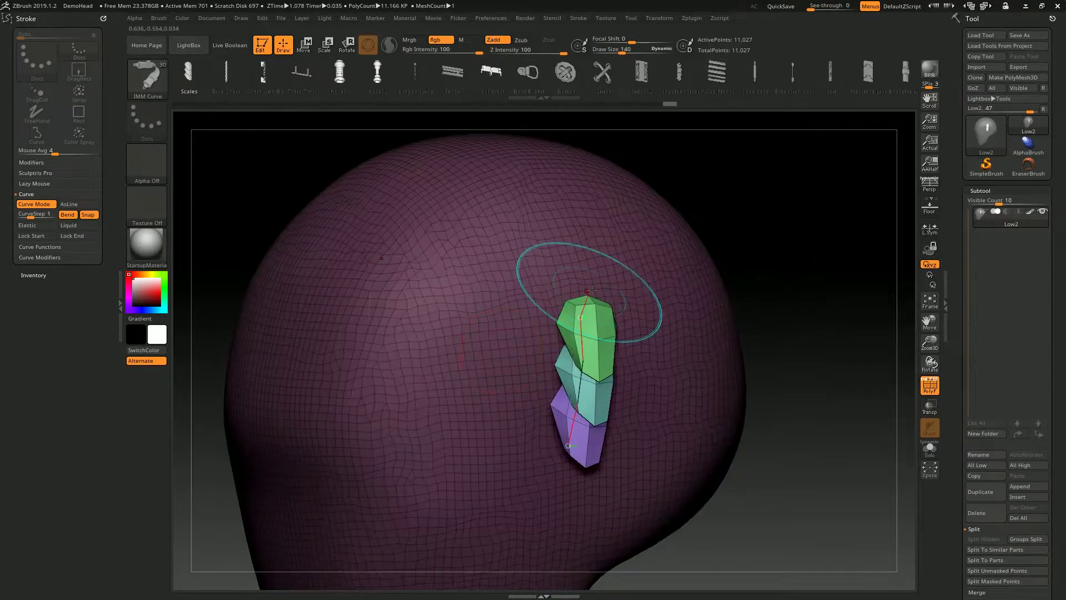
right_drag(580, 281, 588, 317)
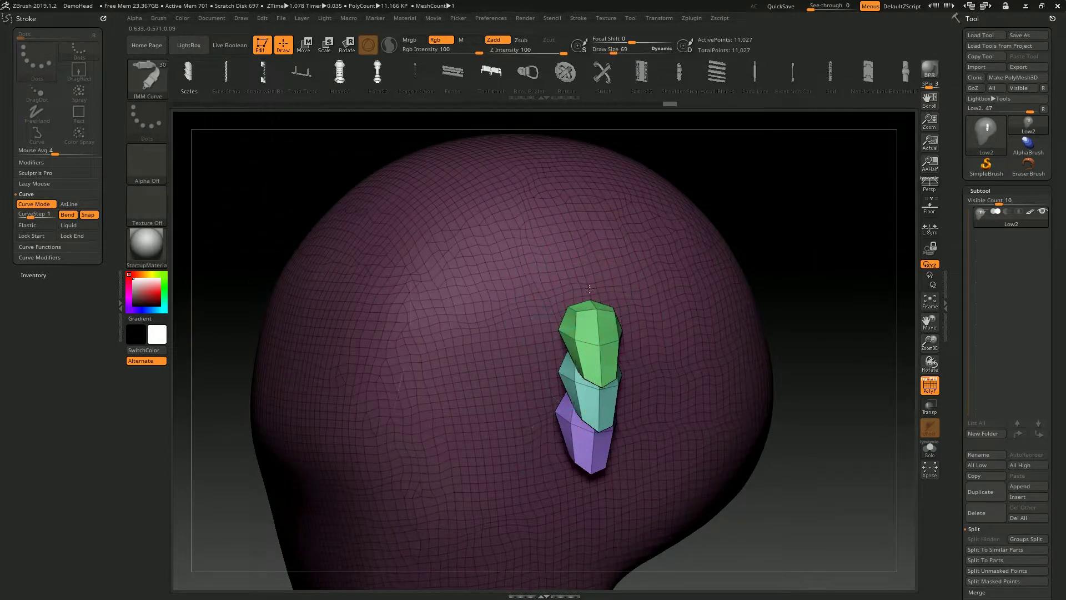
right_drag(578, 378, 545, 246)
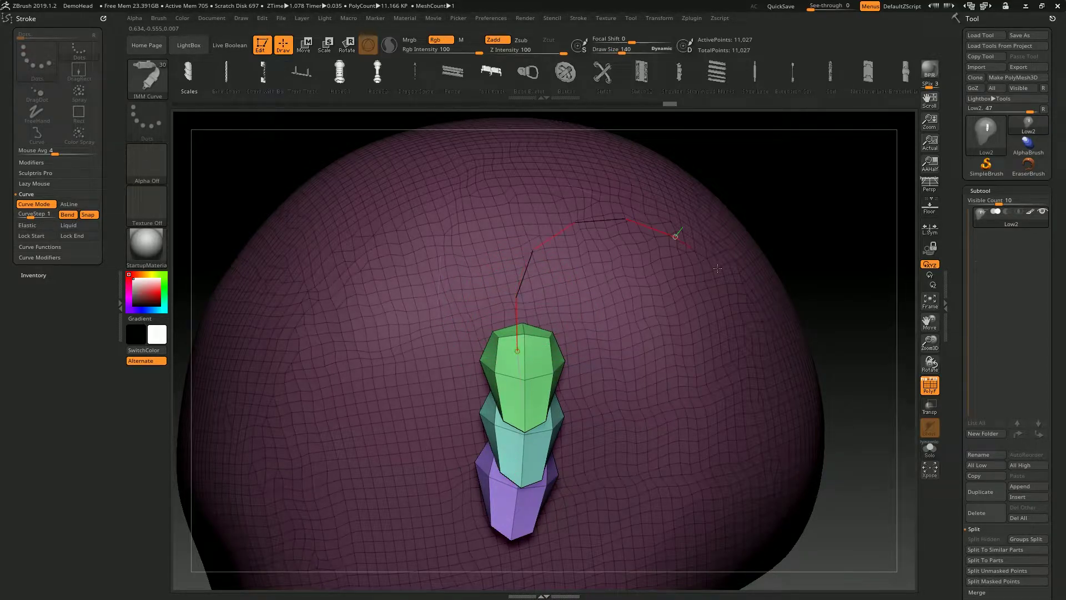
- Extend the curve into a long teal hose loop and lower the Curve Snap Distance
drag(717, 268, 738, 422)
right_drag(528, 314, 594, 281)
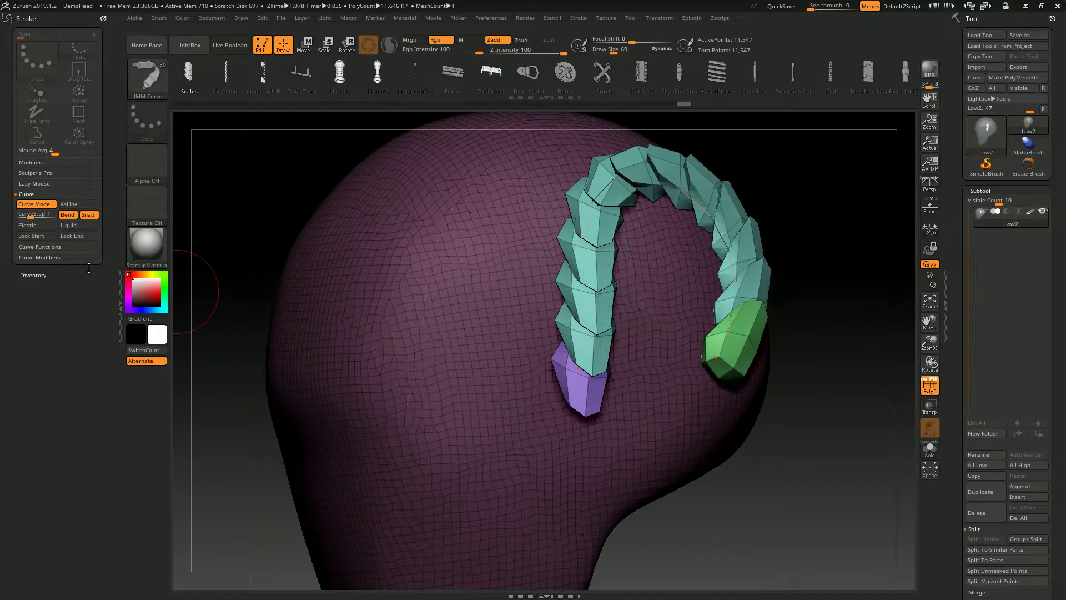
click(50, 258)
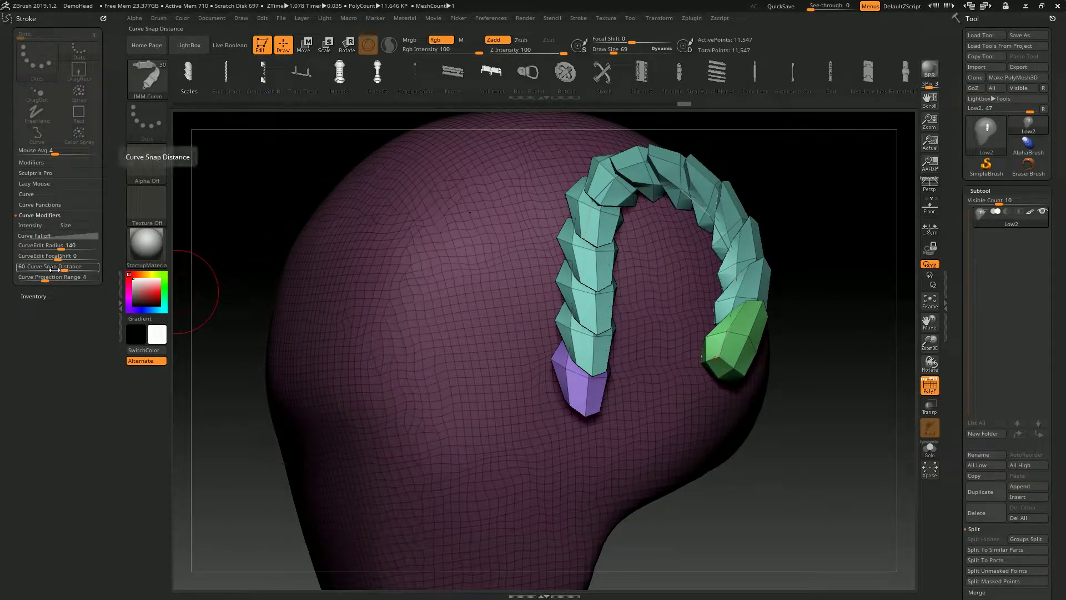
drag(72, 266, 28, 268)
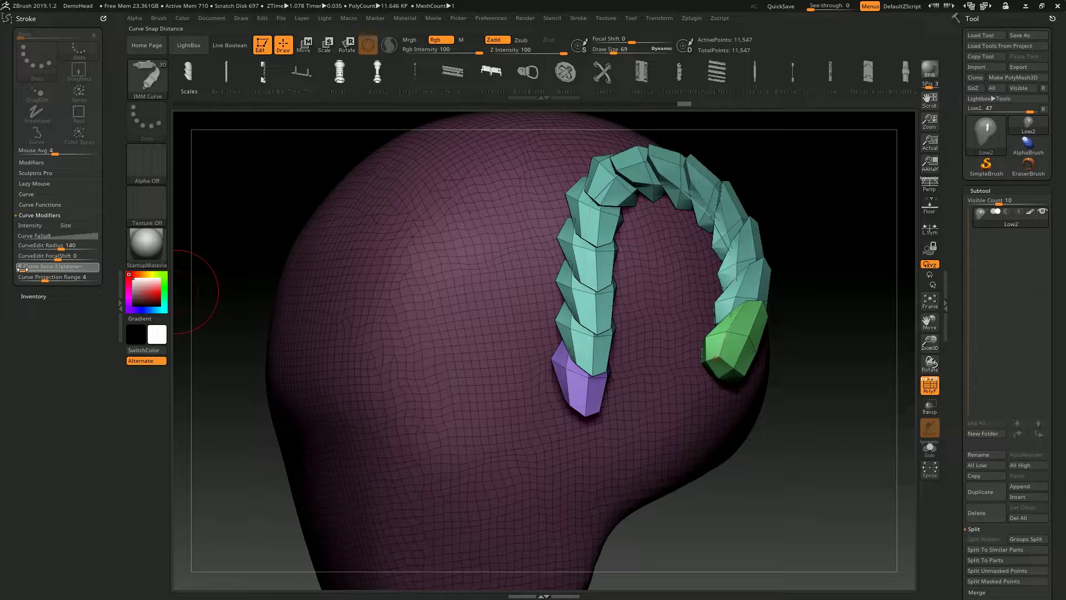
- Zoom and orbit to inspect the hose ends and both hoses on the head
right_drag(580, 369, 658, 271)
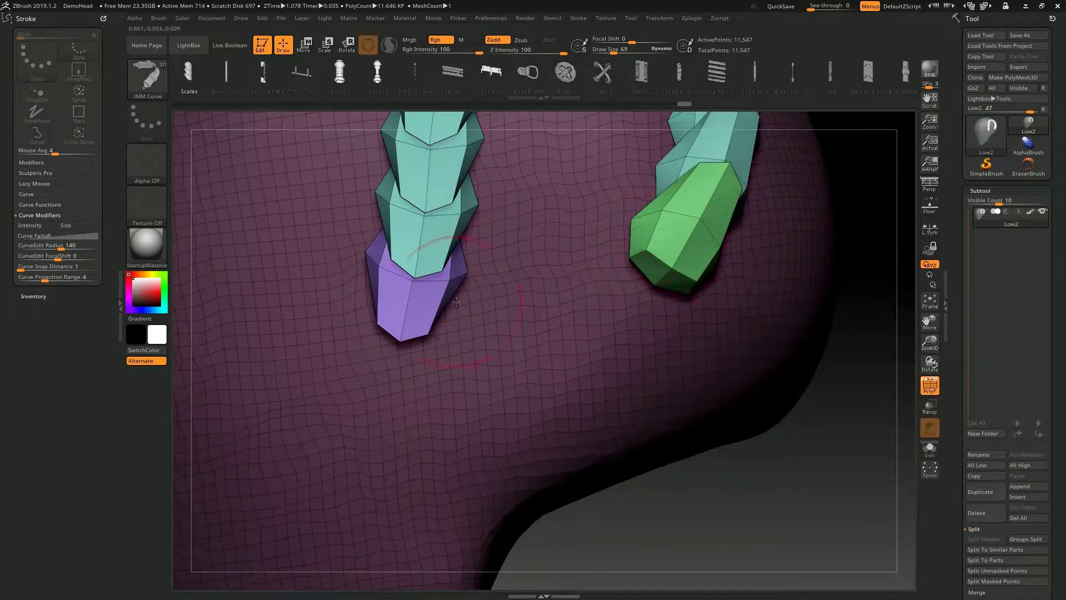
right_drag(456, 302, 542, 227)
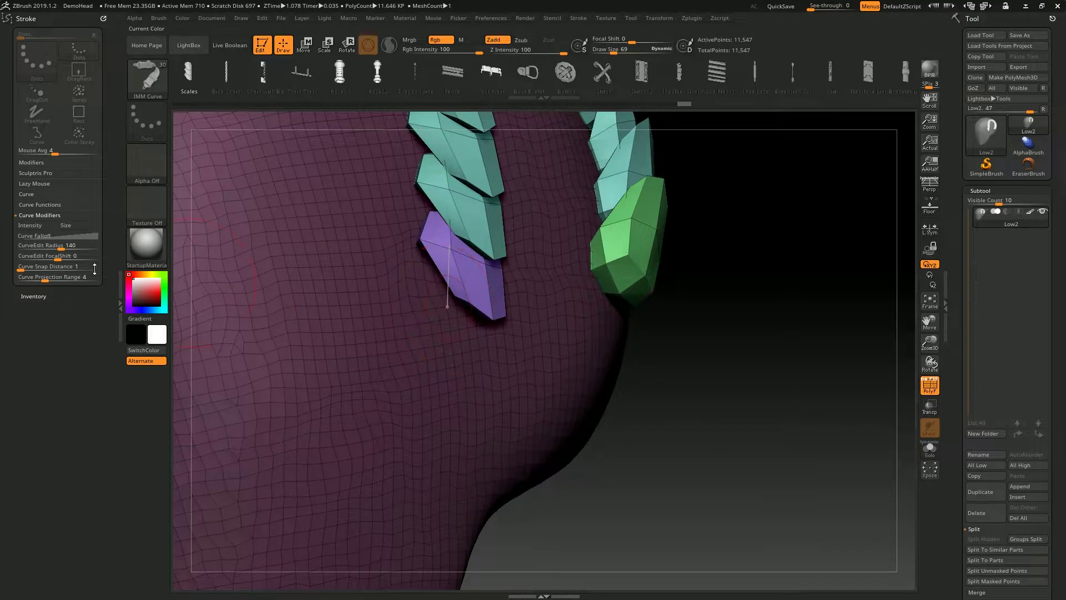
mouse_move(184, 278)
right_down()
mouse_move(453, 333)
mouse_move(363, 323)
right_up()
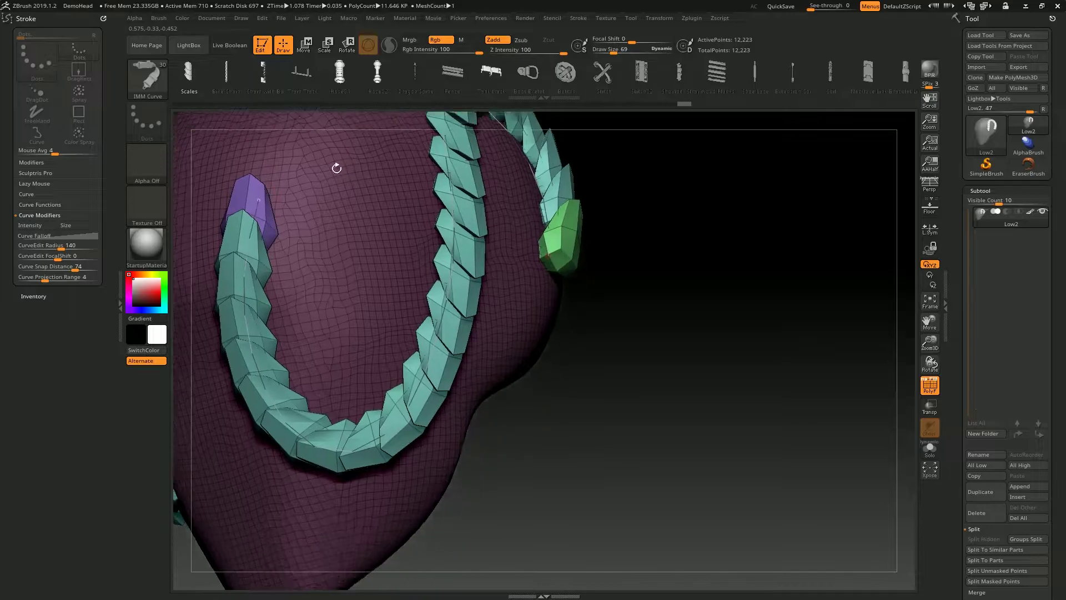
ctrl+right_drag(361, 195, 366, 139)
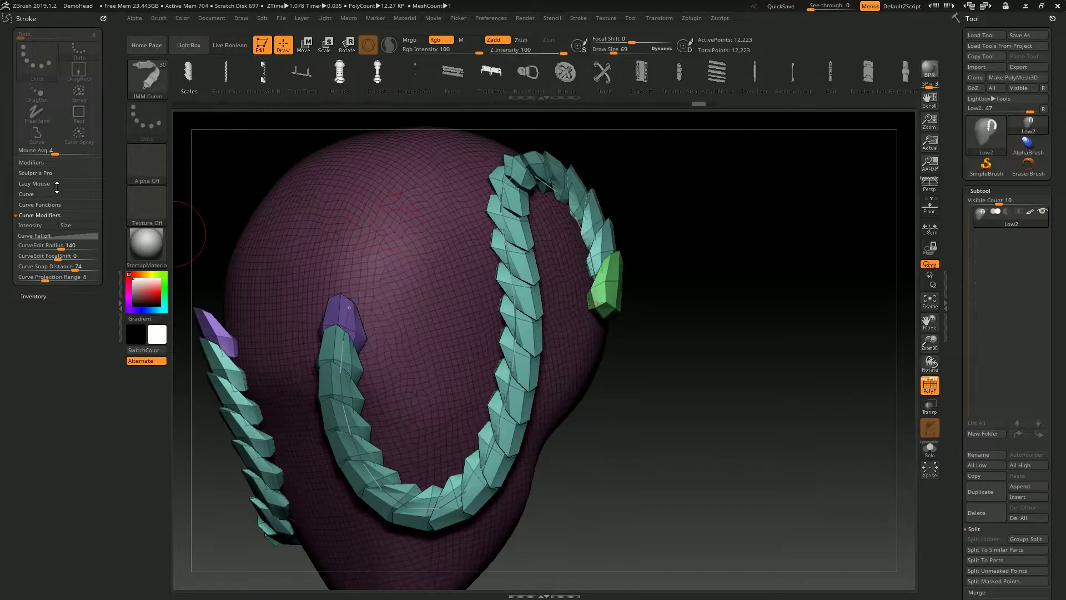
click(78, 194)
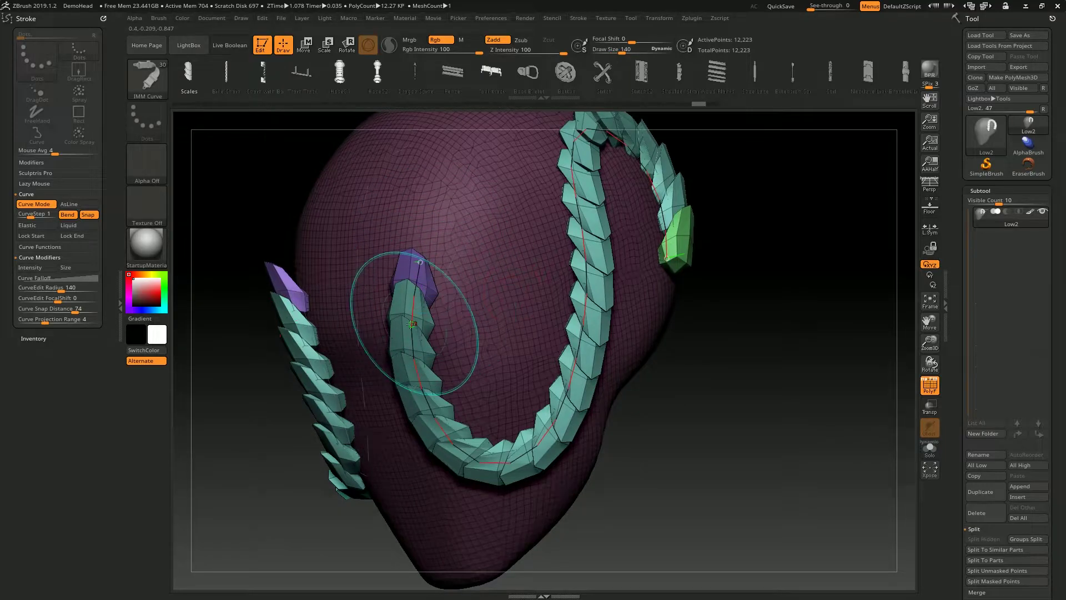
- Enlarge the brush and curve edit radius, and toggle curve Bend
key(s)
drag(414, 328, 455, 333)
right_drag(456, 333, 491, 319)
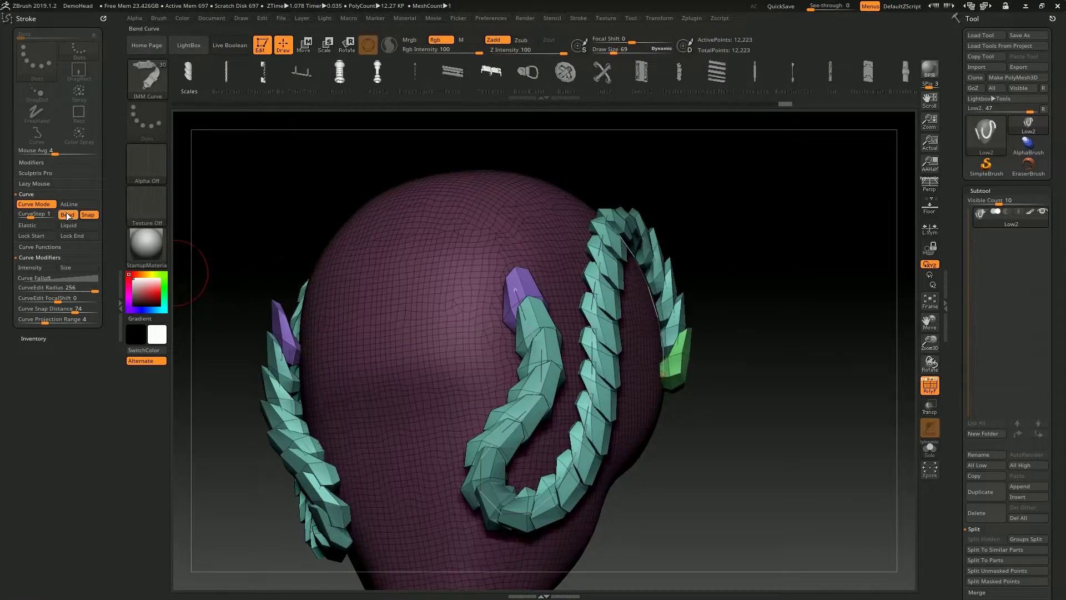
click(67, 216)
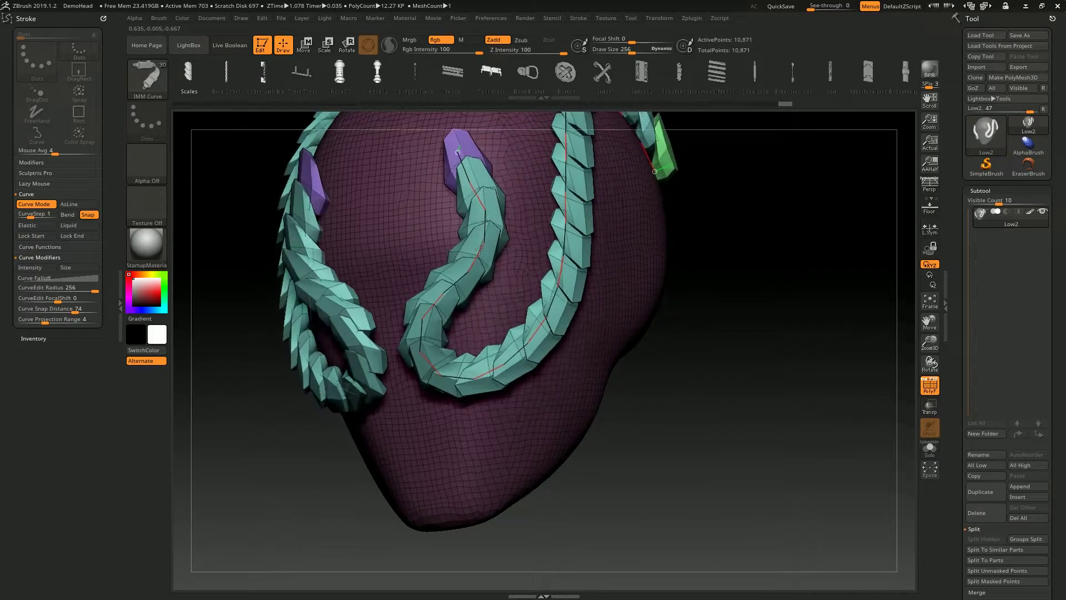
- Orbit around the head and start drawing a new hose strand over its top
middle_drag(479, 250, 538, 248)
mouse_move(497, 320)
right_down()
mouse_move(487, 351)
mouse_move(433, 276)
mouse_move(452, 226)
mouse_move(548, 215)
mouse_move(589, 270)
mouse_move(179, 245)
right_up()
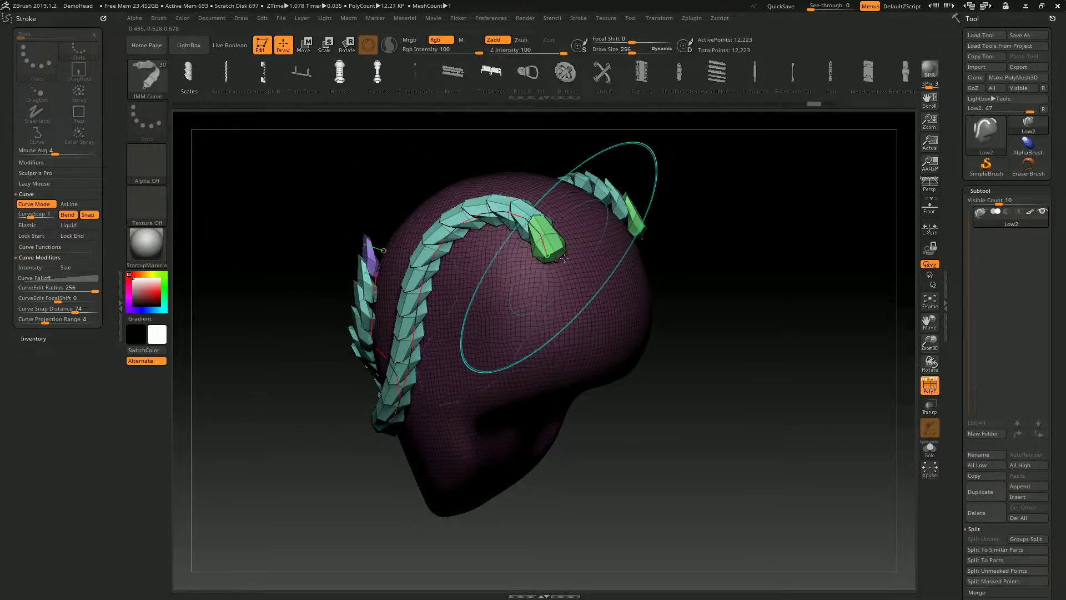
mouse_move(563, 259)
right_down()
mouse_move(598, 254)
mouse_move(578, 261)
mouse_move(130, 210)
right_up()
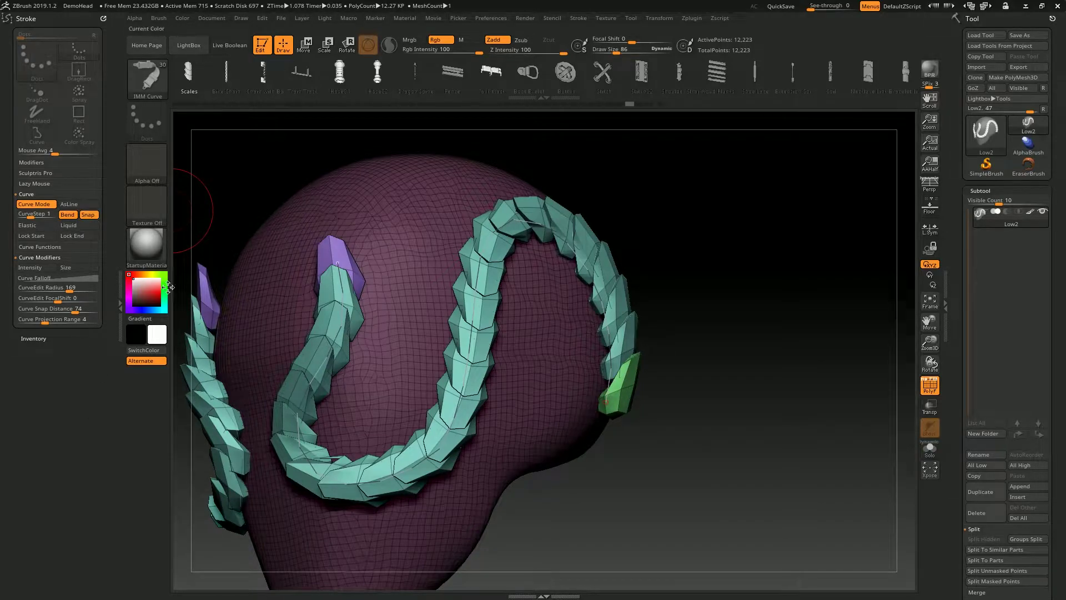
mouse_move(450, 298)
right_down()
mouse_move(422, 288)
mouse_move(453, 281)
mouse_move(463, 224)
right_up()
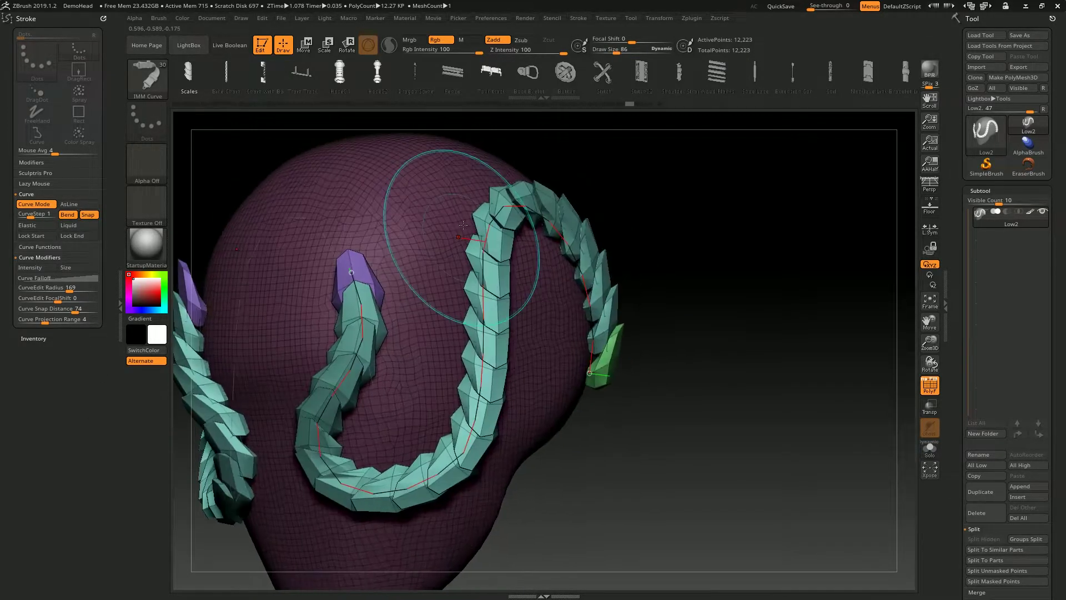
right_drag(422, 288, 463, 233)
- Finish the new strand down the head's back and reapply it with a reshaped curve
drag(404, 161, 500, 440)
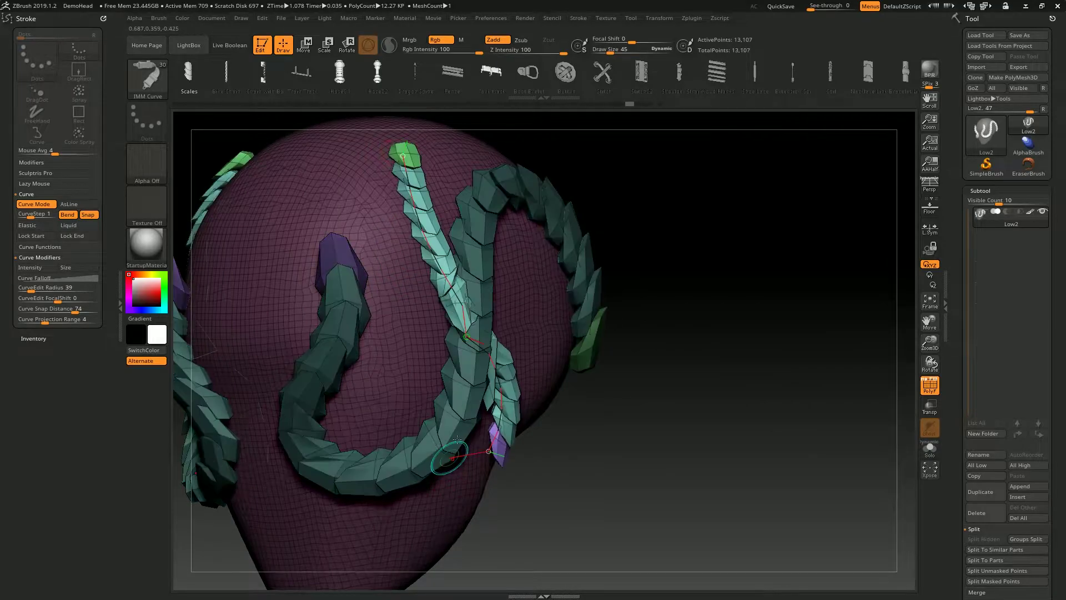
mouse_move(500, 440)
right_down()
mouse_move(499, 260)
mouse_move(461, 253)
right_up()
click(458, 252)
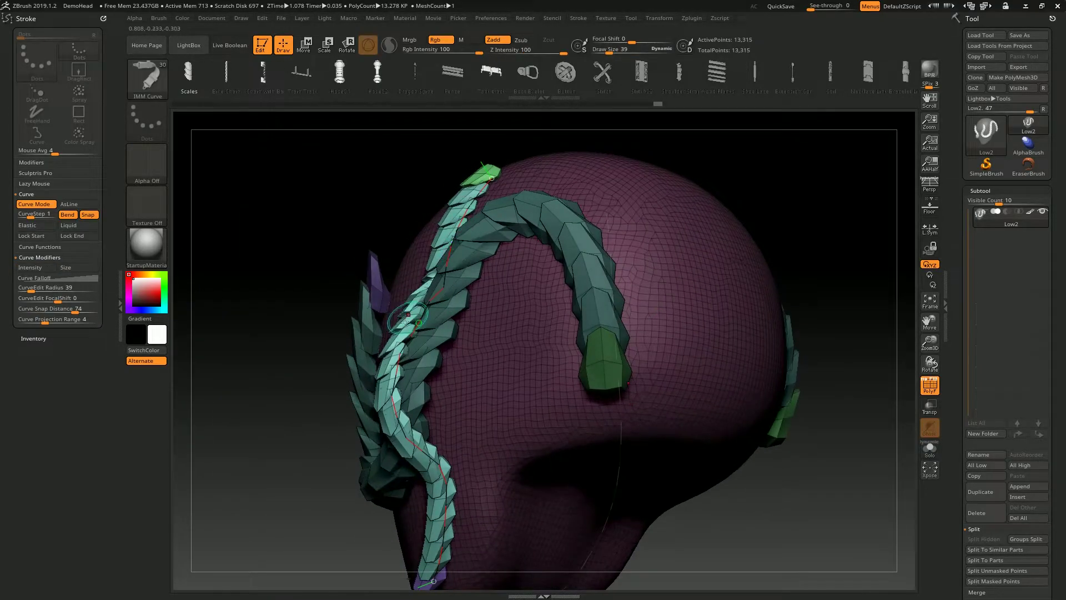
mouse_move(429, 264)
right_down()
mouse_move(456, 250)
mouse_move(452, 234)
right_up()
- Turn off curve Snap, draw a salmon hose strand over the head, and orbit to inspect
click(88, 214)
drag(453, 234, 472, 444)
mouse_move(472, 444)
right_down()
mouse_move(533, 240)
mouse_move(579, 246)
mouse_move(423, 324)
right_up()
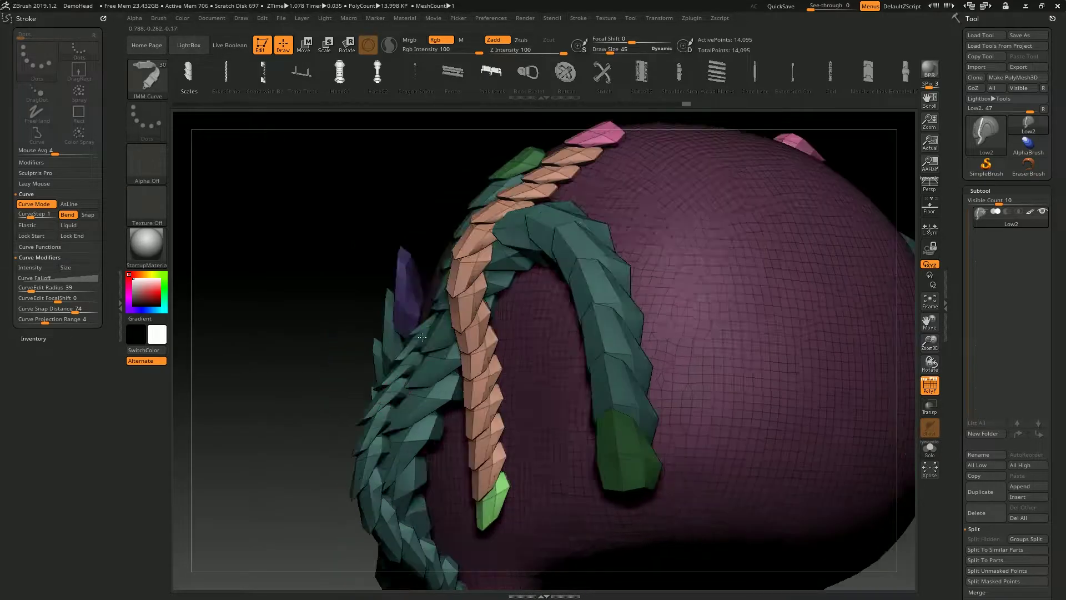
mouse_move(388, 408)
right_down()
mouse_move(472, 258)
mouse_move(454, 244)
mouse_move(443, 313)
right_up()
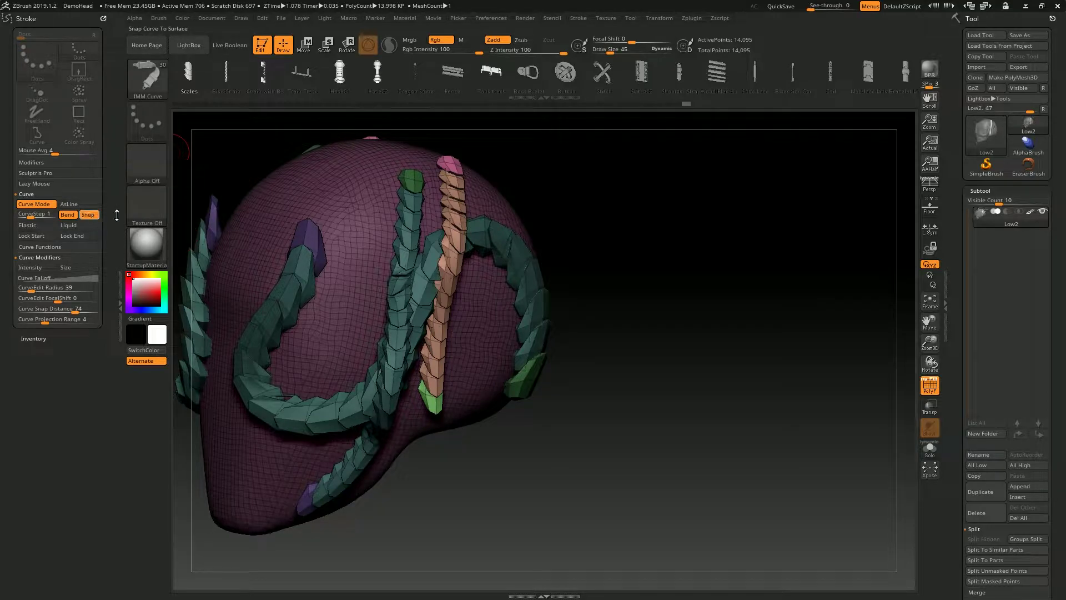
right_drag(446, 248, 281, 297)
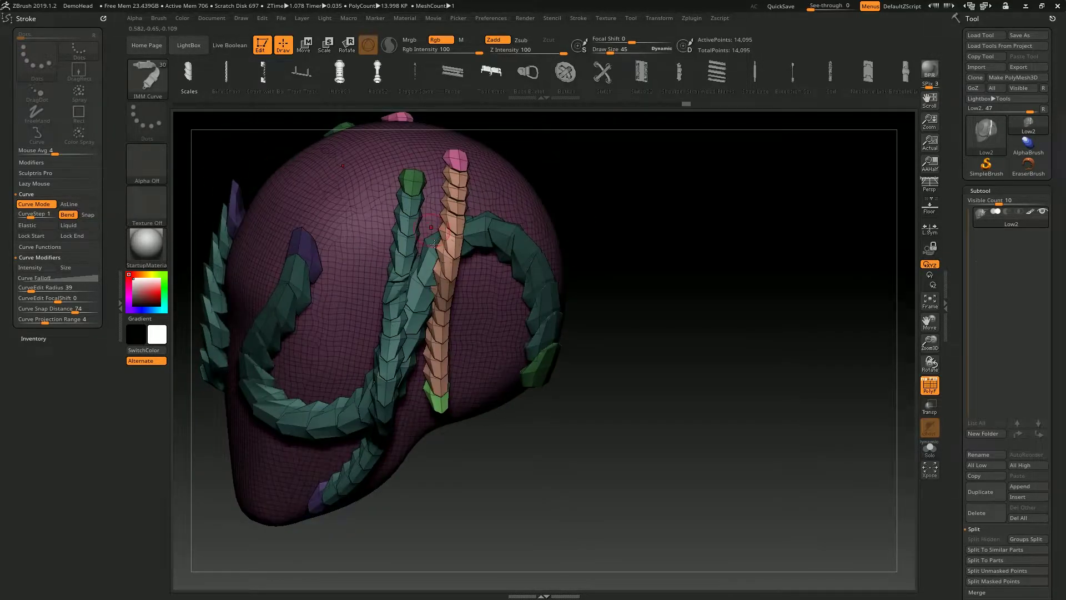
right_drag(434, 243, 232, 273)
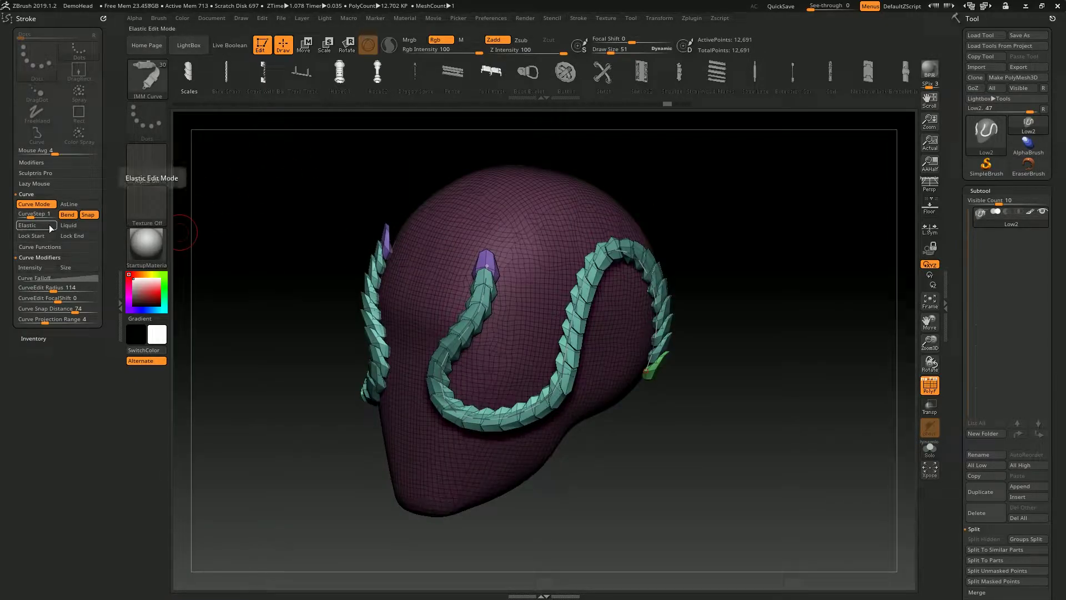
- Turn on Elastic curve editing and stretch the S-hose's end off the head into wide loops
right_drag(489, 234, 580, 287)
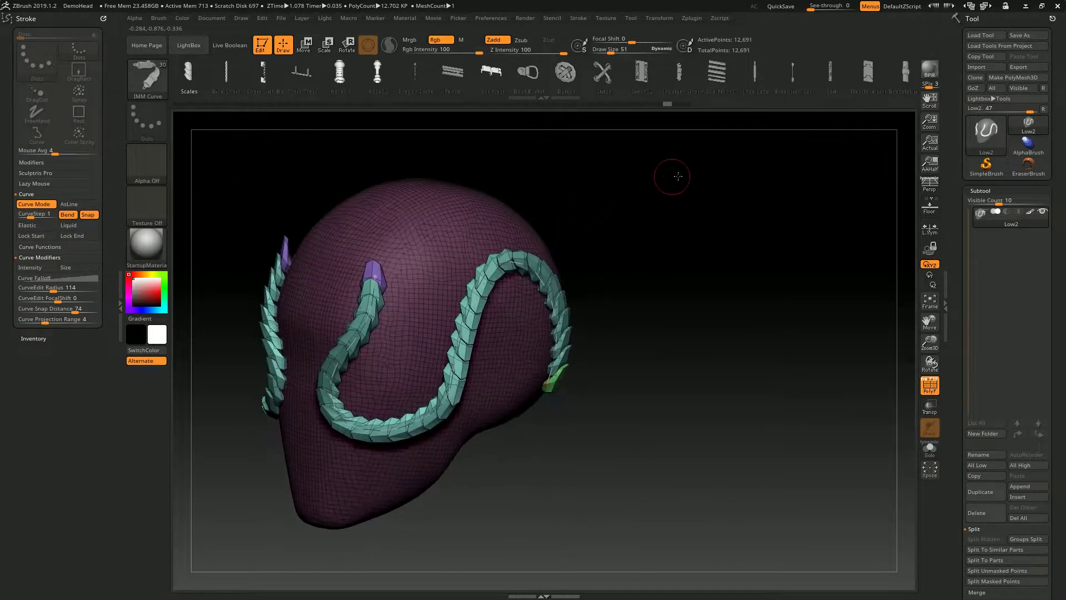
click(37, 228)
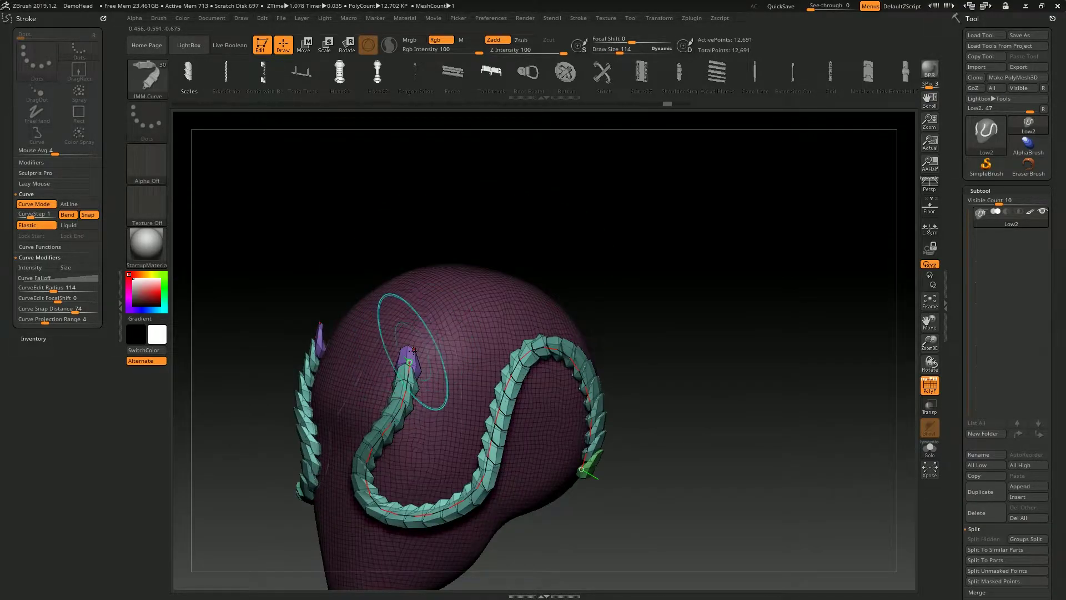
mouse_move(409, 361)
mouse_down()
mouse_move(830, 211)
mouse_move(812, 418)
mouse_move(714, 575)
mouse_move(583, 114)
mouse_move(344, 250)
mouse_move(907, 390)
mouse_move(433, 114)
mouse_move(512, 440)
mouse_move(738, 108)
mouse_move(605, 148)
mouse_move(369, 345)
mouse_move(417, 376)
mouse_move(757, 148)
mouse_move(945, 106)
mouse_move(768, 184)
mouse_move(448, 384)
mouse_up()
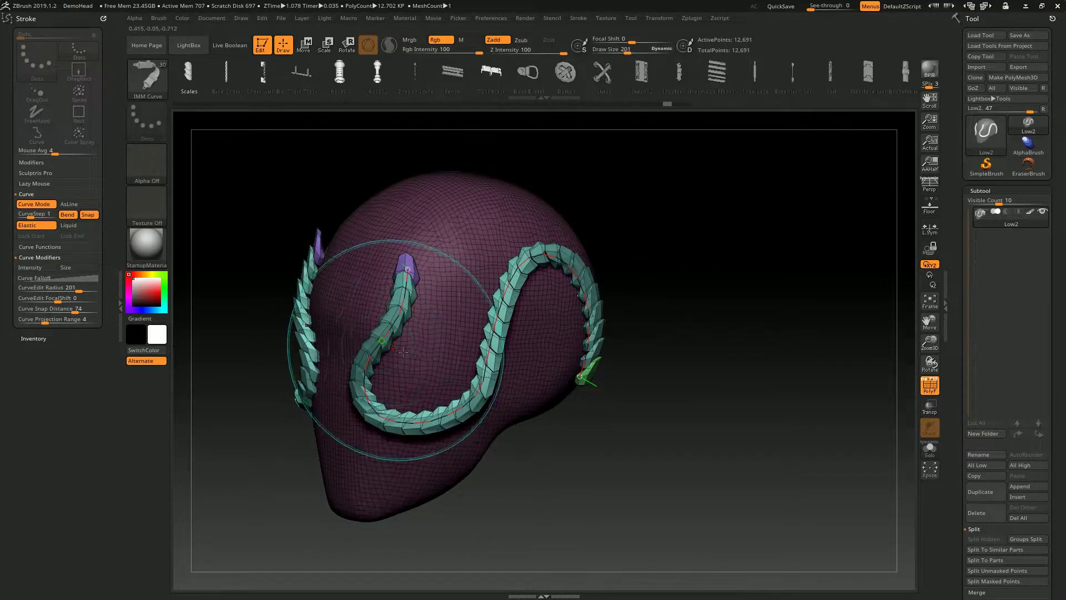
mouse_move(403, 351)
mouse_down()
mouse_move(411, 389)
mouse_move(572, 534)
mouse_move(916, 466)
mouse_move(525, 572)
mouse_move(214, 570)
mouse_up()
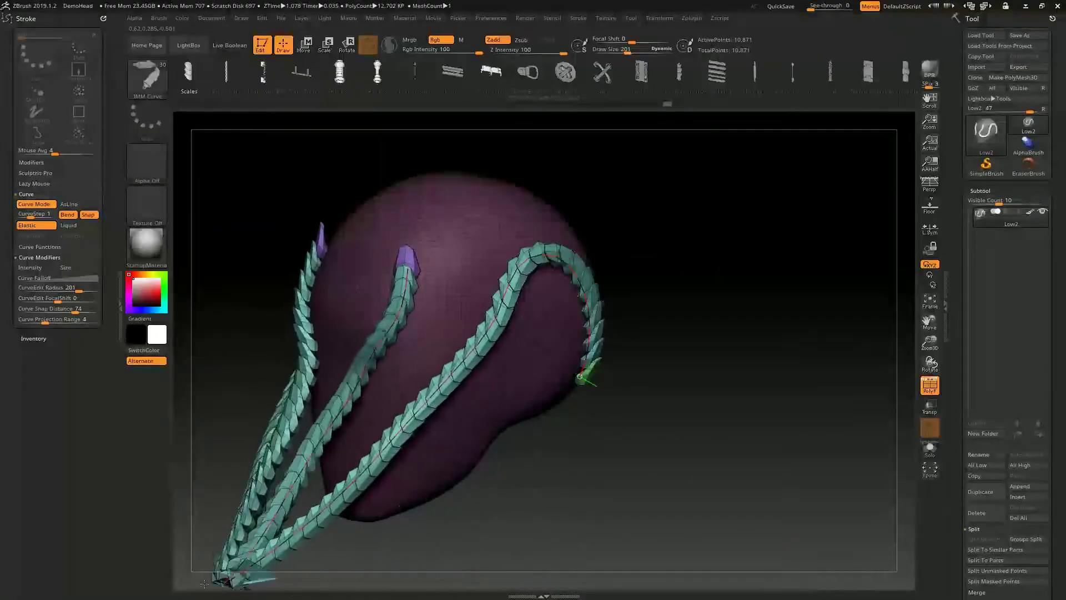
mouse_move(476, 344)
mouse_down()
mouse_move(427, 476)
mouse_move(521, 525)
mouse_move(702, 158)
mouse_move(686, 185)
mouse_move(631, 132)
mouse_move(561, 272)
mouse_up()
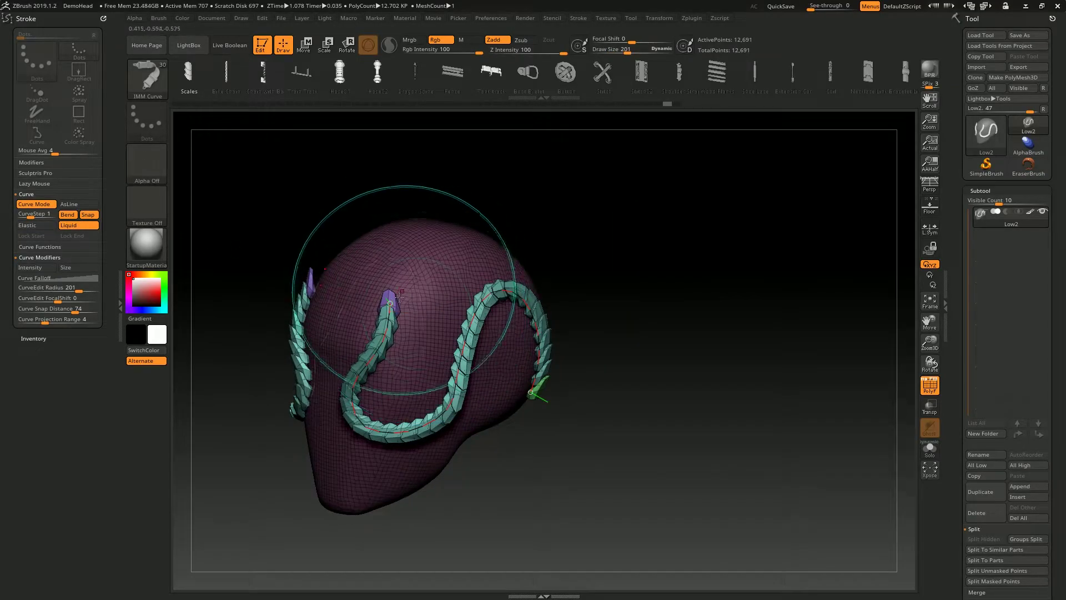
mouse_move(400, 298)
mouse_down()
mouse_move(408, 247)
mouse_move(614, 221)
mouse_move(638, 445)
mouse_move(845, 255)
mouse_move(777, 127)
mouse_move(694, 122)
mouse_move(648, 153)
mouse_up()
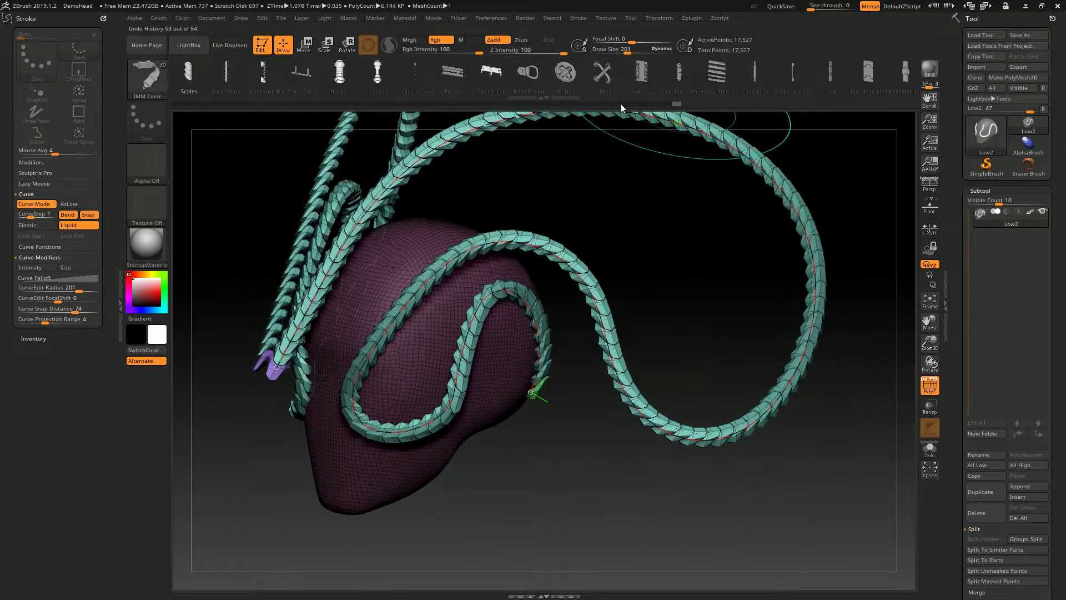
- Undo the big loop, retract the curve into a short tube beside the head, and freeze it
key(ctrl+z)
drag(517, 322, 390, 524)
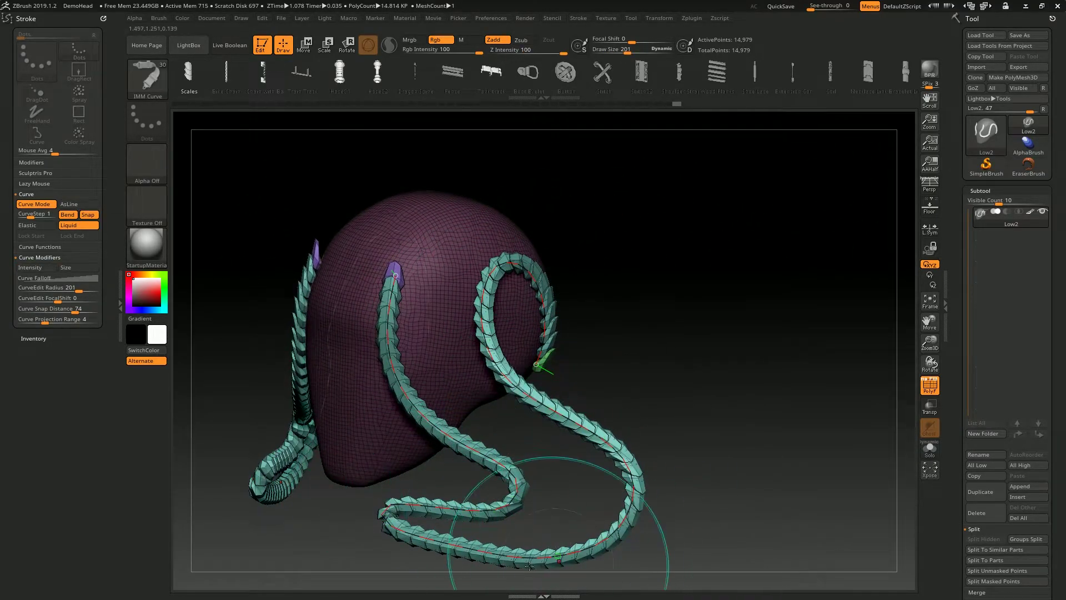
mouse_move(389, 522)
mouse_down()
mouse_move(613, 531)
mouse_move(496, 208)
mouse_up()
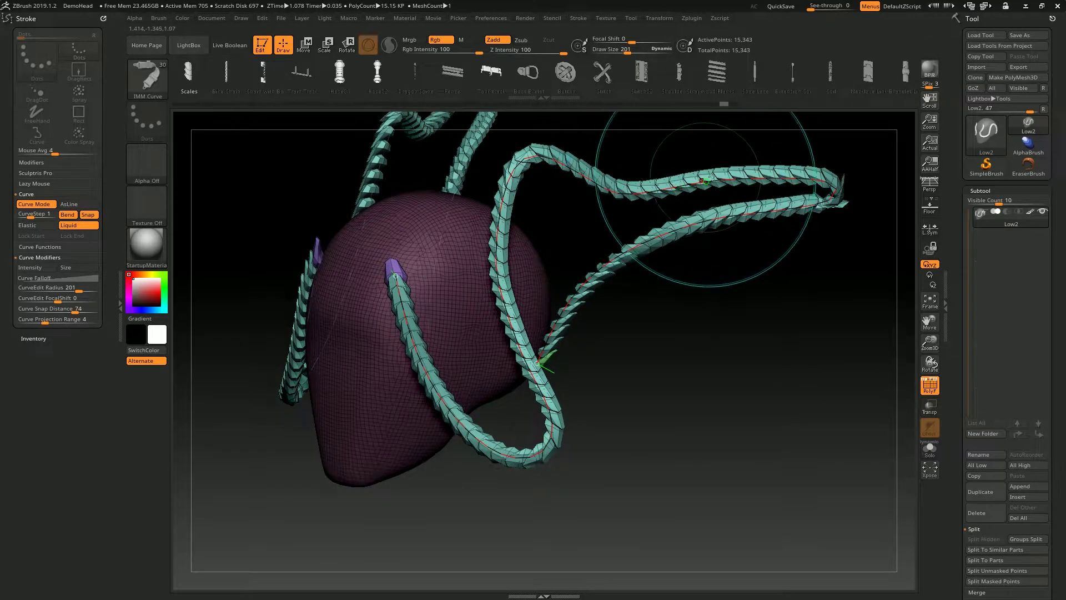
click(691, 185)
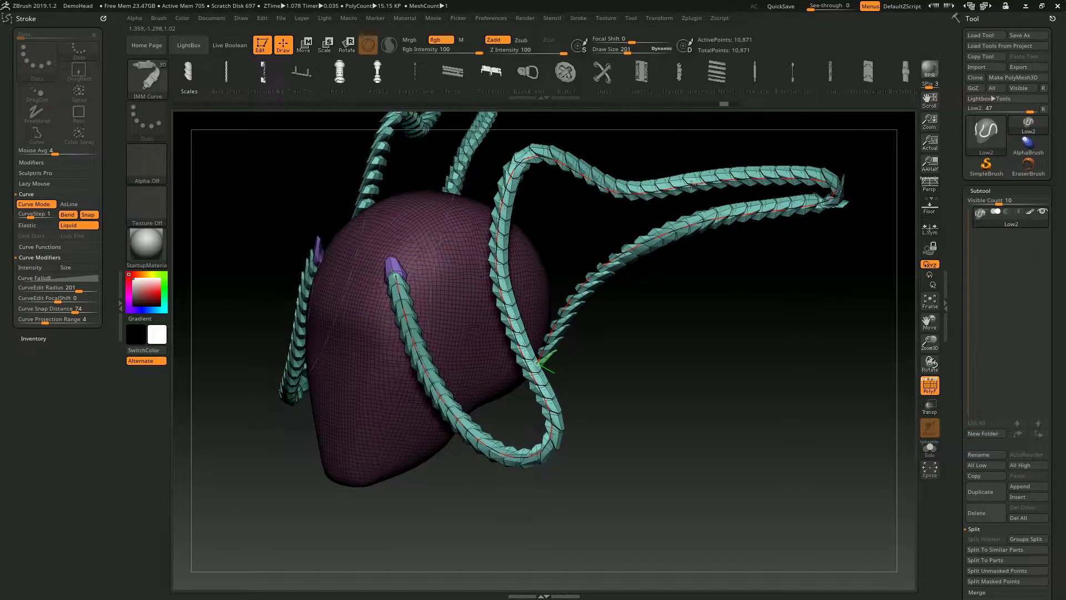
mouse_move(694, 185)
mouse_down()
mouse_move(767, 180)
mouse_move(763, 194)
mouse_up()
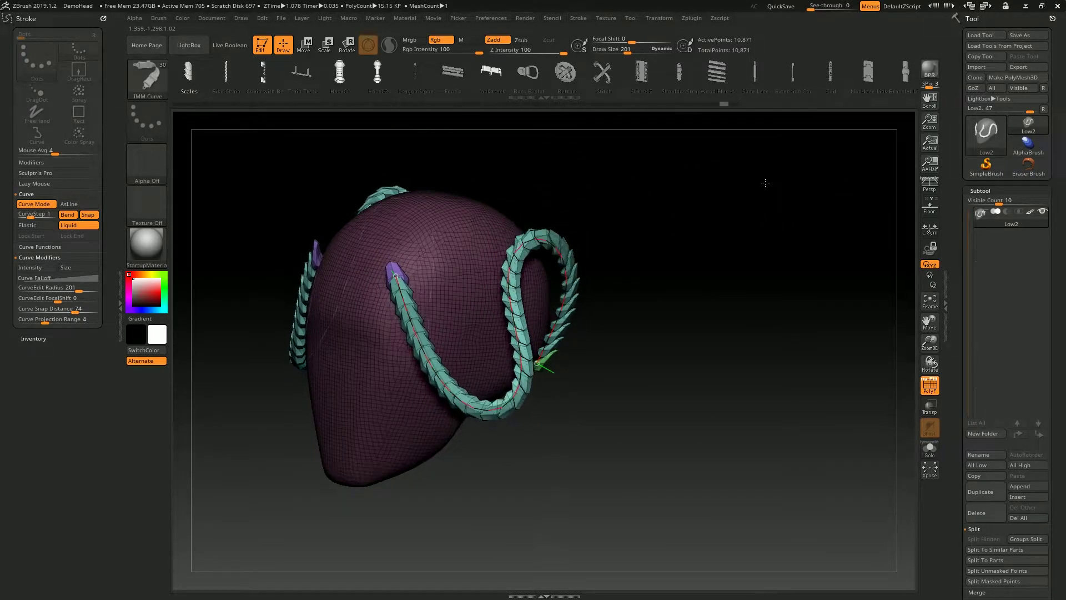
click(558, 232)
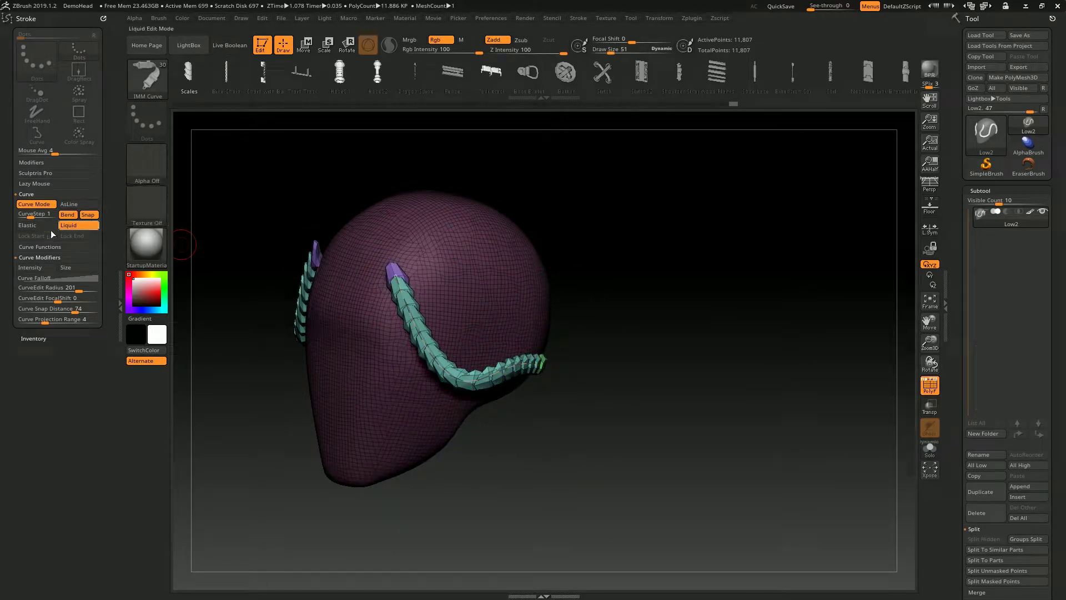
- Draw a new S-shaped hose strap over the head and pull its end up above the head
mouse_move(498, 379)
mouse_down()
mouse_move(262, 269)
mouse_move(183, 202)
mouse_up()
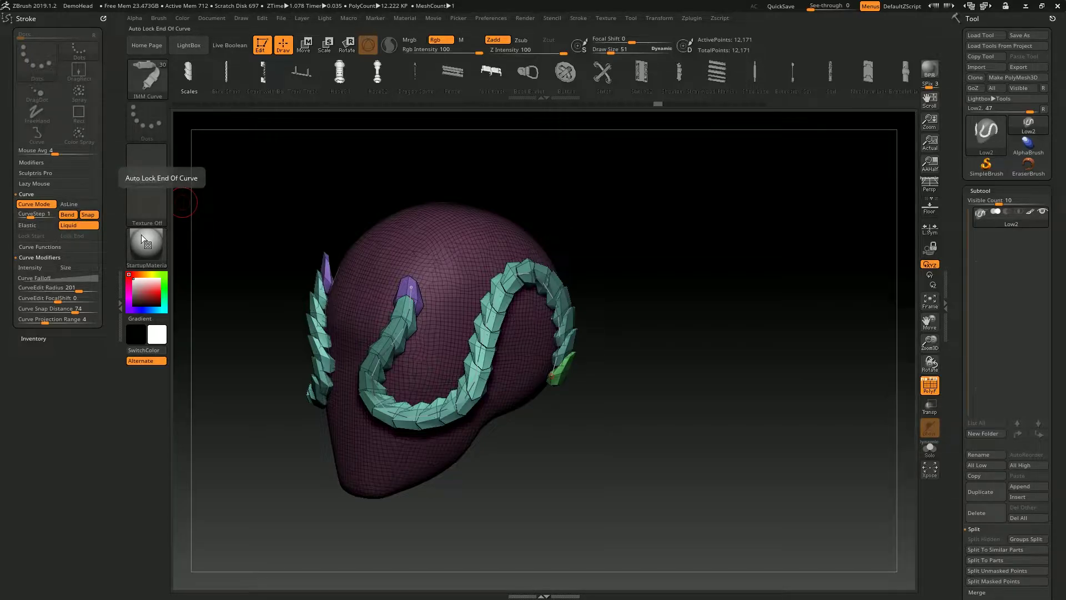
drag(616, 278, 227, 209)
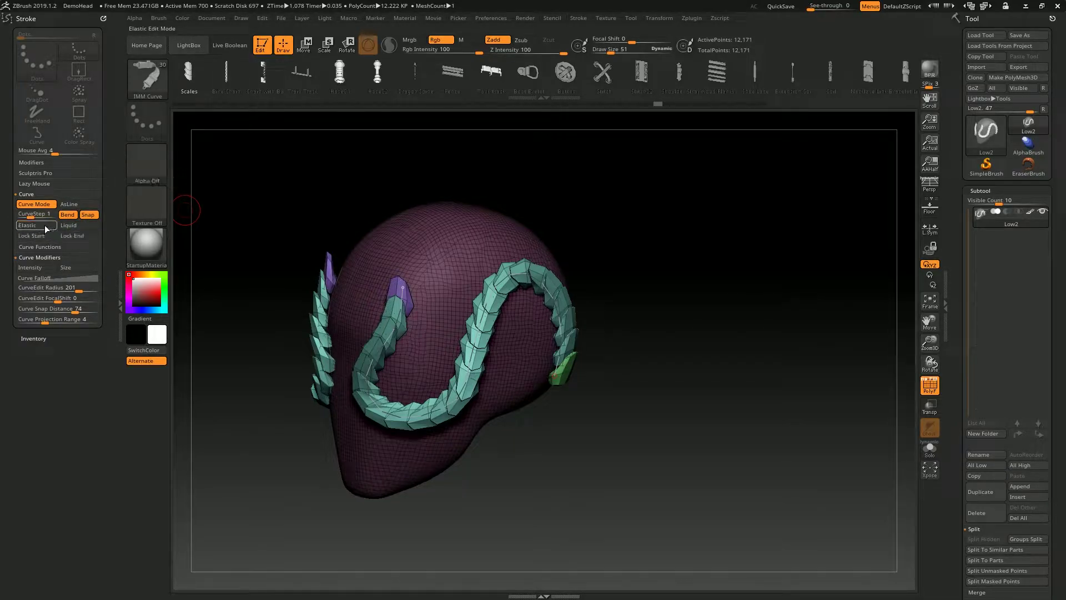
drag(605, 197, 38, 243)
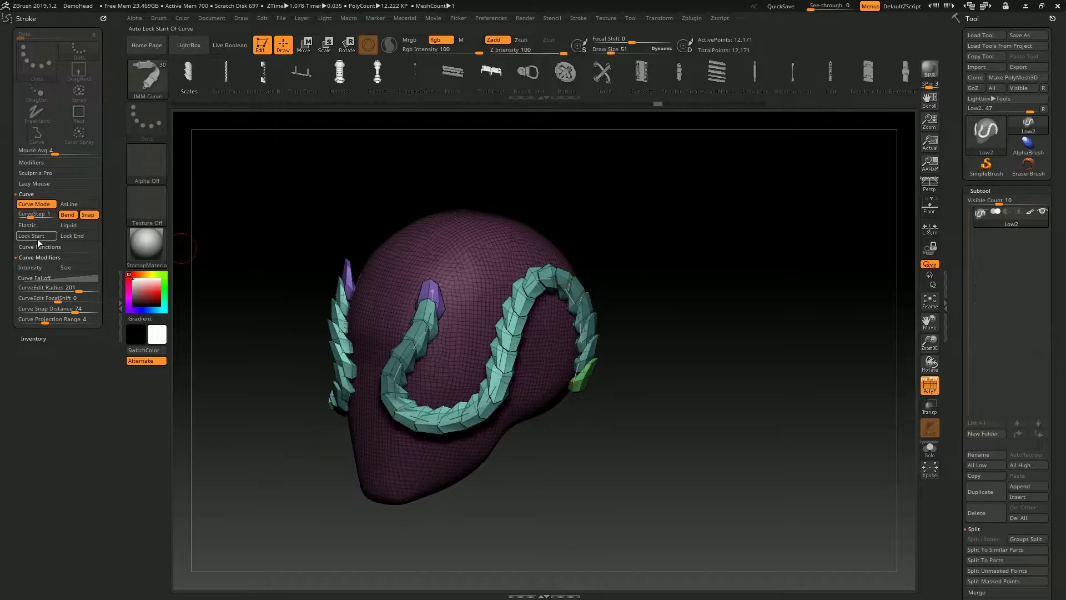
drag(438, 277, 392, 272)
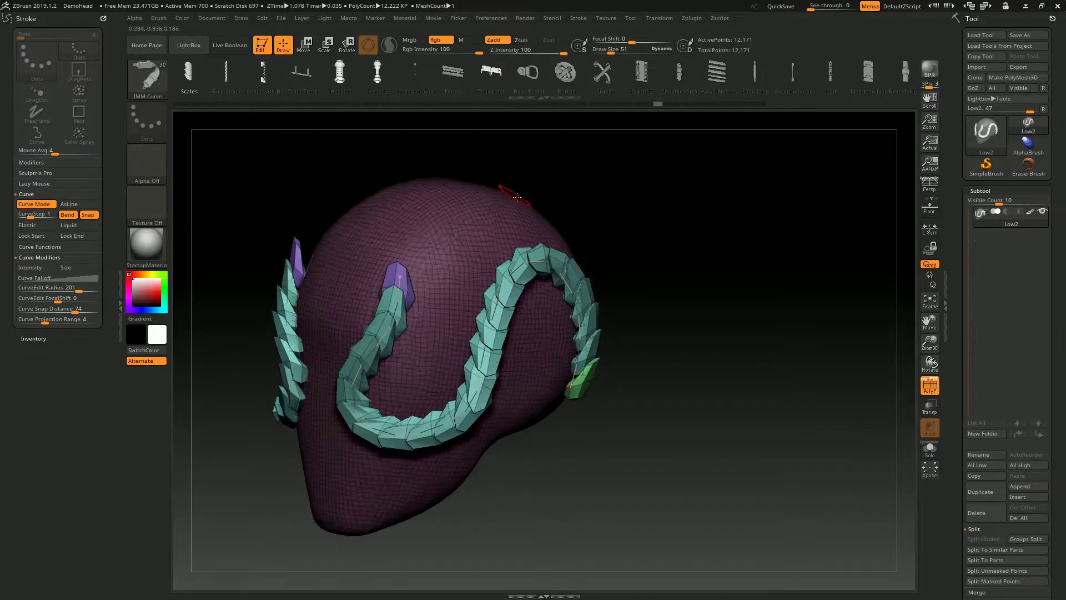
click(388, 276)
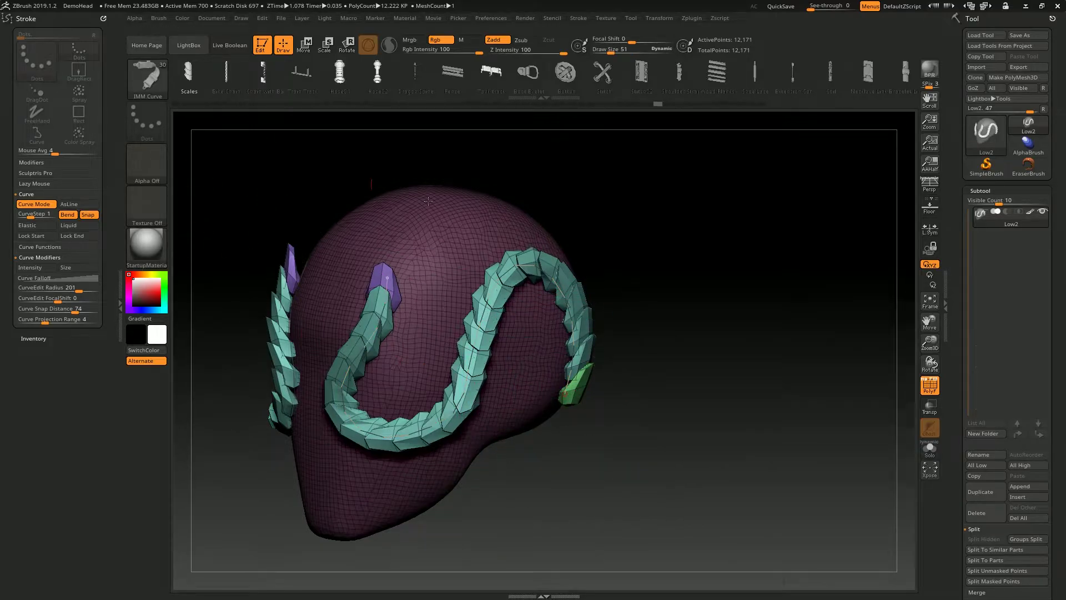
drag(387, 278, 433, 190)
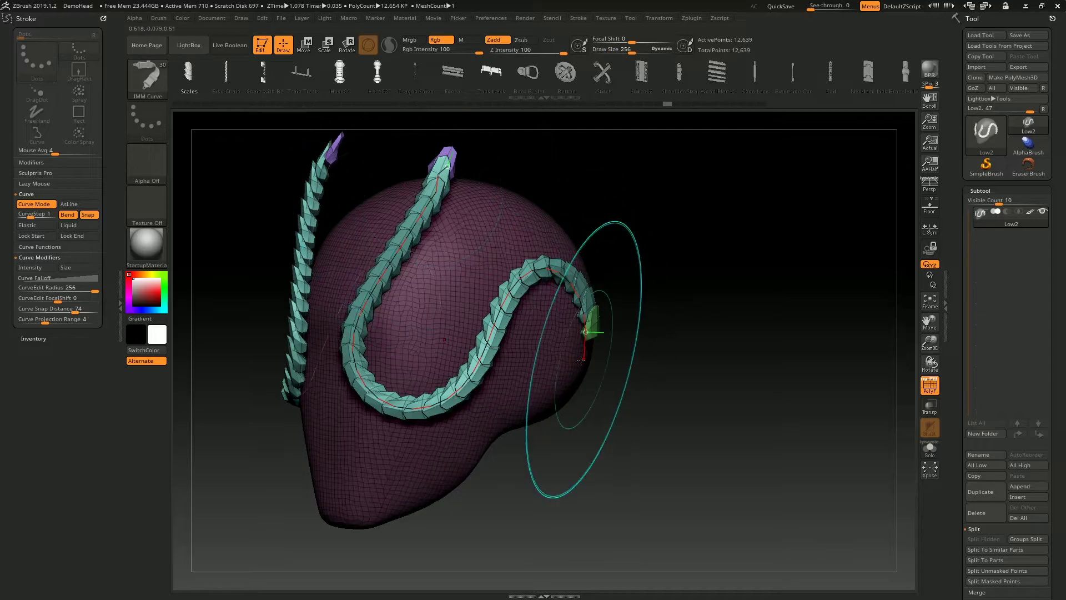
mouse_move(589, 322)
mouse_down()
mouse_move(586, 352)
mouse_move(714, 269)
mouse_up()
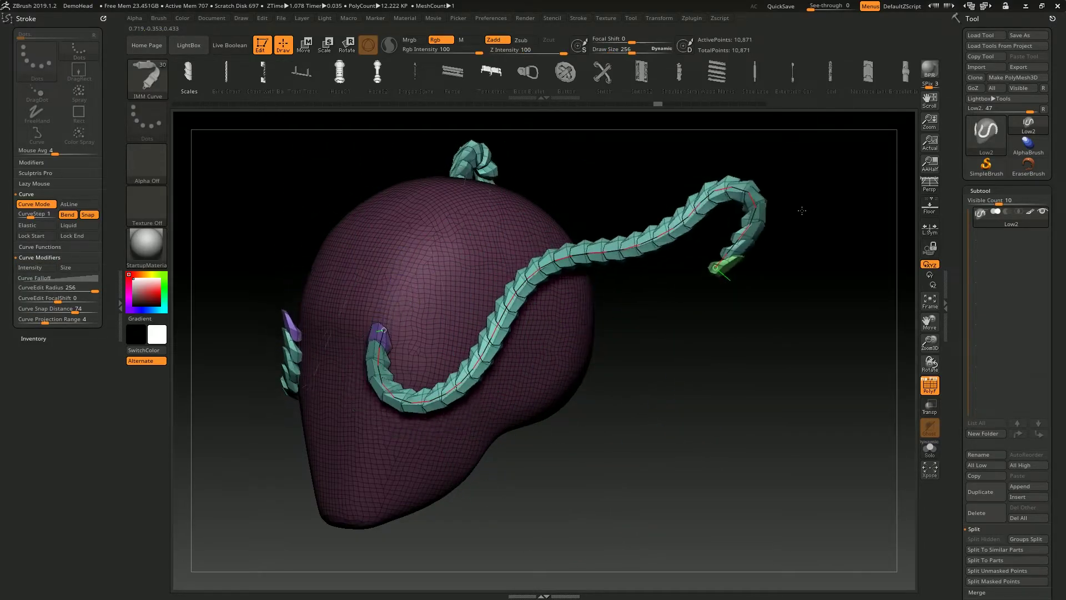
- Try a looped strap with both curve ends locked, then undo every tube stroke back to the bare head
key(ctrl+z)
mouse_move(405, 311)
mouse_down()
mouse_move(500, 318)
mouse_move(440, 325)
mouse_up()
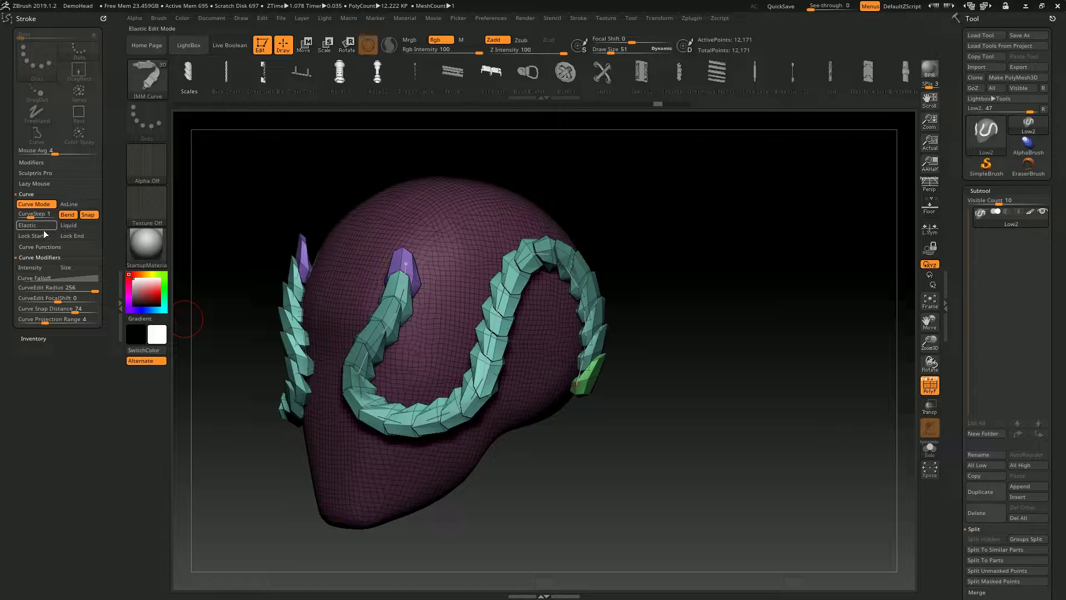
click(78, 236)
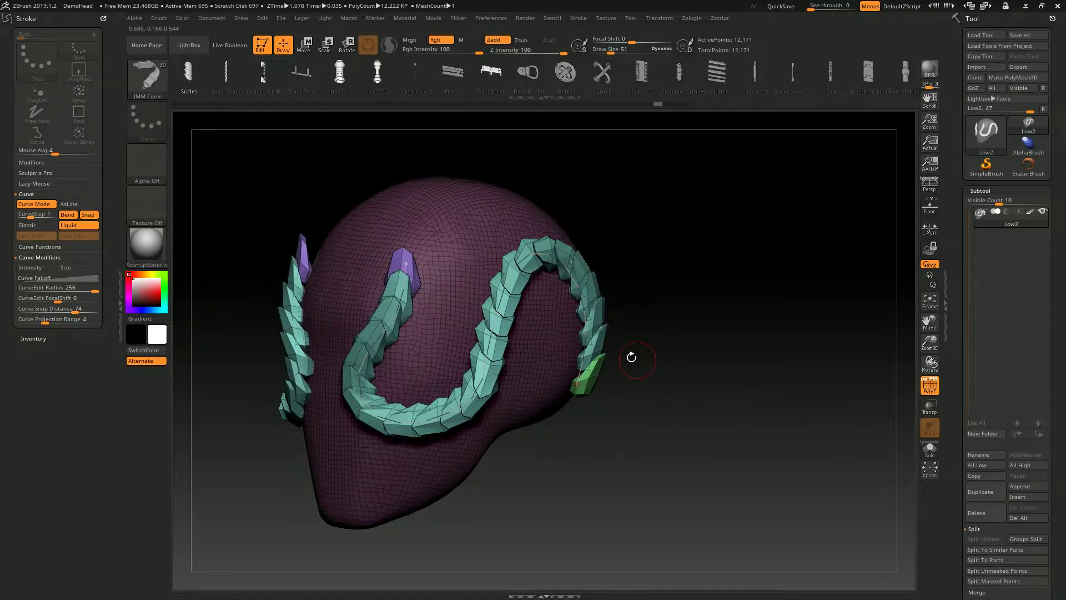
mouse_move(632, 357)
mouse_down()
mouse_move(575, 378)
mouse_move(544, 251)
mouse_up()
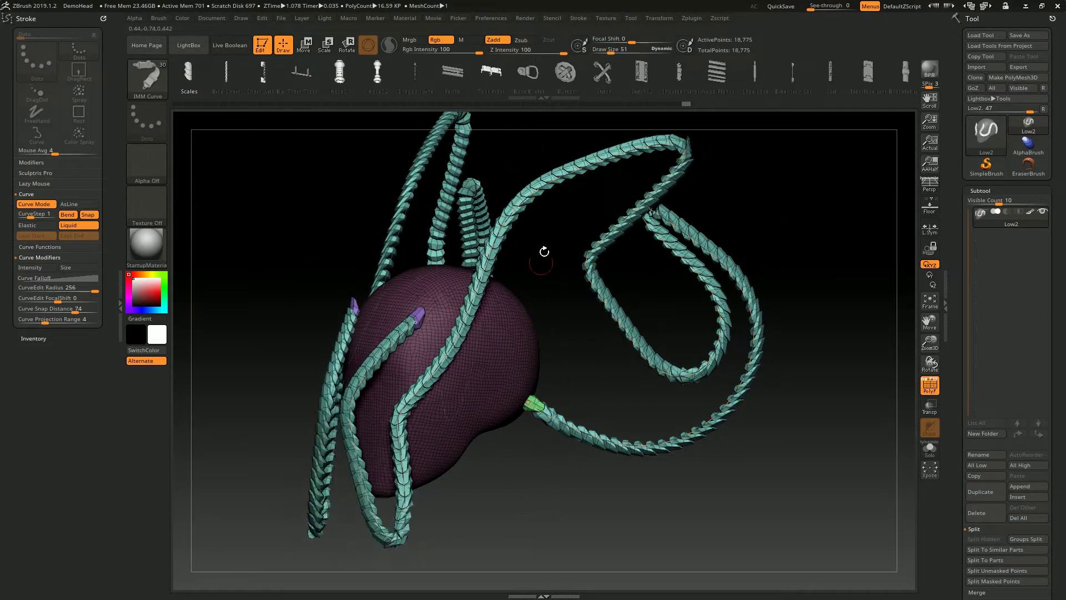
key(ctrl+z)
key(ctrl+z)
key(ctrl+z)
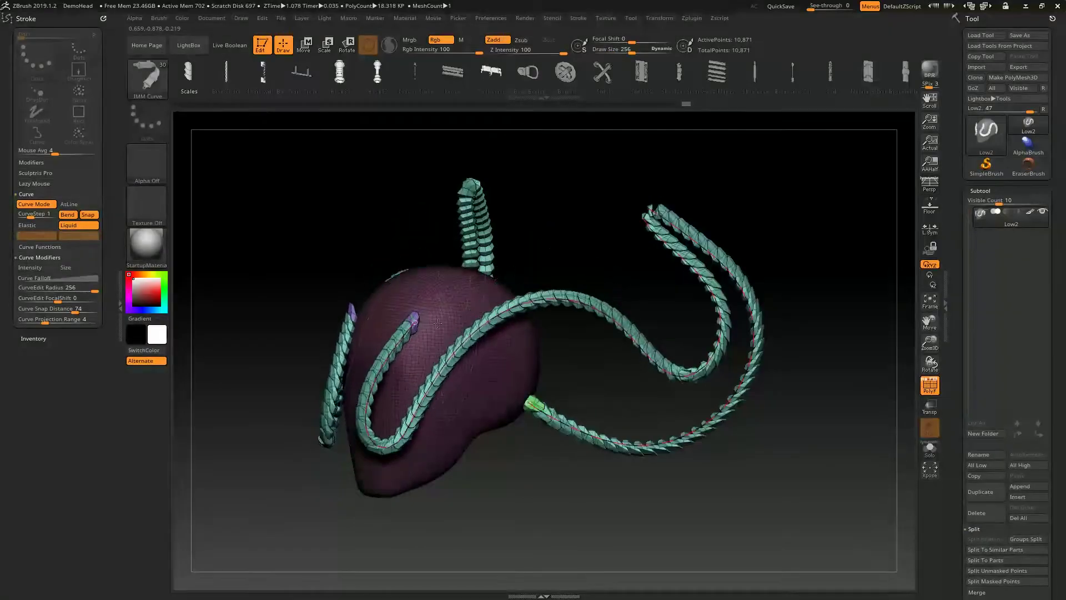
key(ctrl+z)
key(ctrl+z)
key(ctrl+z)
key(ctrl+z)
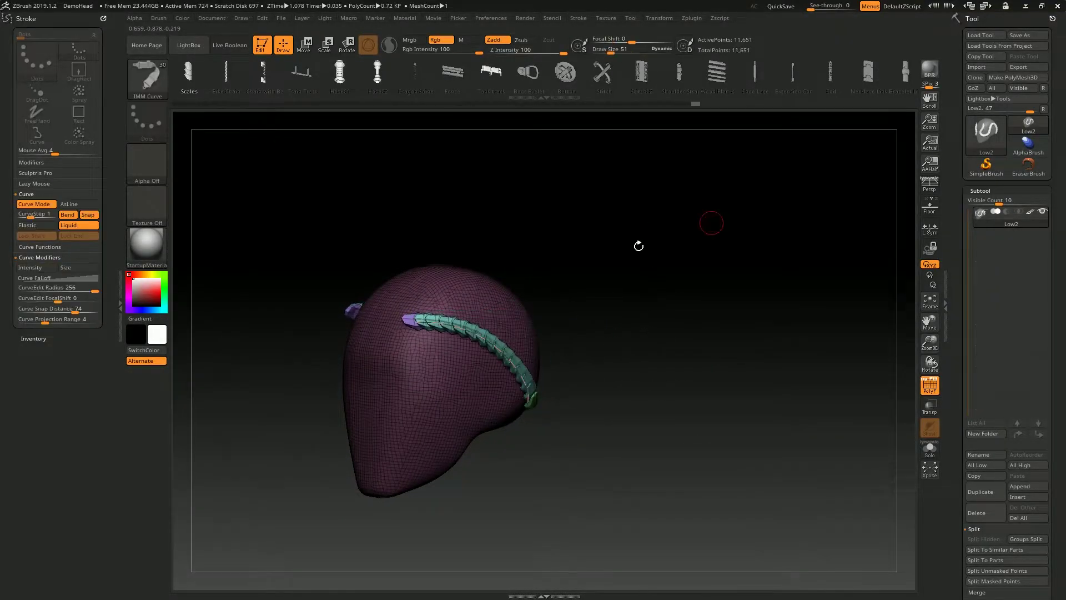
key(ctrl+z)
key(ctrl+z)
key(ctrl+z)
key(ctrl+z)
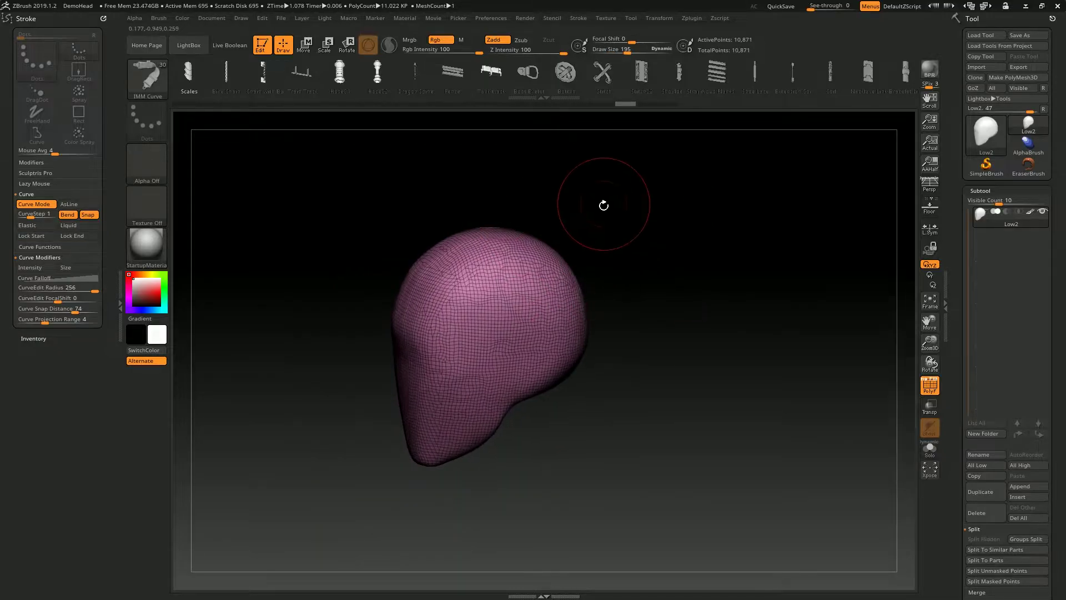
- Restore the S-shaped IMM Curve hose stroke with redo
key(ctrl+z)
key(ctrl+z)
key(ctrl+z)
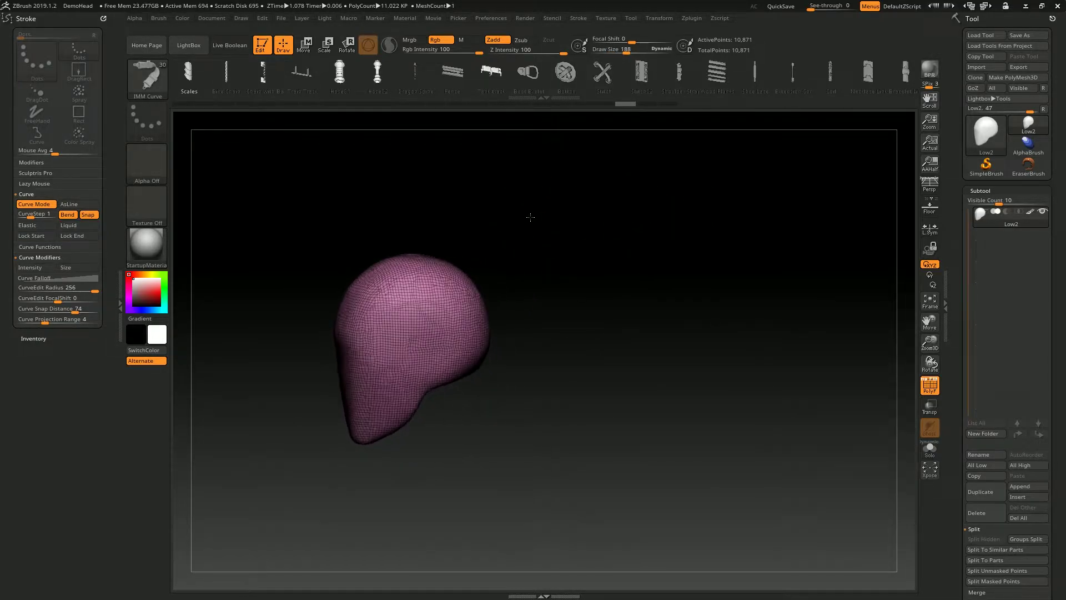
key(ctrl+z)
key(s)
key(ctrl+shift+z)
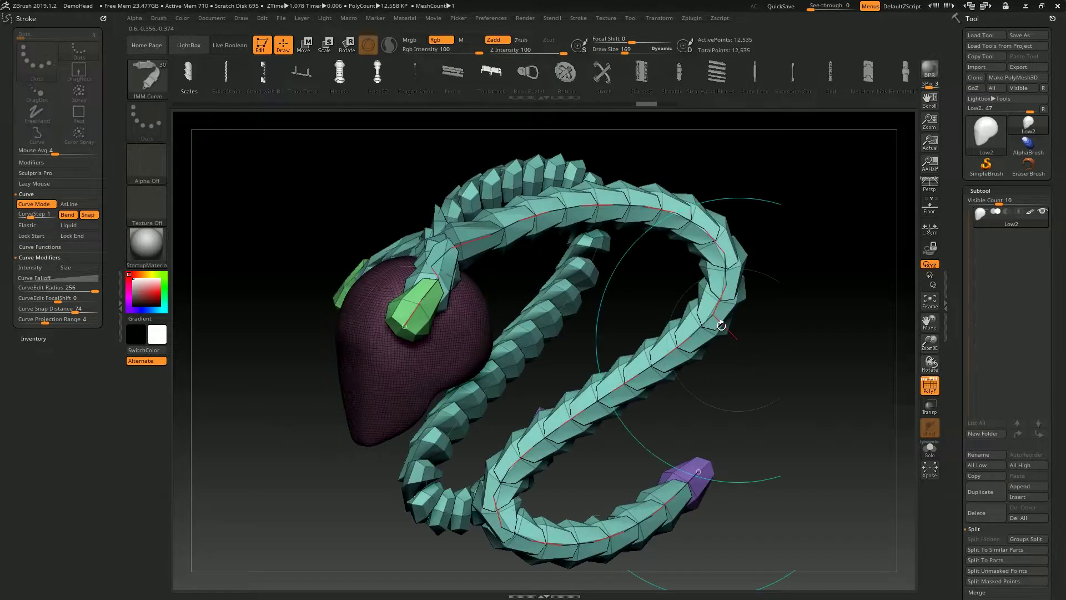
key(ctrl+shift+z)
key(ctrl+shift+z)
key(ctrl+shift+z)
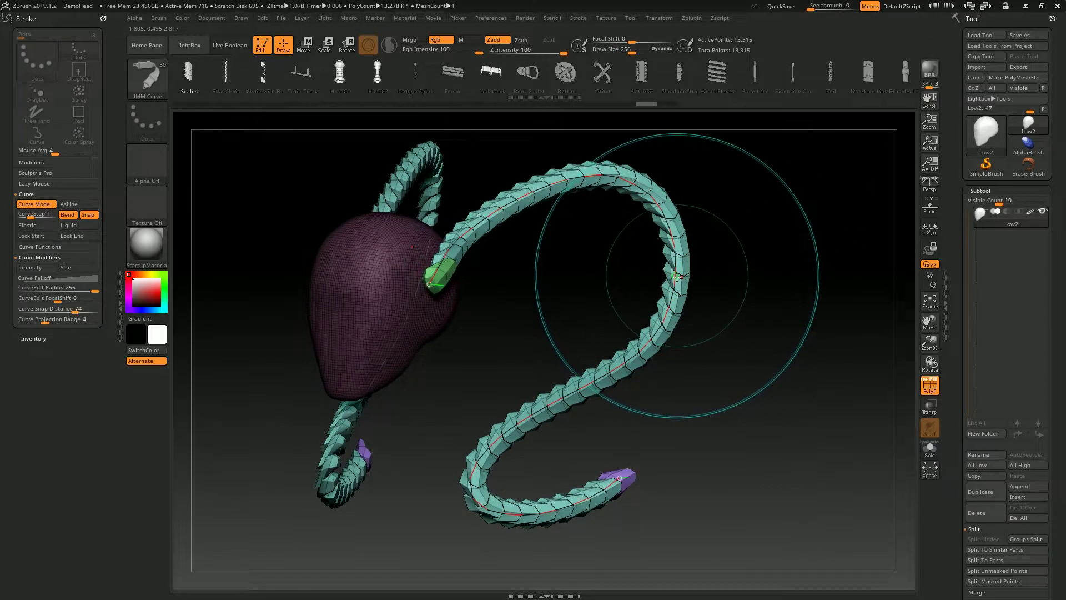
key(ctrl+z)
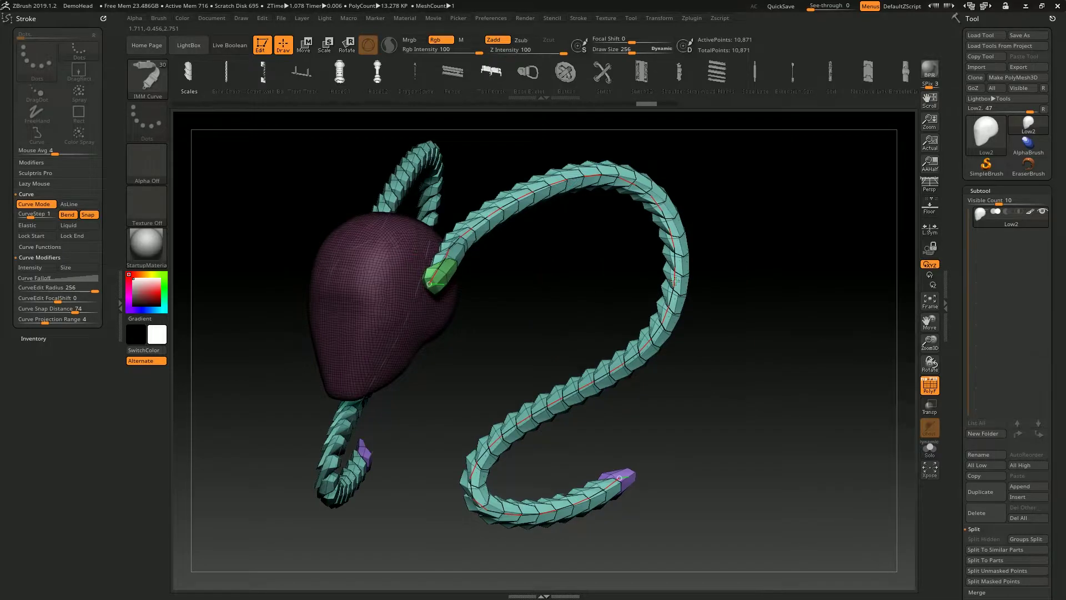
- Reshape the hose's right loop and pull its lower curve down-left, widening the curve edit radius
mouse_move(675, 281)
mouse_down()
mouse_move(733, 257)
mouse_move(642, 270)
mouse_up()
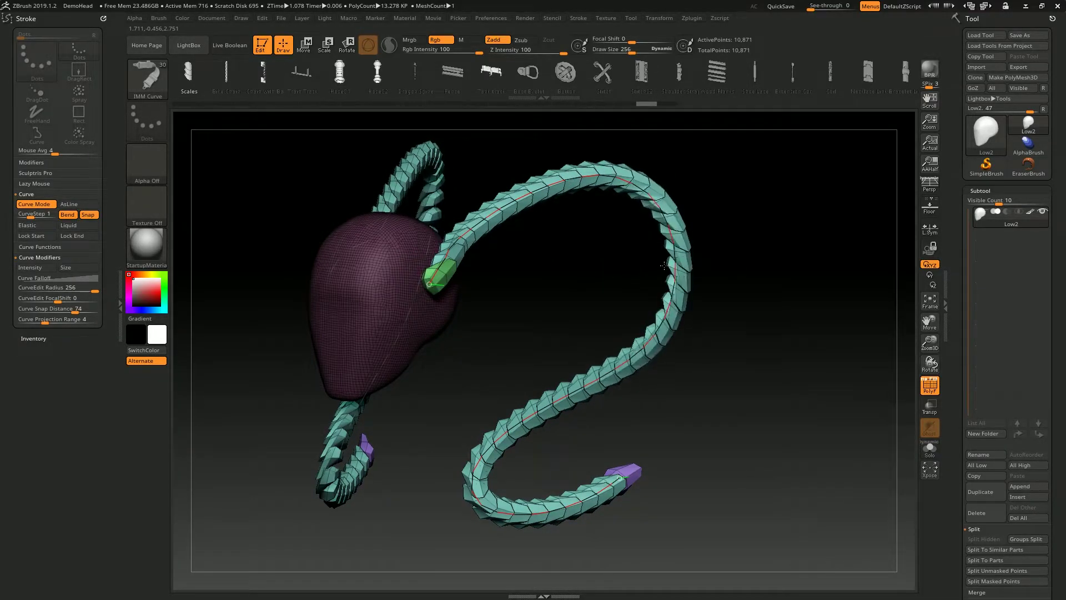
key(ctrl)
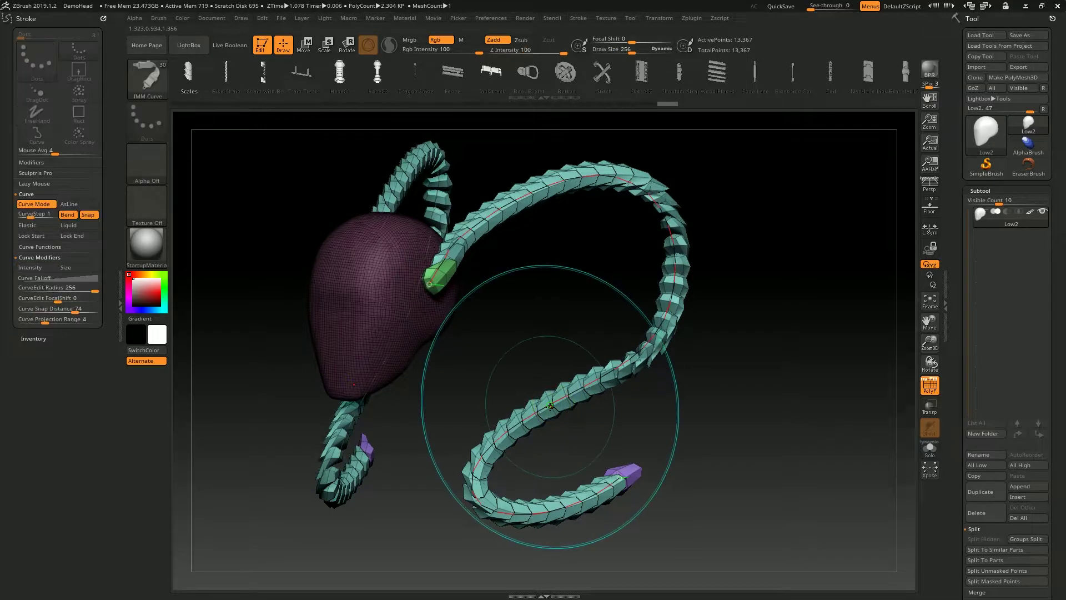
drag(541, 411, 455, 424)
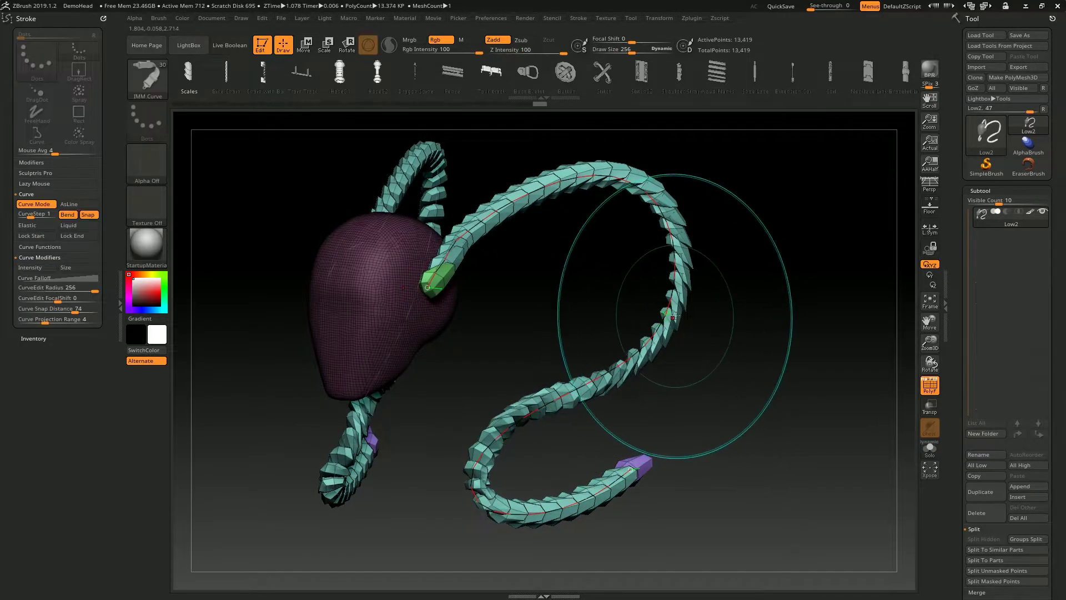
key(s)
mouse_move(669, 303)
mouse_down()
mouse_move(686, 306)
mouse_move(661, 305)
mouse_up()
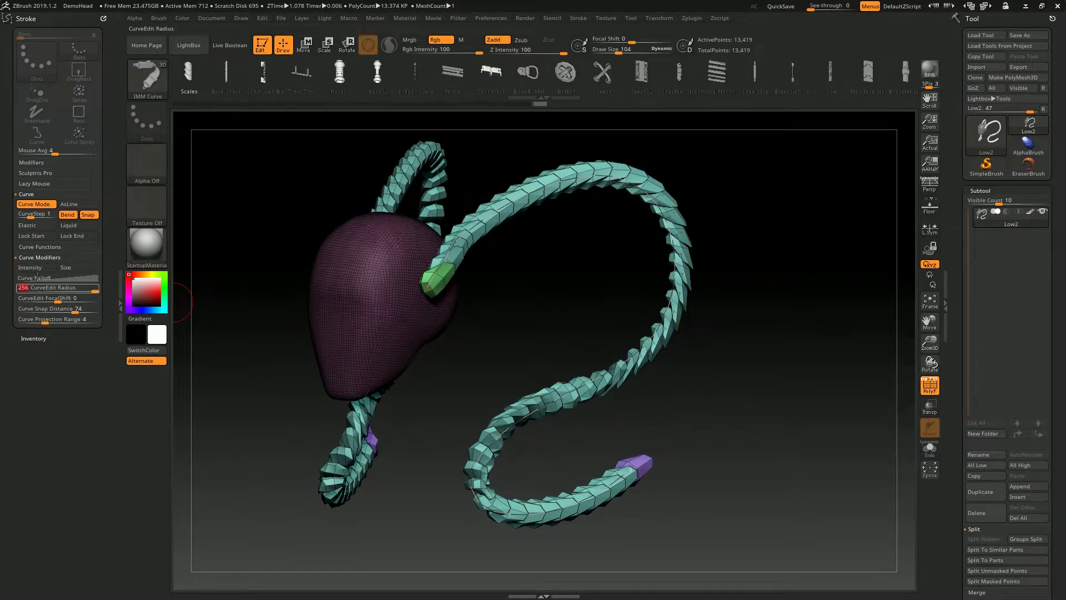
- Set CurveEdit Radius to 256 and CurveEdit FocalShift to -49, then rotate around the hose
key(Return)
text(90)
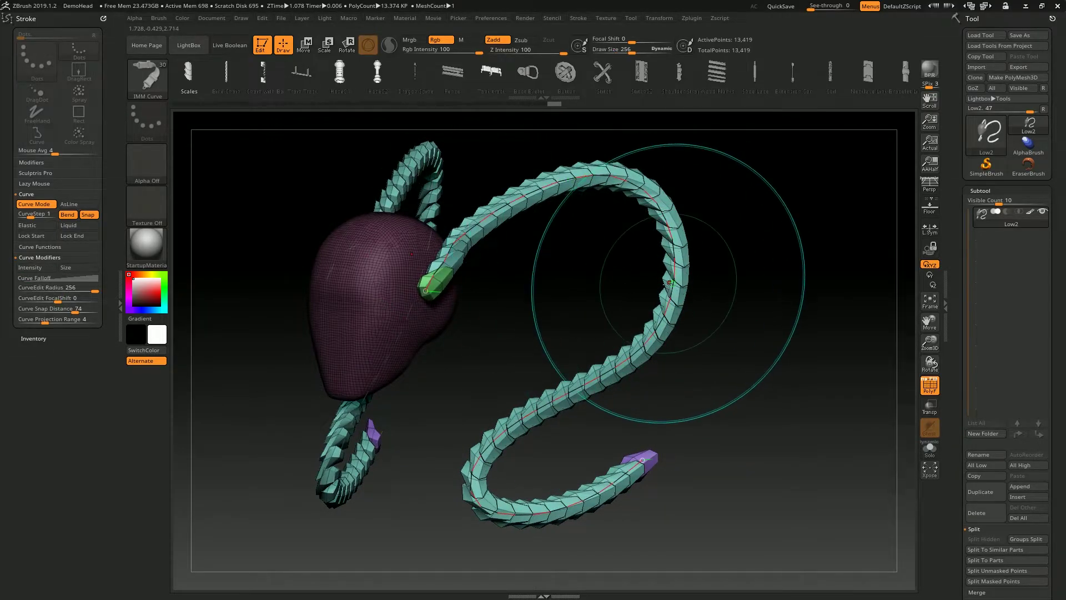
click(98, 301)
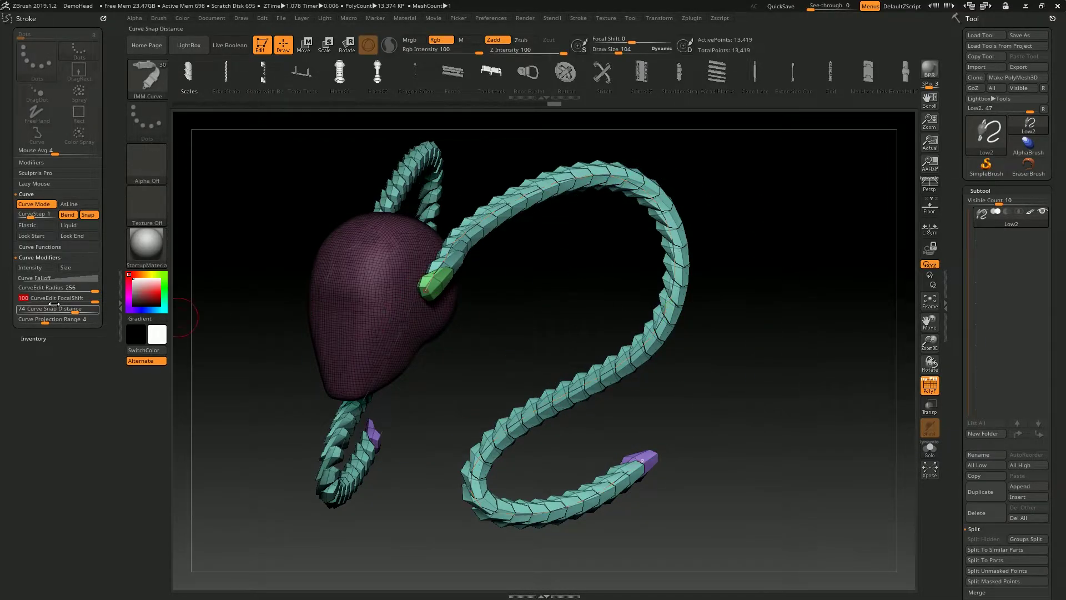
drag(34, 298, 38, 298)
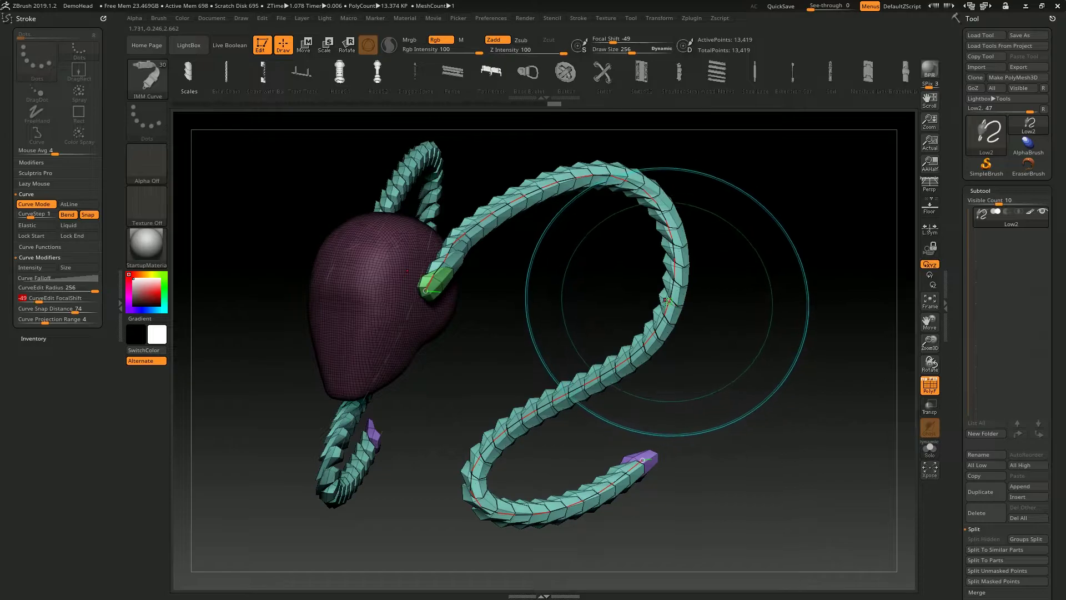
key(ctrl)
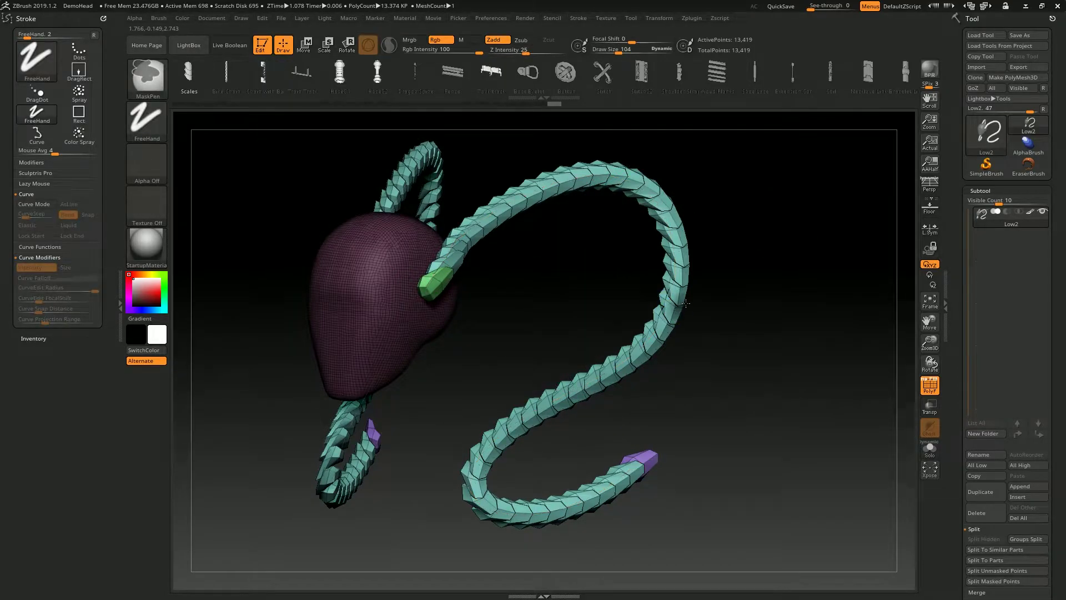
click(670, 311)
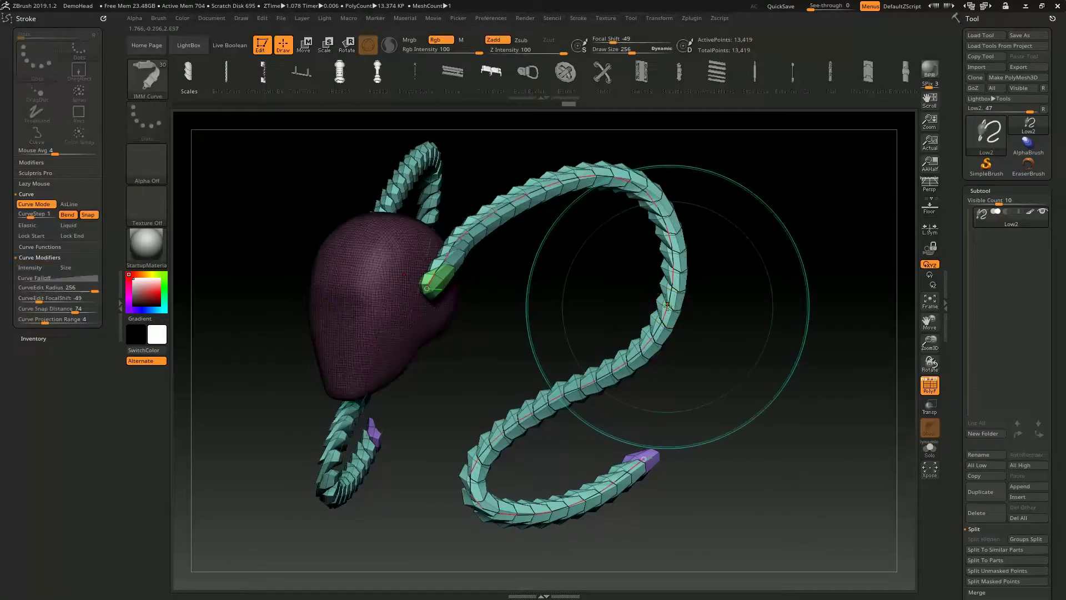
mouse_move(548, 226)
mouse_down()
mouse_move(593, 310)
mouse_move(631, 343)
mouse_move(418, 366)
mouse_up()
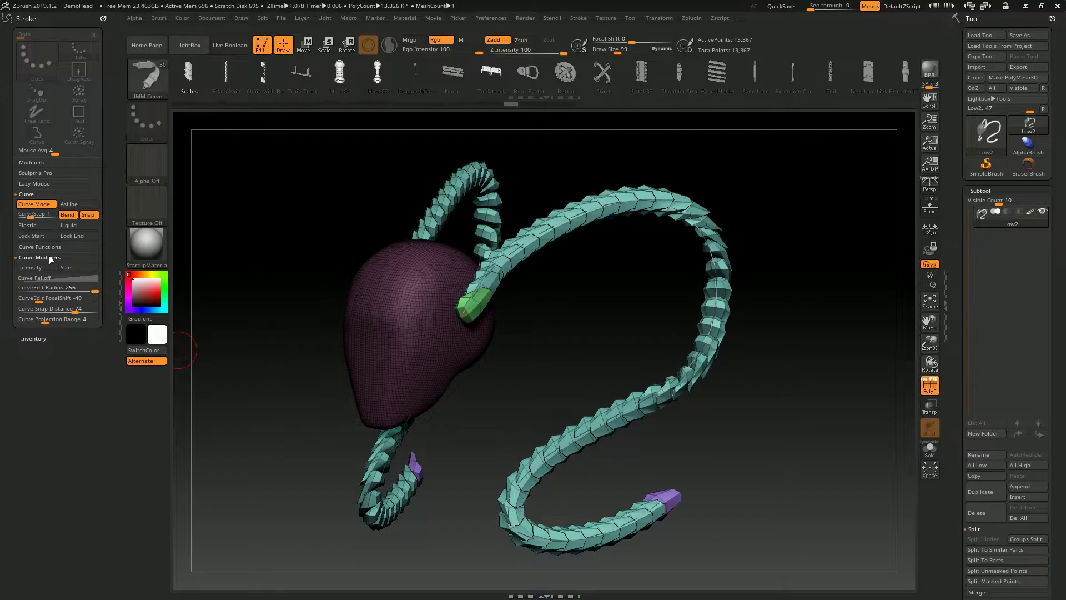
- Delete the hose's active curve in Curve Functions so the tube stays fixed geometry
click(66, 257)
mouse_move(611, 340)
mouse_down()
mouse_move(682, 263)
mouse_move(685, 214)
mouse_up()
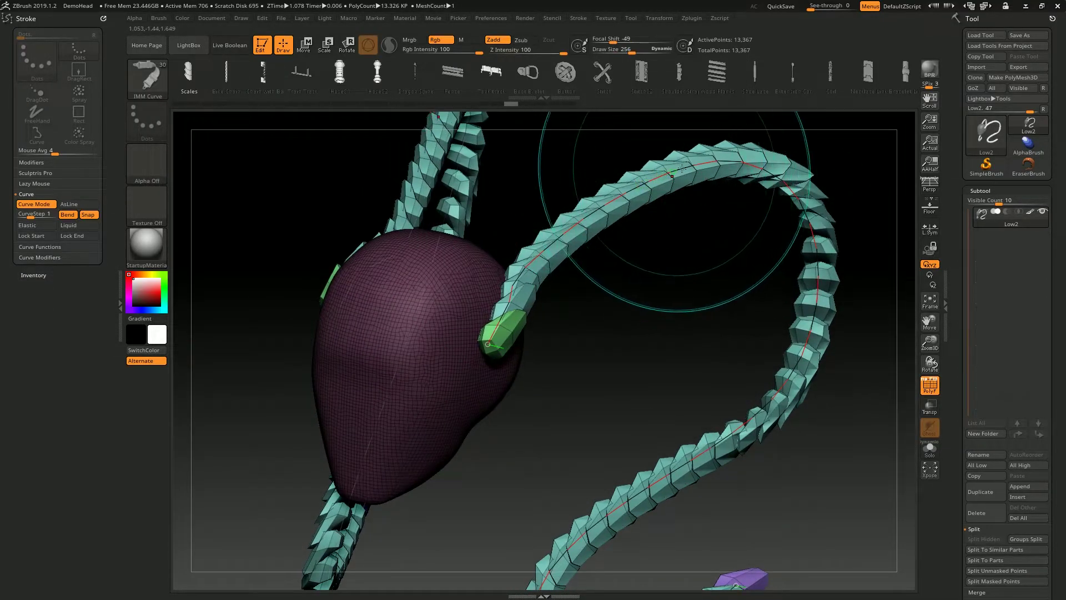
mouse_move(572, 227)
mouse_down()
mouse_move(620, 201)
mouse_move(564, 187)
mouse_up()
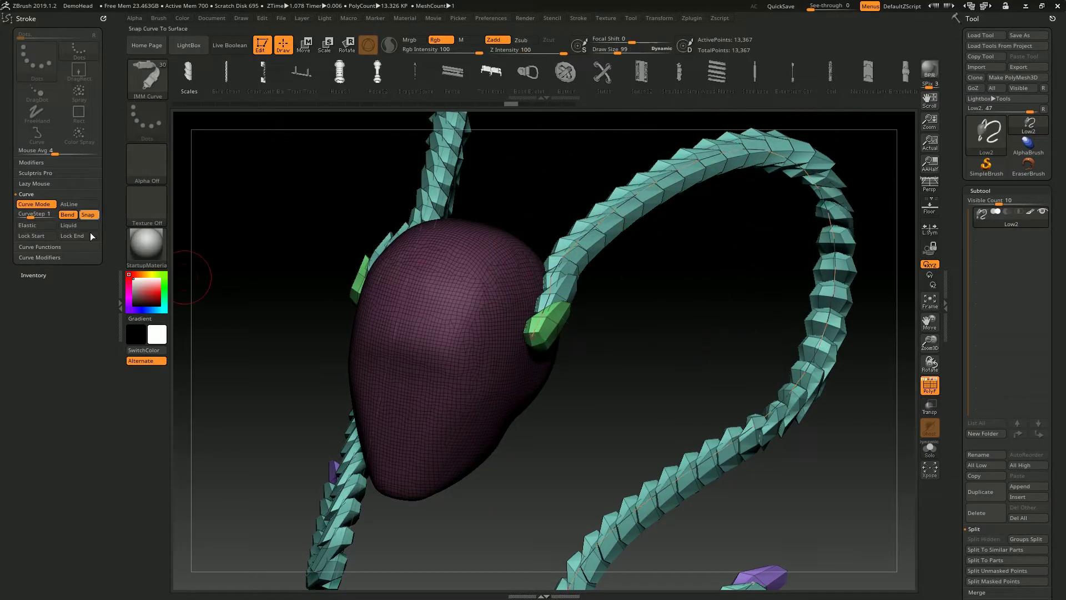
click(39, 247)
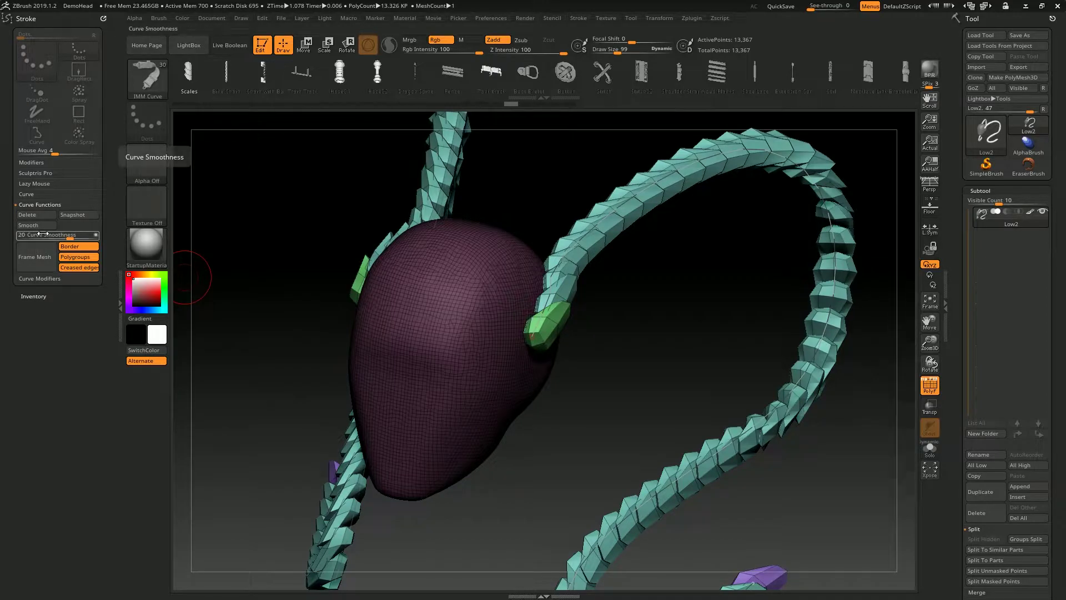
click(34, 214)
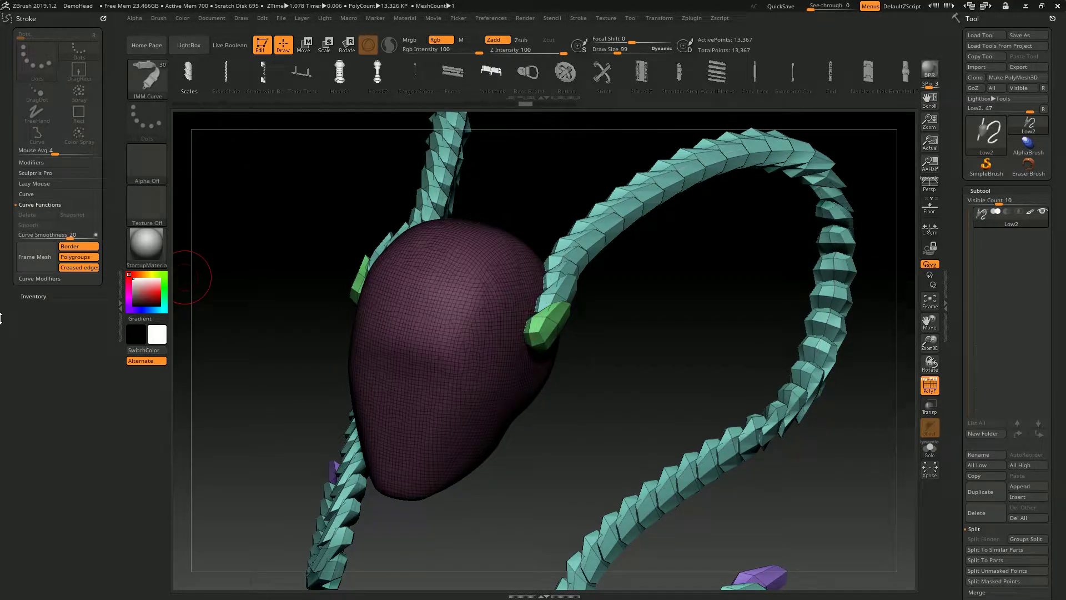
- Draw a new untapered hose curve around the head
click(71, 299)
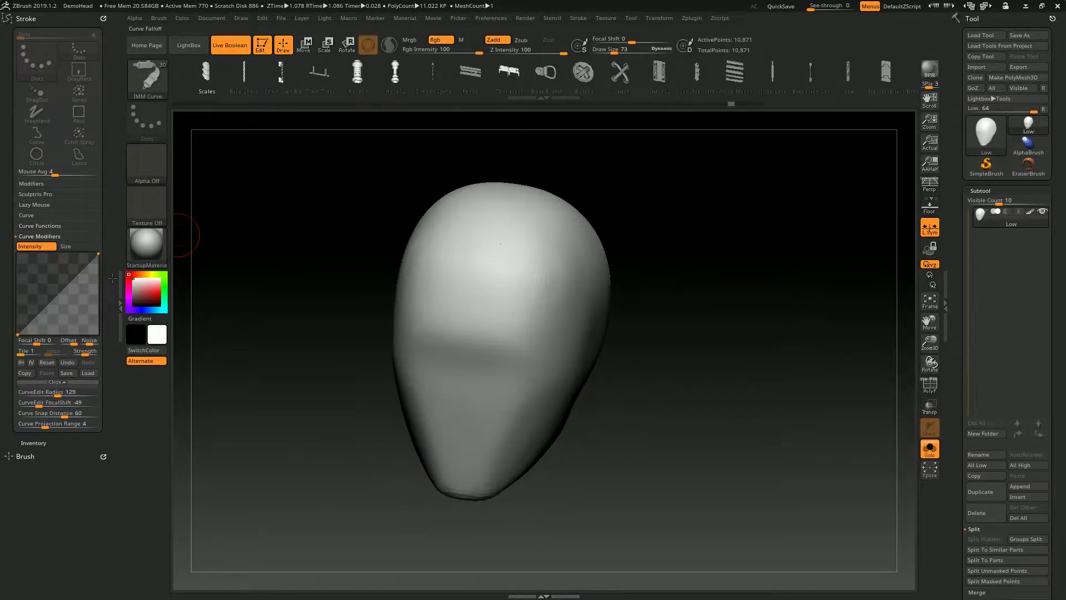
drag(300, 239, 319, 222)
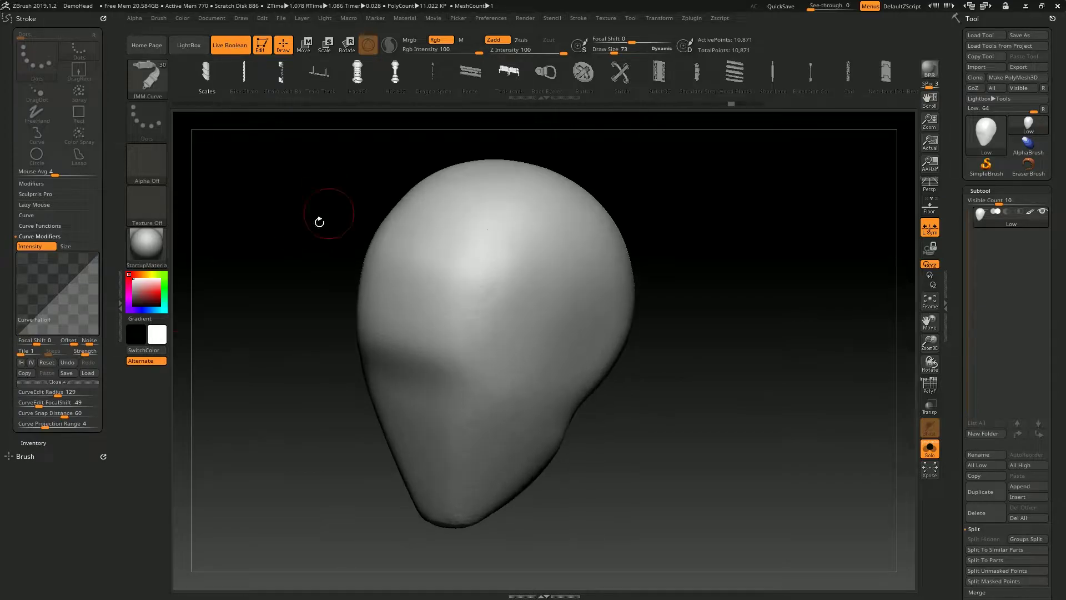
click(65, 384)
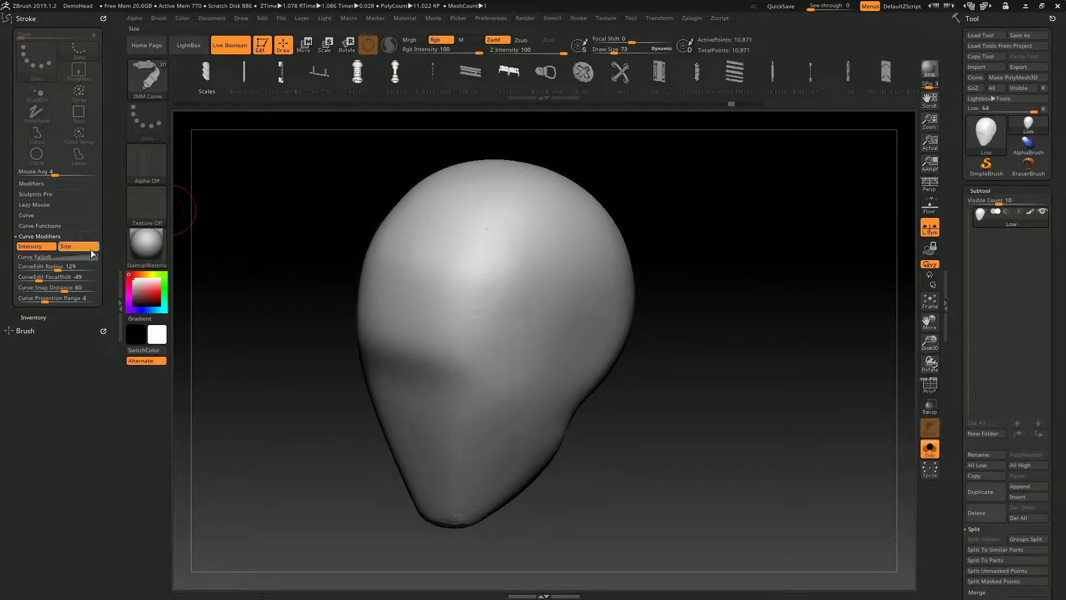
drag(222, 211, 255, 176)
drag(527, 222, 858, 294)
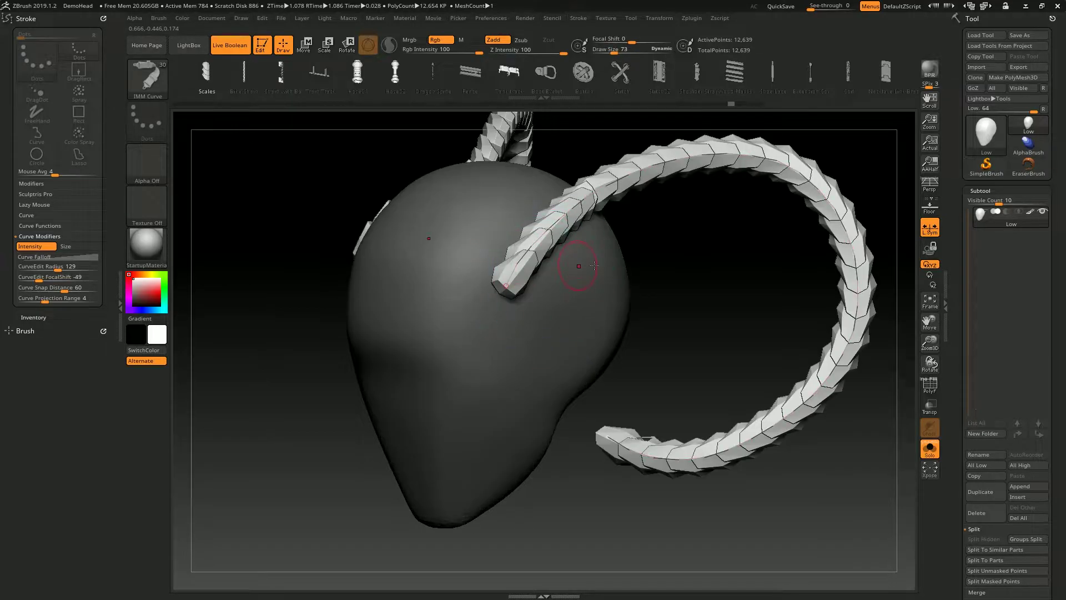
mouse_move(722, 289)
mouse_down()
mouse_move(740, 309)
mouse_move(489, 311)
mouse_up()
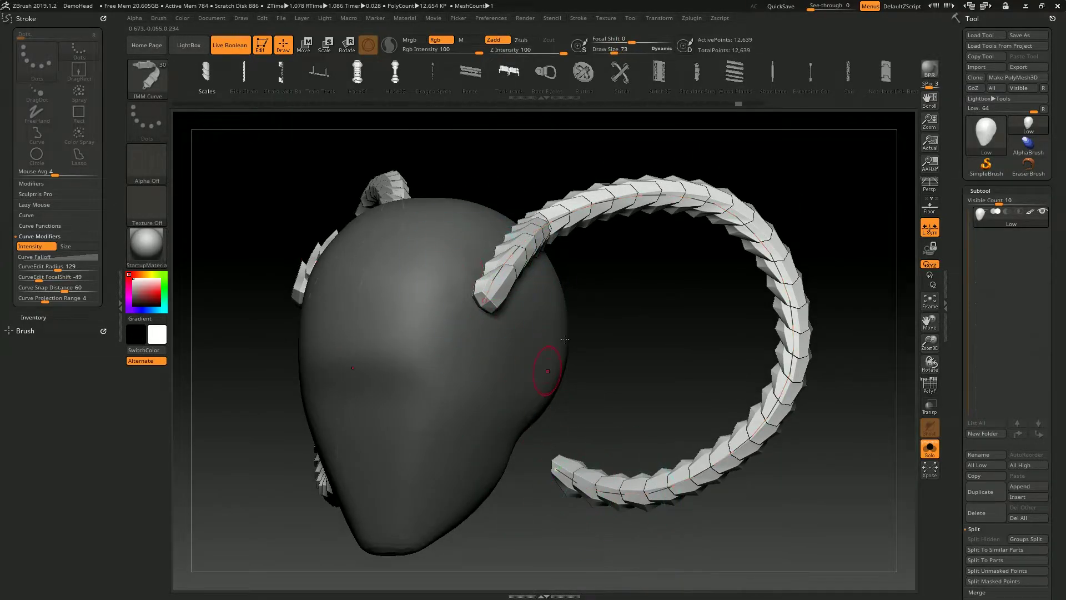
drag(611, 500, 591, 424)
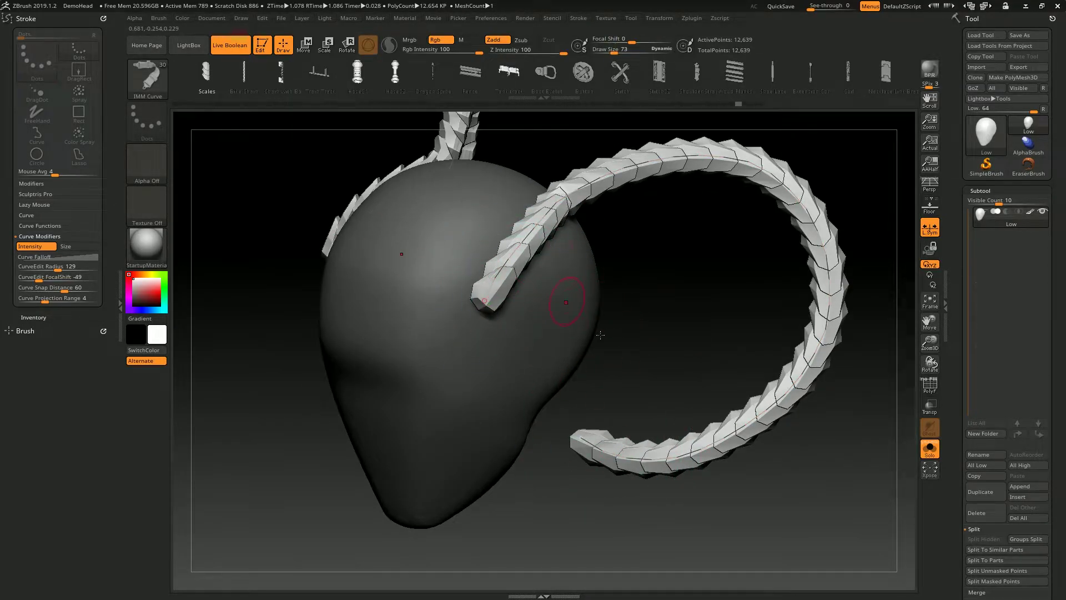
drag(659, 313, 674, 333)
- Enable the curve Size modifier and redraw the hose so it tapers toward the head
key(ctrl+z)
click(78, 247)
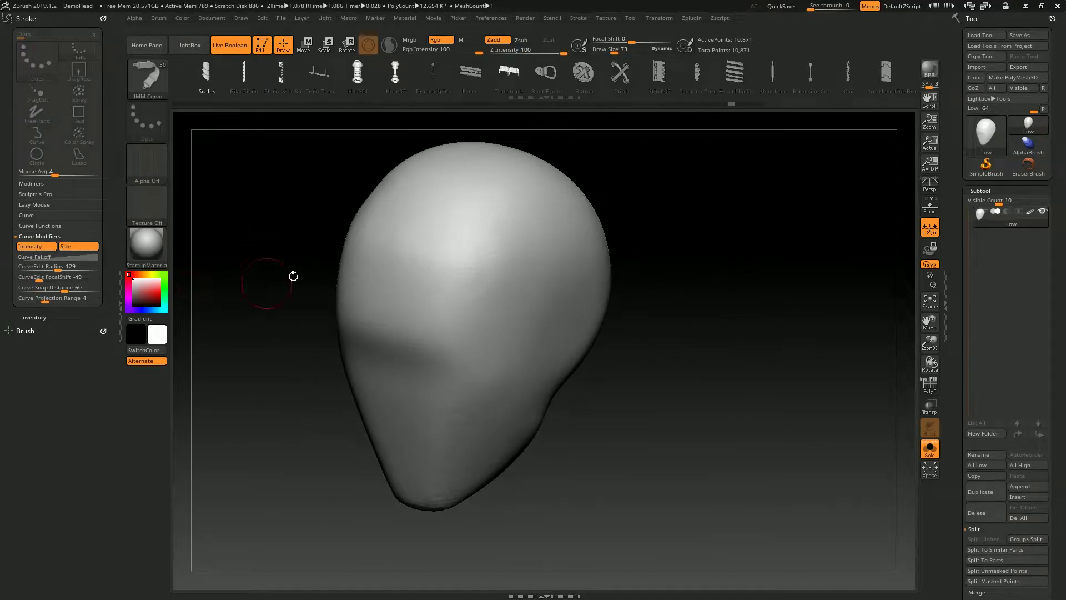
click(769, 172)
drag(572, 422, 445, 317)
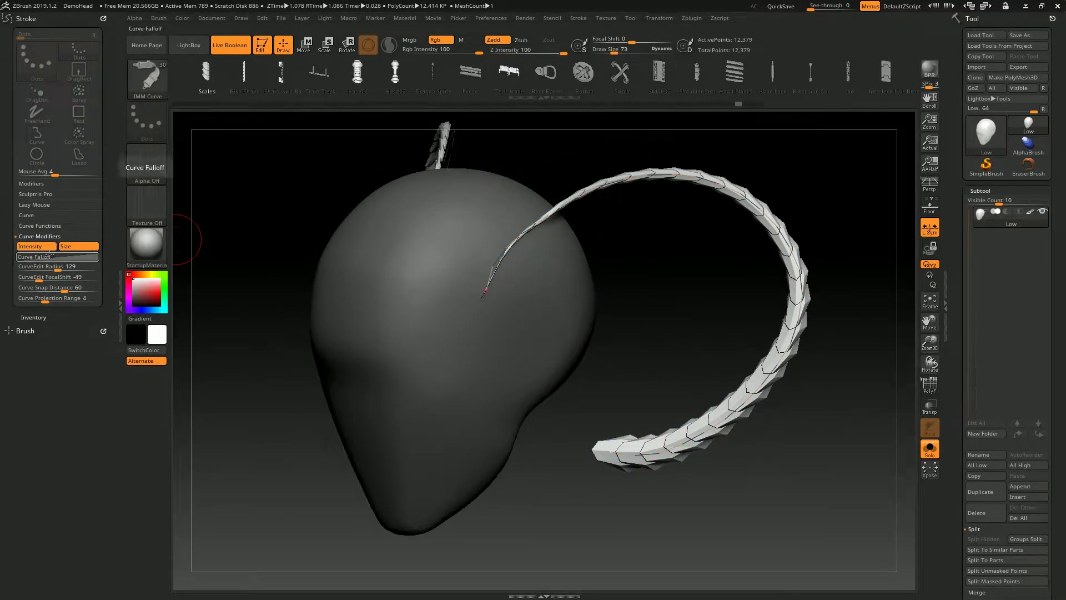
- Set the Curve Falloff to a straight diagonal ending at zero and reapply it to the tube
click(34, 257)
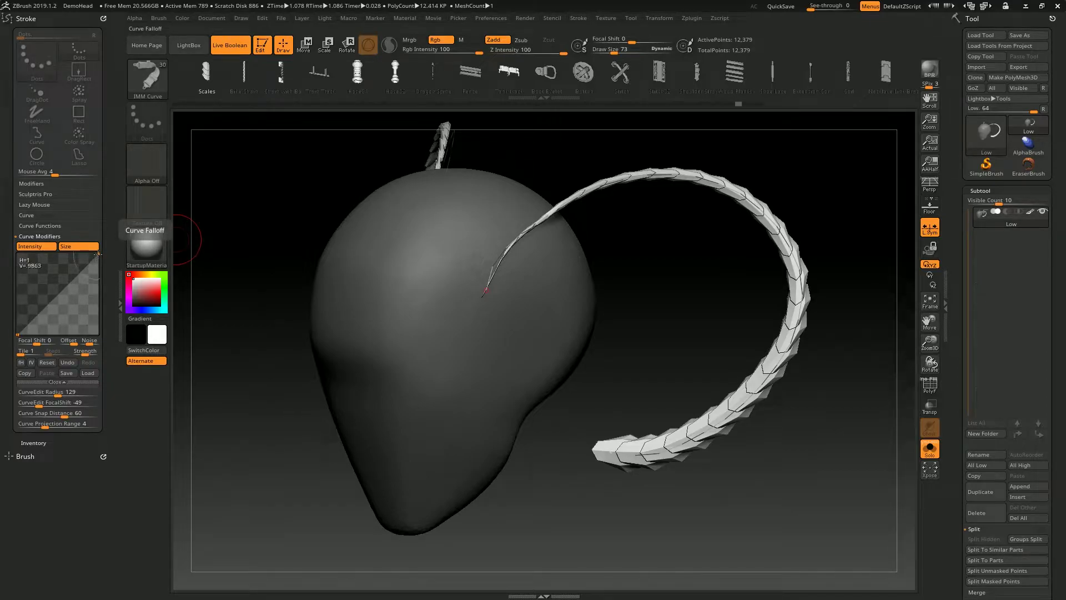
drag(99, 254, 93, 333)
drag(18, 332, 18, 254)
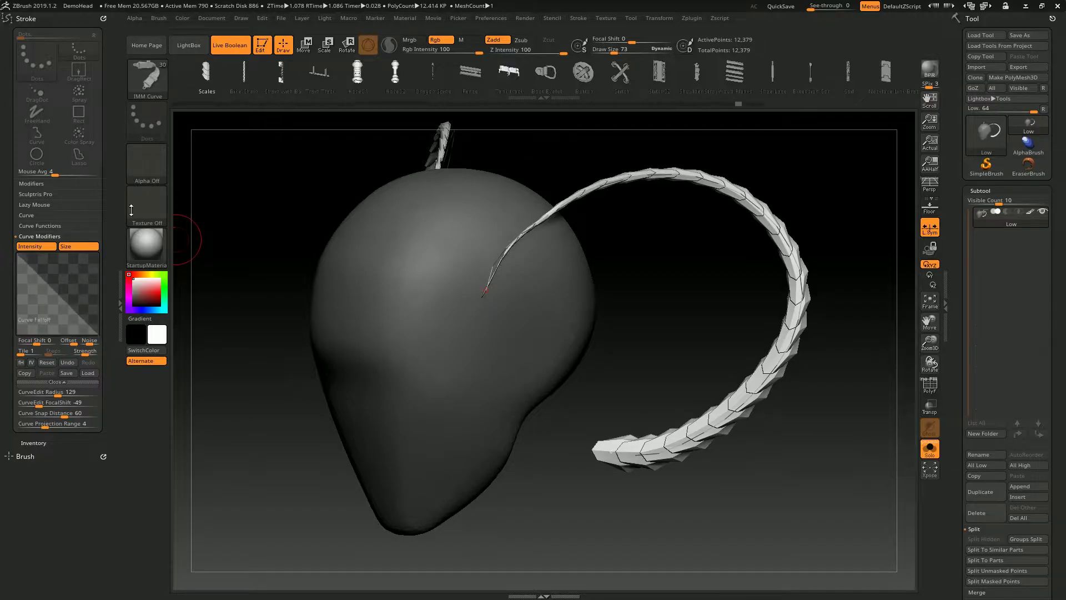
click(671, 176)
drag(628, 256, 536, 226)
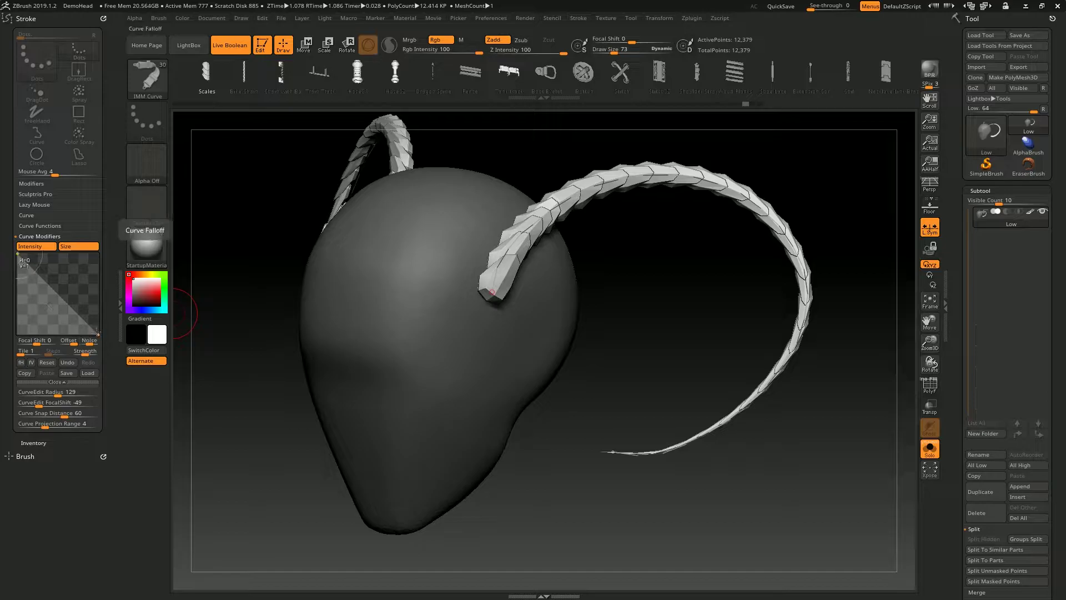
- Bulge, flatten and dip the falloff curve, reapplying it to rebuild both tubes
drag(68, 291, 83, 286)
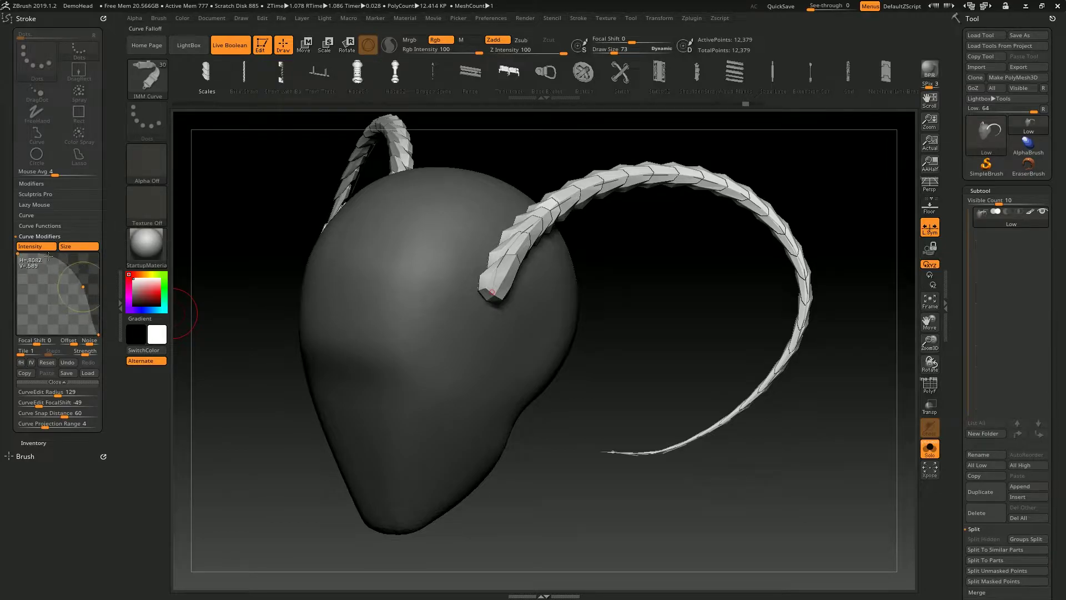
drag(88, 288, 91, 288)
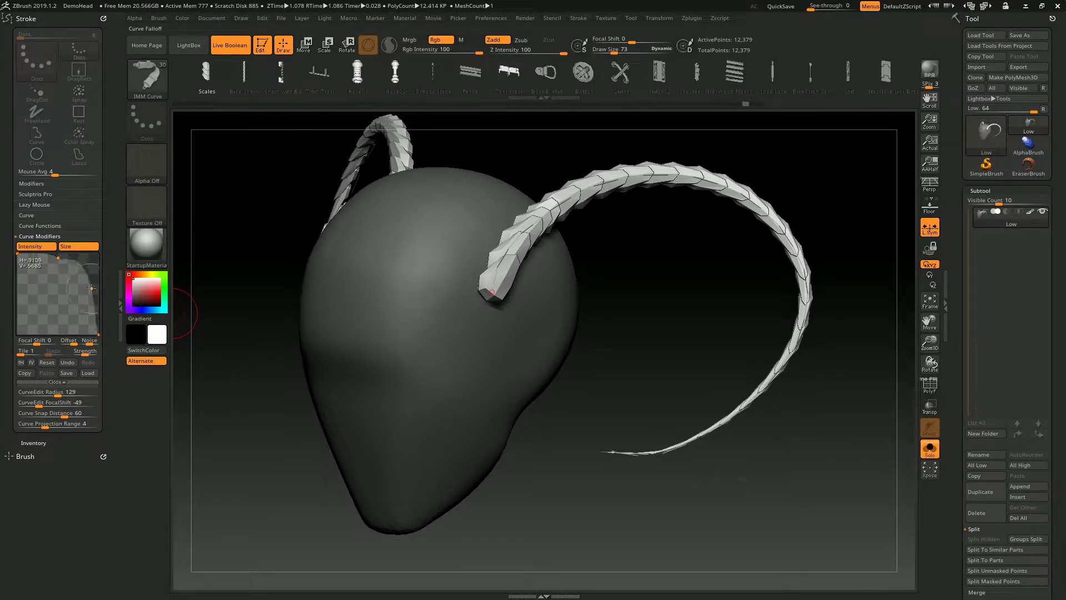
click(572, 156)
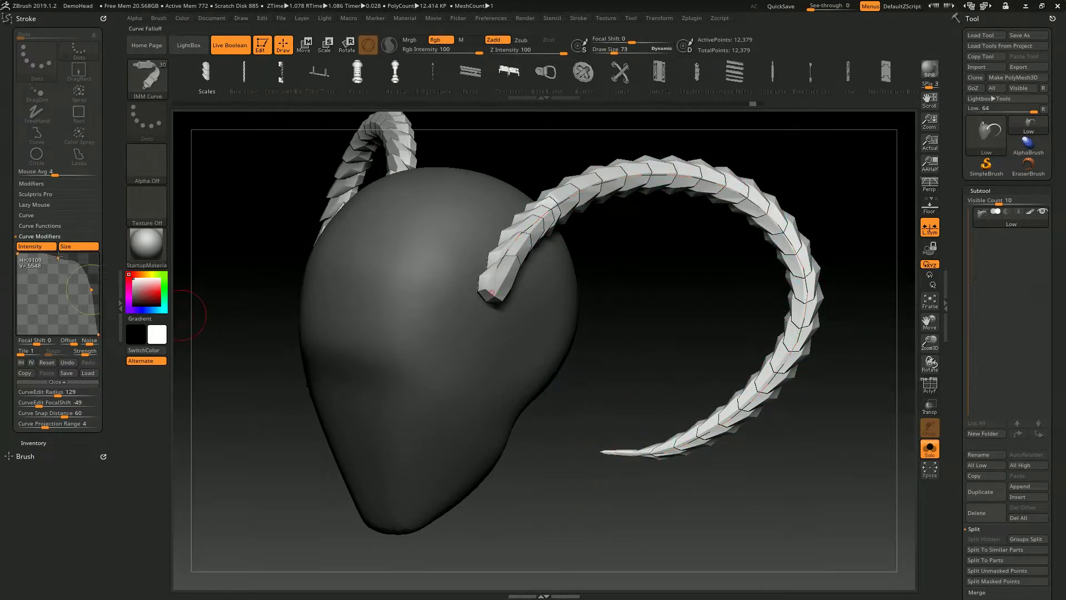
mouse_move(38, 257)
mouse_down()
mouse_move(38, 318)
mouse_move(88, 290)
mouse_up()
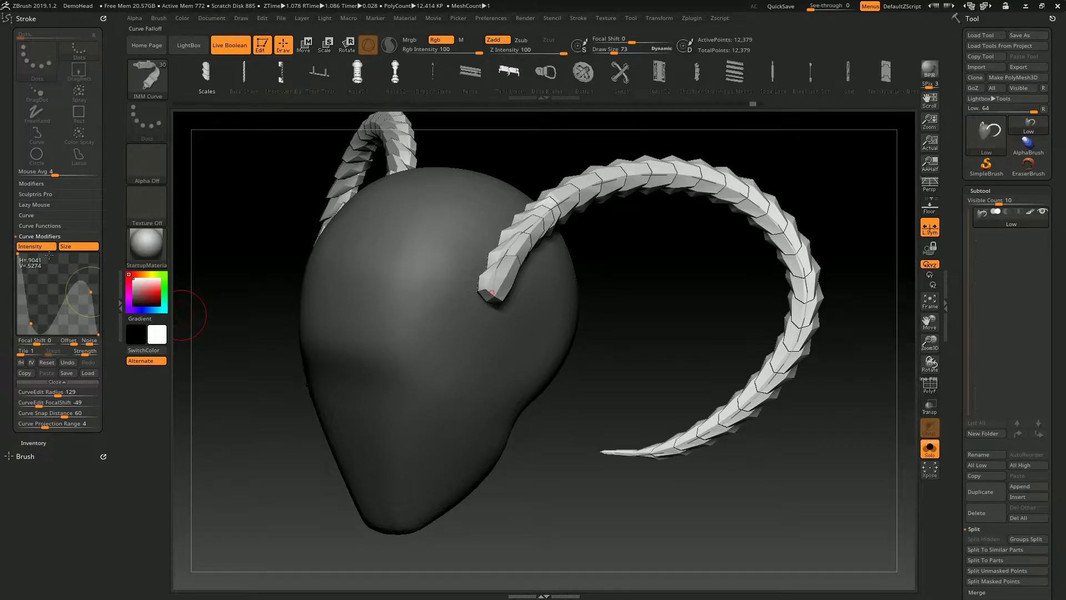
click(570, 178)
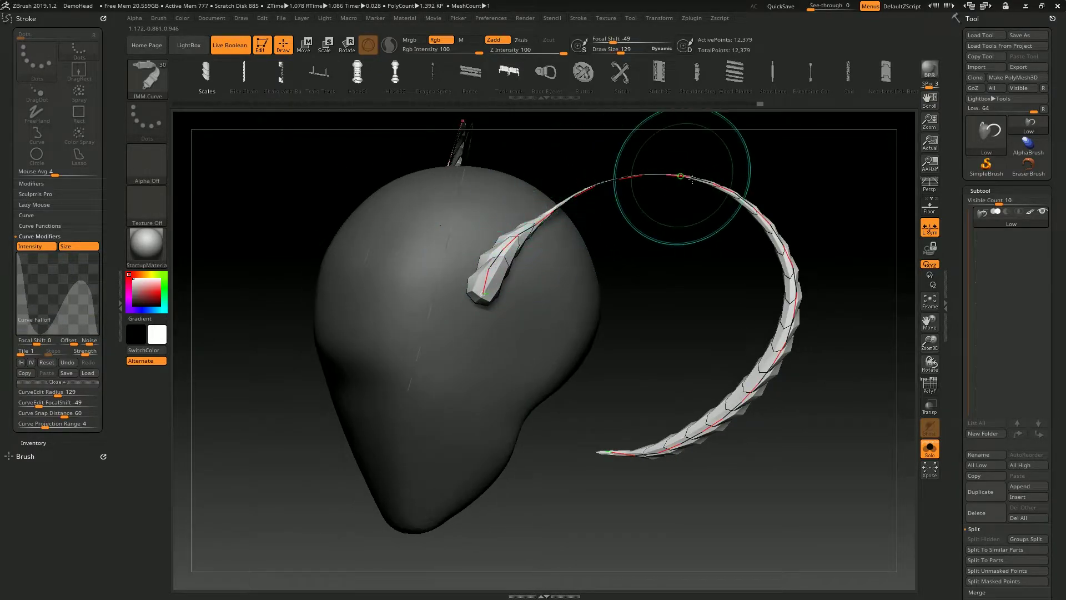
- Reshape the falloff into a high plateau with a thin tail and regenerate the tubes
drag(47, 319, 84, 290)
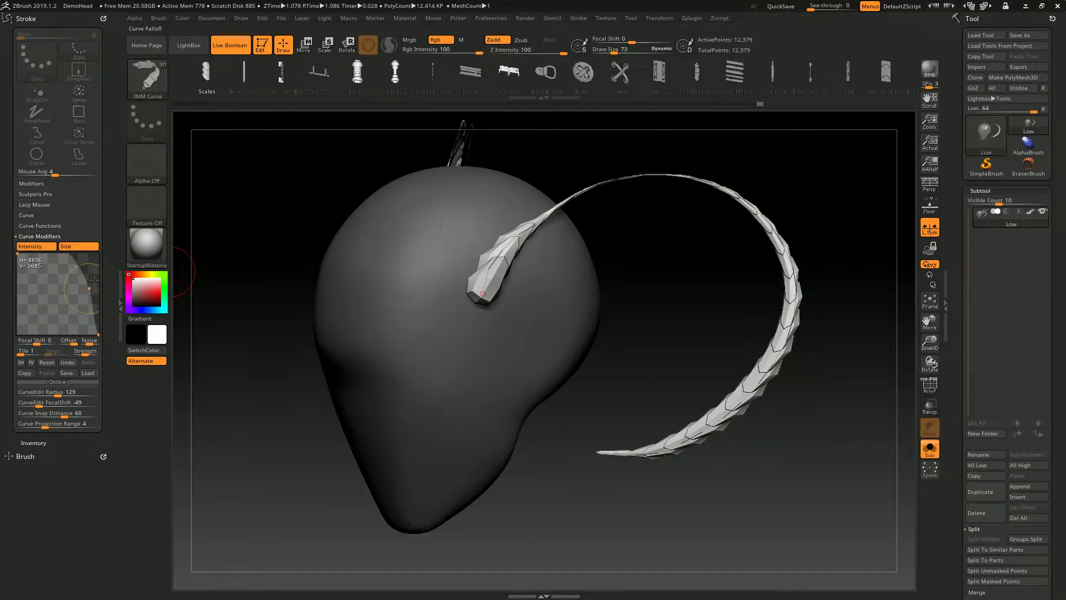
drag(86, 295, 60, 302)
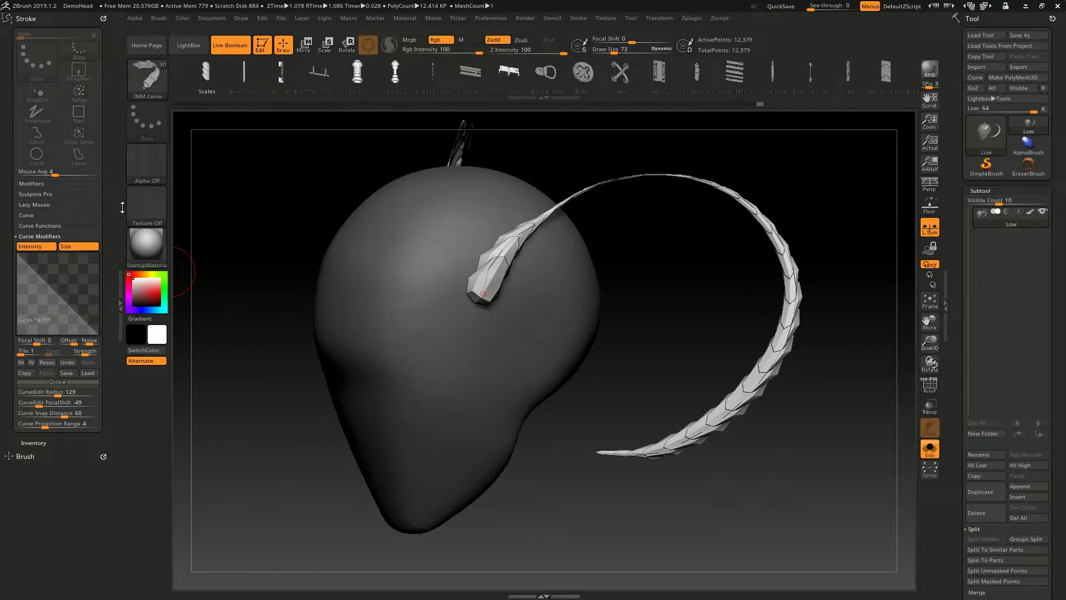
drag(60, 289, 99, 267)
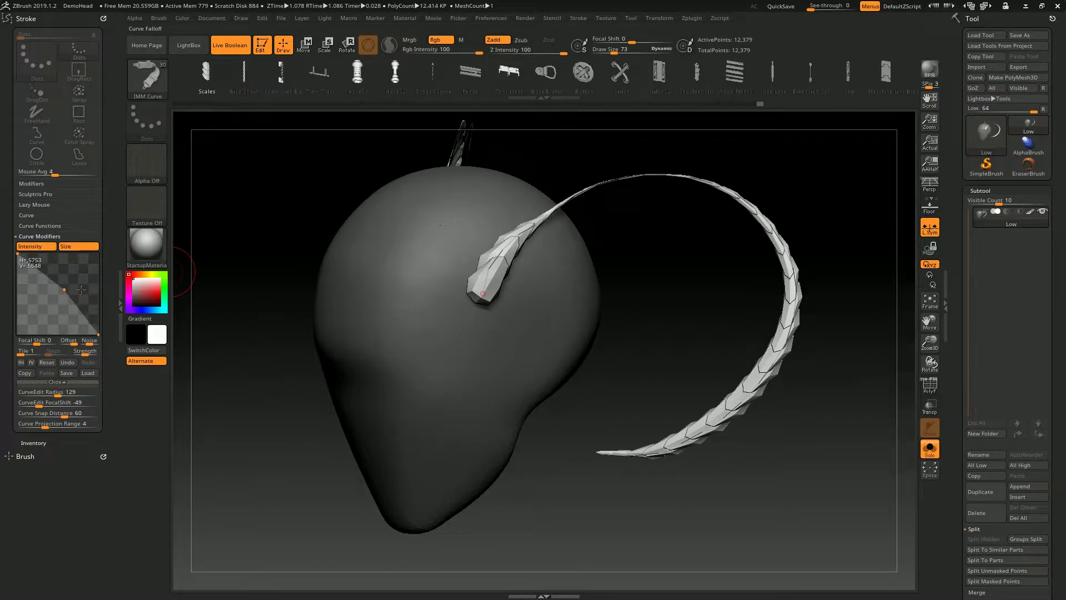
drag(66, 292, 85, 276)
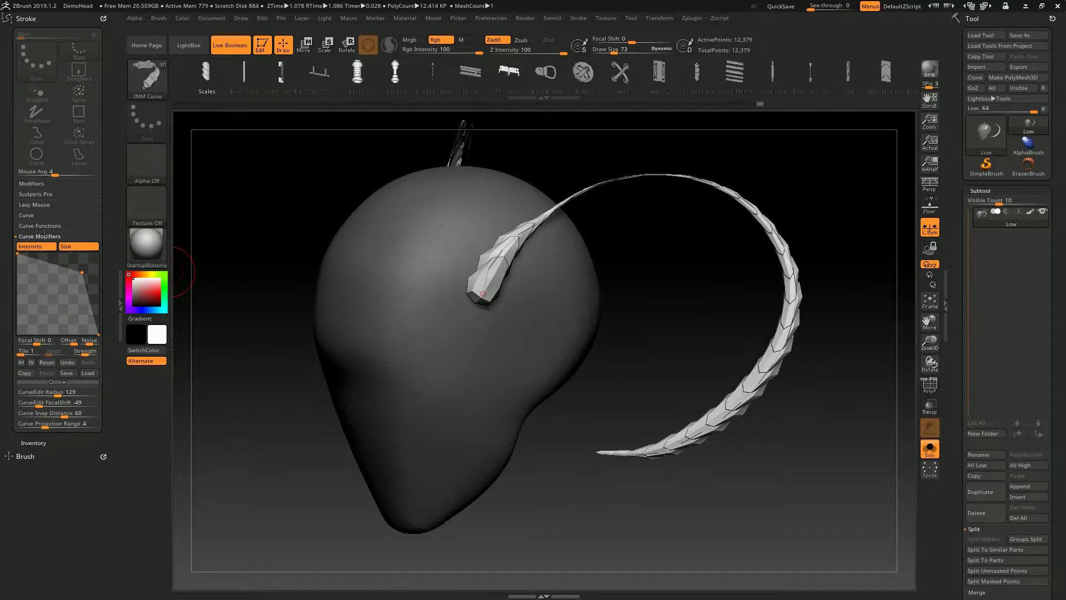
drag(49, 260, 54, 266)
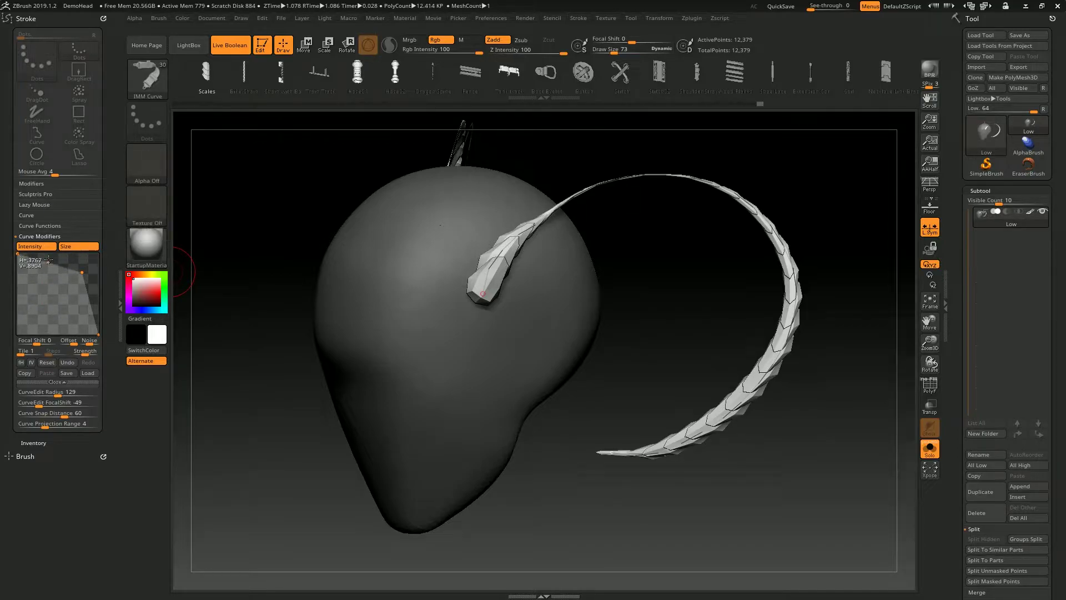
drag(47, 270, 72, 280)
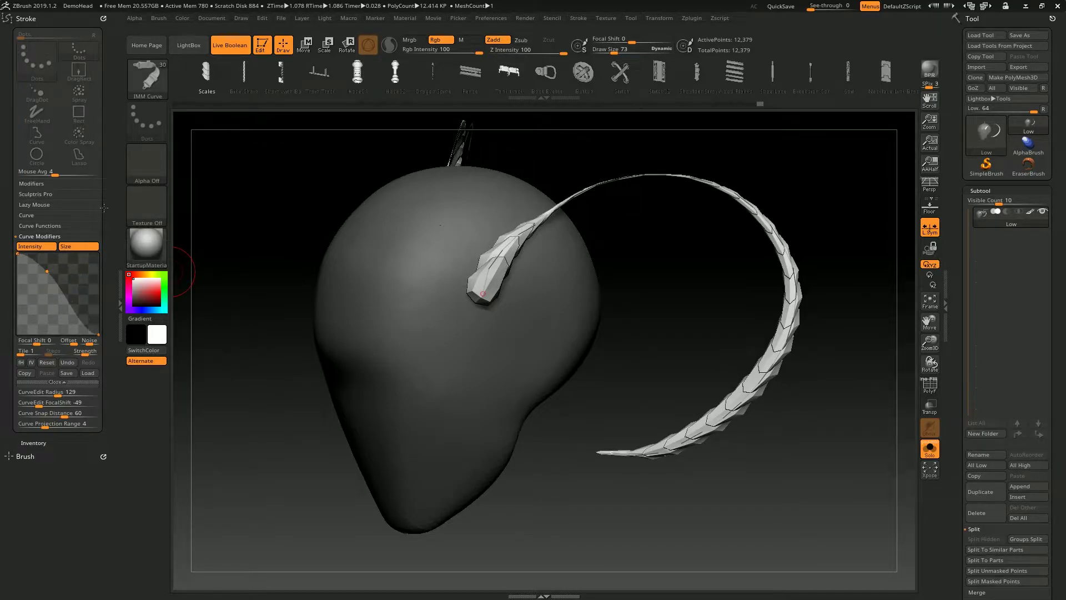
click(622, 179)
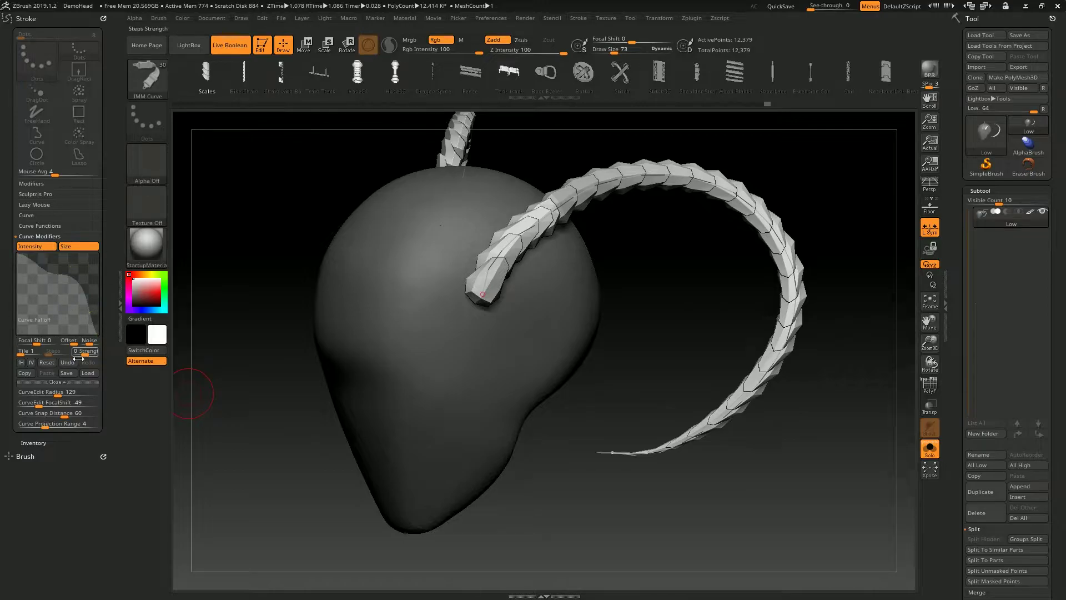
mouse_move(509, 131)
mouse_down()
mouse_move(561, 114)
mouse_move(511, 127)
mouse_up()
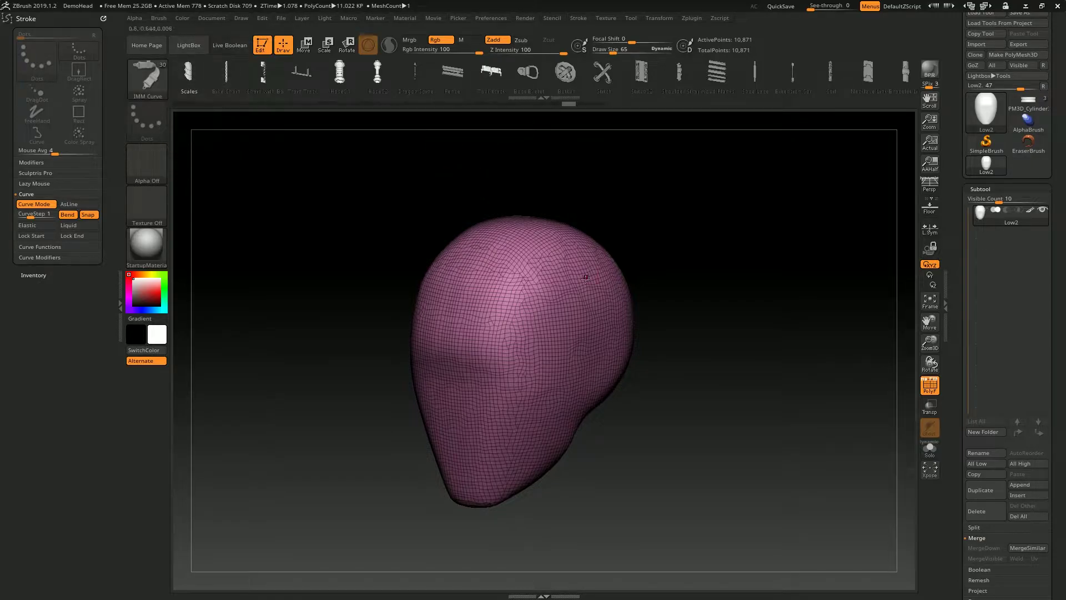
- Draw a looping test chain curve around the head, then turn Curve Mode off
mouse_move(652, 192)
mouse_down()
mouse_move(793, 129)
mouse_move(751, 141)
mouse_move(712, 240)
mouse_up()
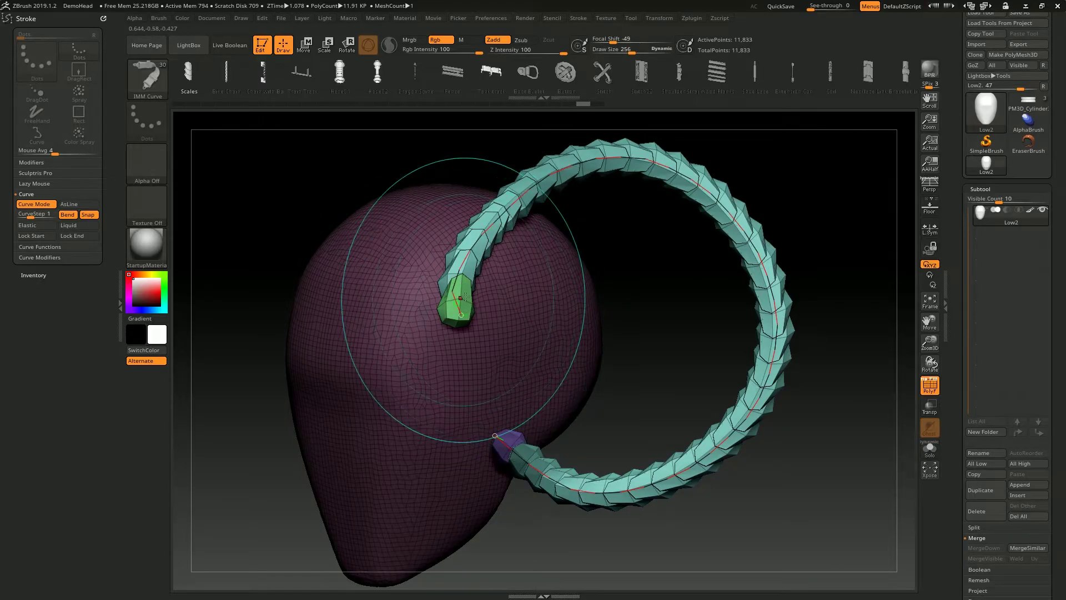
mouse_move(647, 340)
mouse_down()
mouse_move(647, 233)
mouse_move(596, 318)
mouse_up()
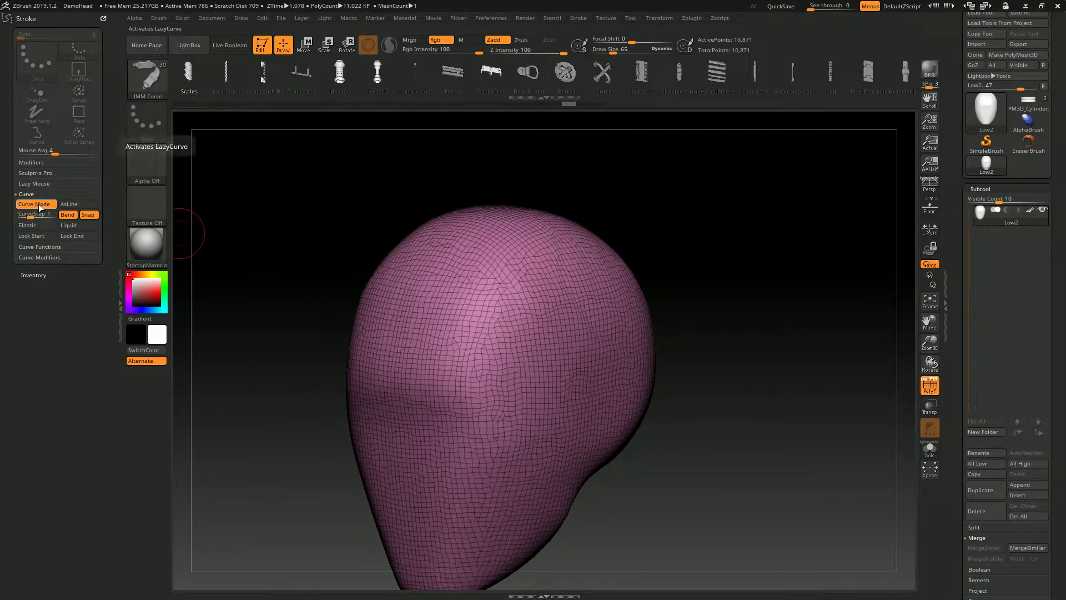
click(30, 205)
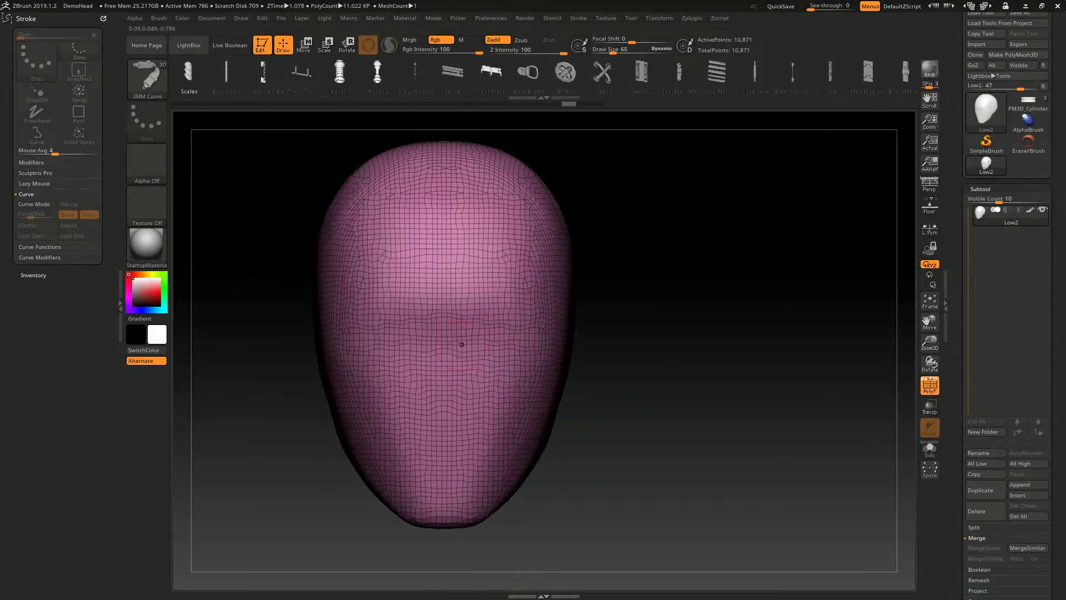
- Draw hose pieces down the face, then undo them
drag(452, 222, 465, 464)
mouse_move(556, 472)
mouse_down()
mouse_move(418, 259)
mouse_move(712, 243)
mouse_move(547, 310)
mouse_up()
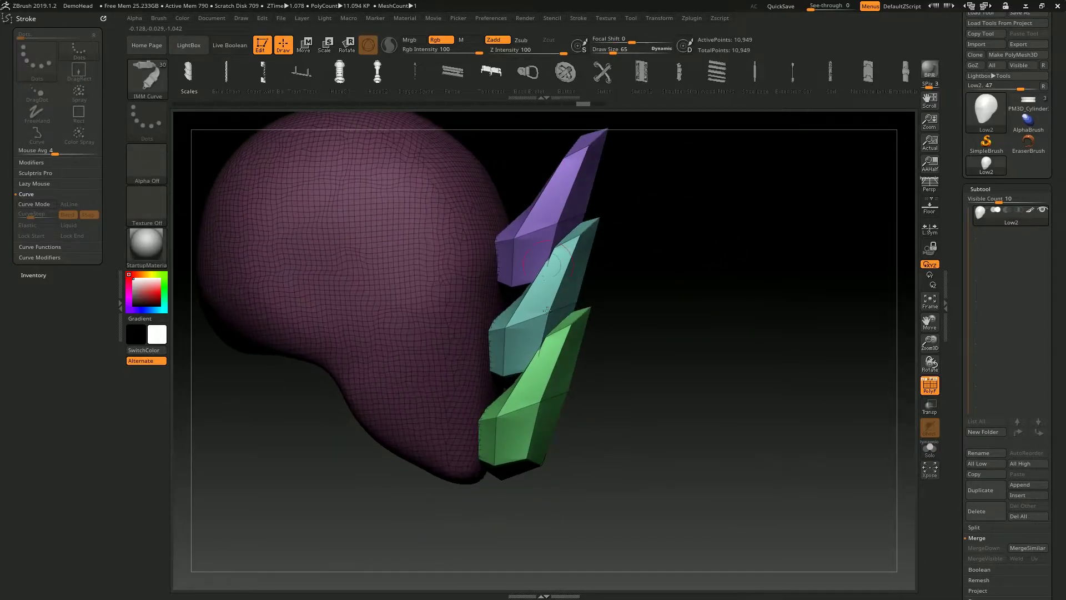
drag(715, 285, 536, 299)
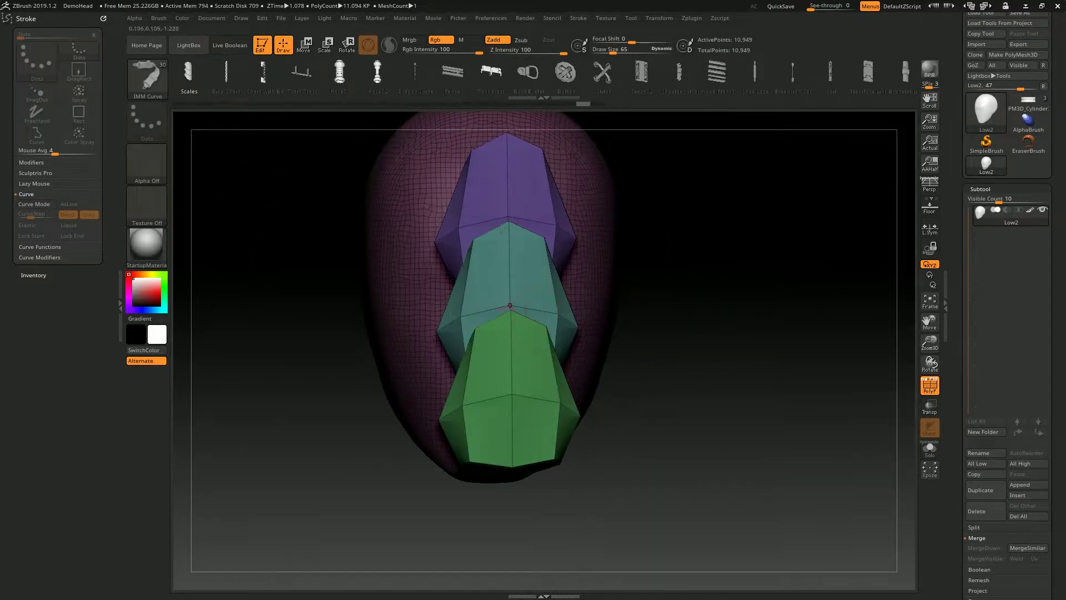
key(ctrl+z)
mouse_move(699, 225)
mouse_down()
mouse_move(737, 230)
mouse_move(763, 308)
mouse_move(723, 269)
mouse_up()
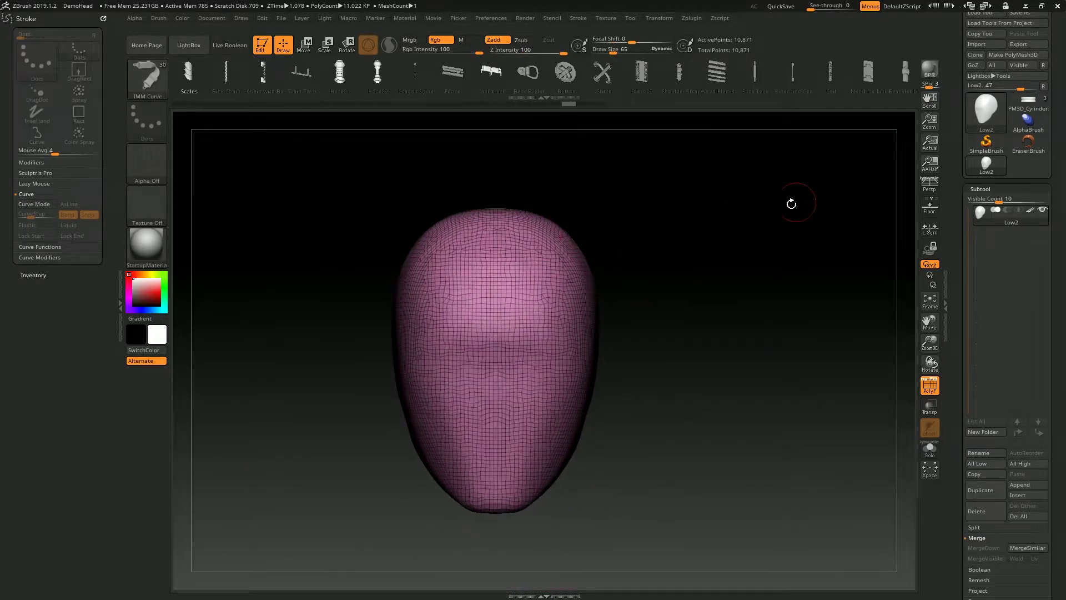
drag(791, 204, 845, 192)
- Switch to the PM3D_Cylinder3D tool and isolate its top part, PM3D_Cylinder3D_4
click(1028, 103)
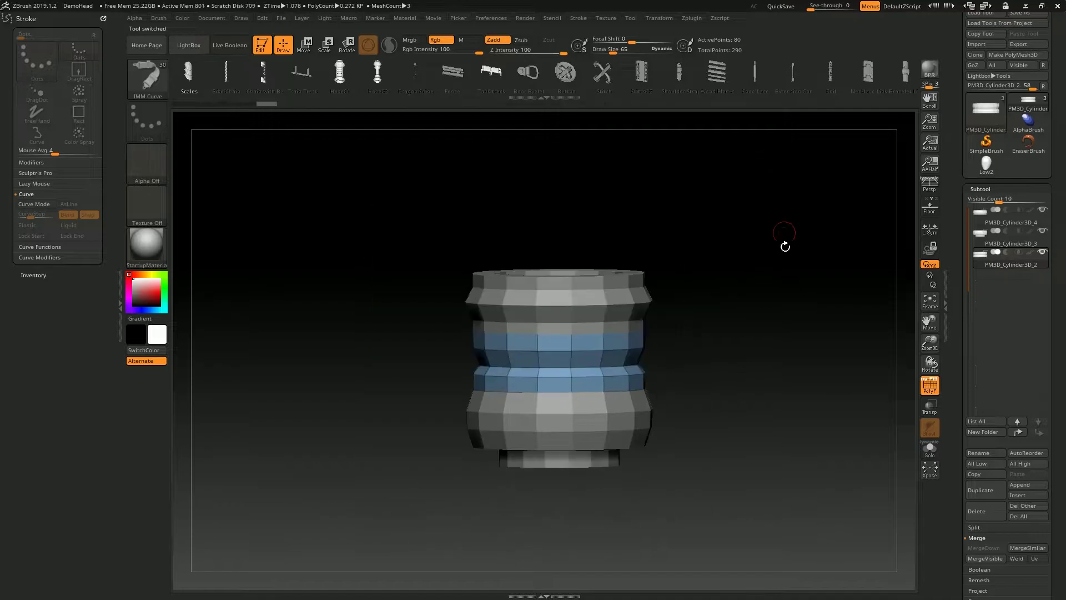
mouse_move(784, 246)
mouse_down()
mouse_move(752, 191)
mouse_move(624, 176)
mouse_move(602, 299)
mouse_up()
alt+click(607, 223)
key(ctrl+shift+f)
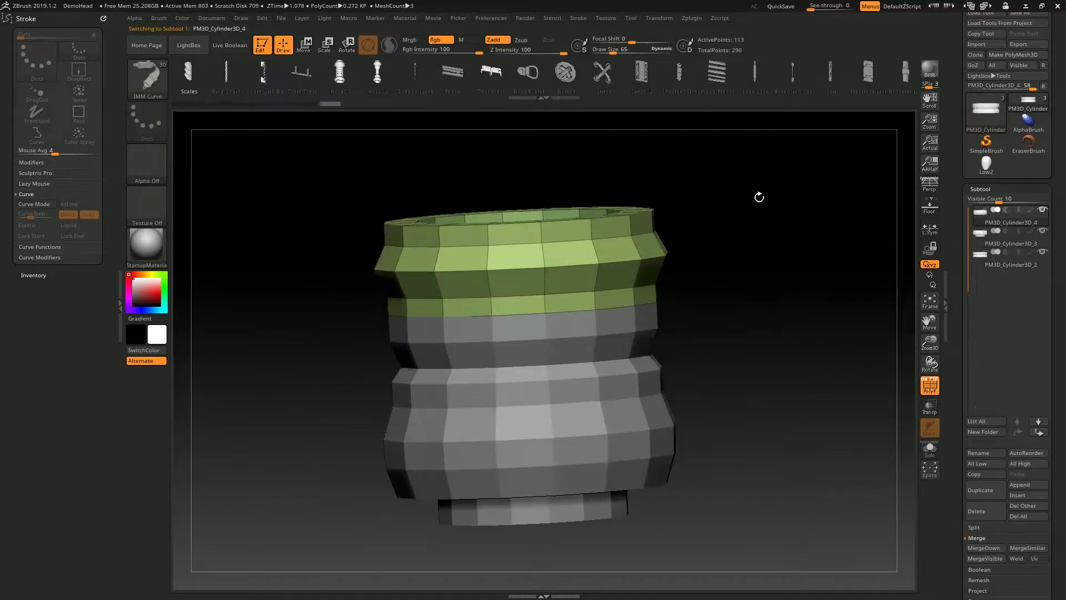
mouse_move(712, 243)
mouse_down()
mouse_move(783, 219)
mouse_move(752, 309)
mouse_move(764, 252)
mouse_move(590, 233)
mouse_up()
- View the green top ring from above, then show all cylinder parts again
alt+click(590, 232)
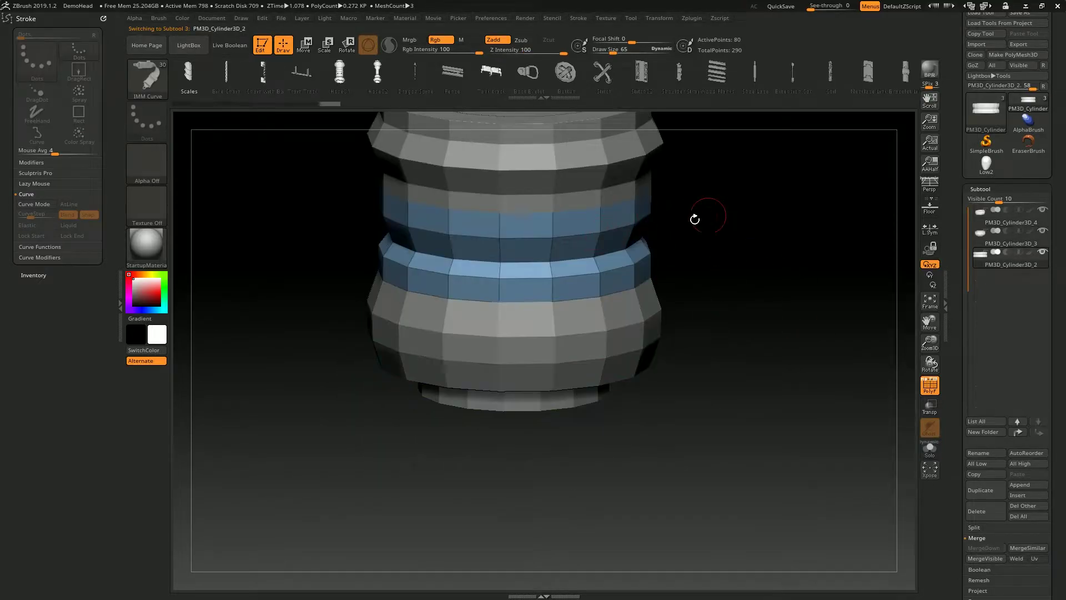
mouse_move(695, 217)
mouse_down()
mouse_move(757, 197)
mouse_move(572, 288)
mouse_move(727, 234)
mouse_up()
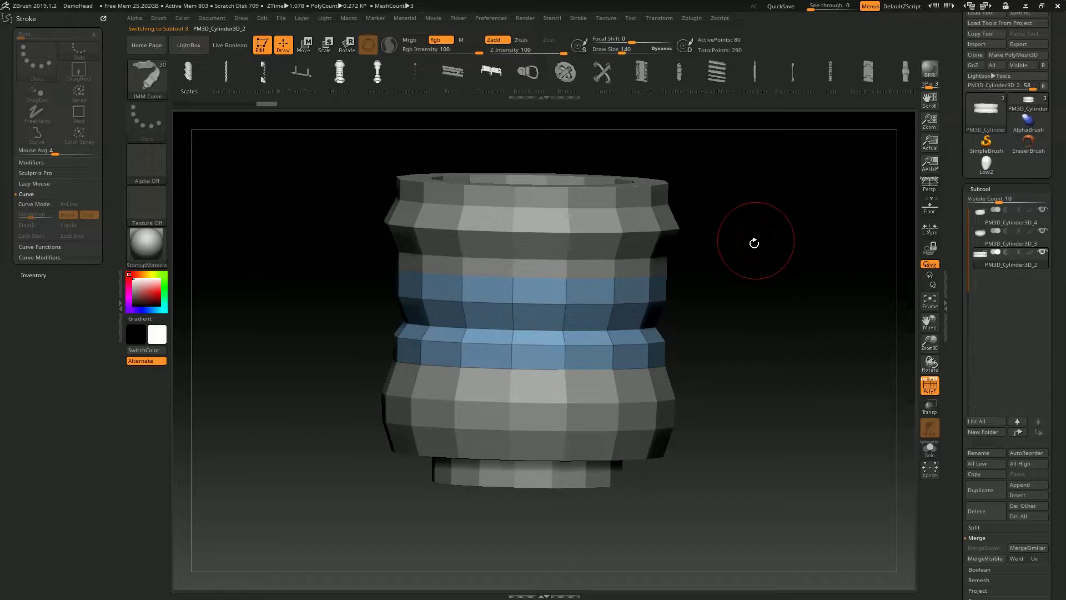
alt+click(623, 221)
key(ctrl+shift+f)
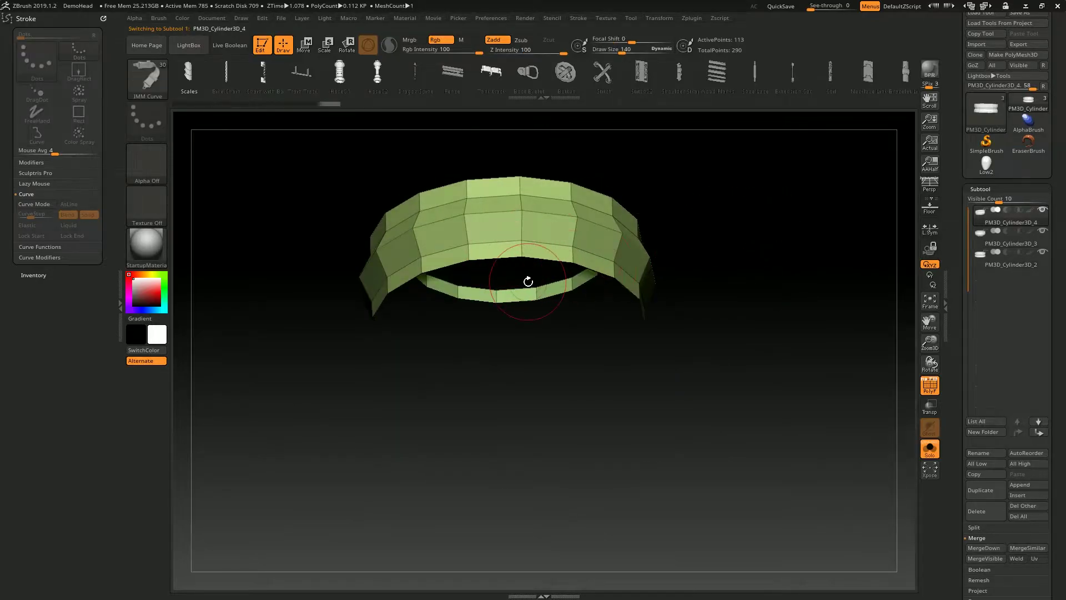
mouse_move(528, 280)
mouse_down()
mouse_move(719, 160)
mouse_move(471, 250)
mouse_move(481, 300)
mouse_move(558, 251)
mouse_move(561, 289)
mouse_move(555, 234)
mouse_move(756, 258)
mouse_up()
key(ctrl+shift+f)
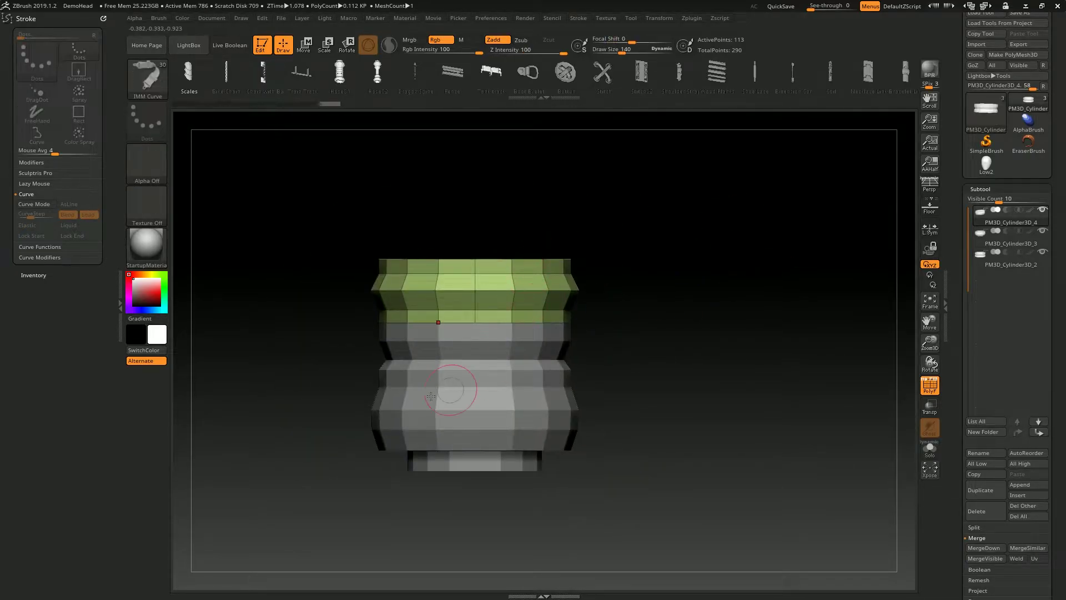
- Isolate the banded PM3D_Cylinder3D_2 part, restore the full stack, and scroll down to Merge
alt+click(551, 351)
mouse_move(589, 366)
alt+mouse_down()
mouse_move(615, 420)
mouse_move(594, 317)
alt+mouse_up()
ctrl+shift+click(555, 350)
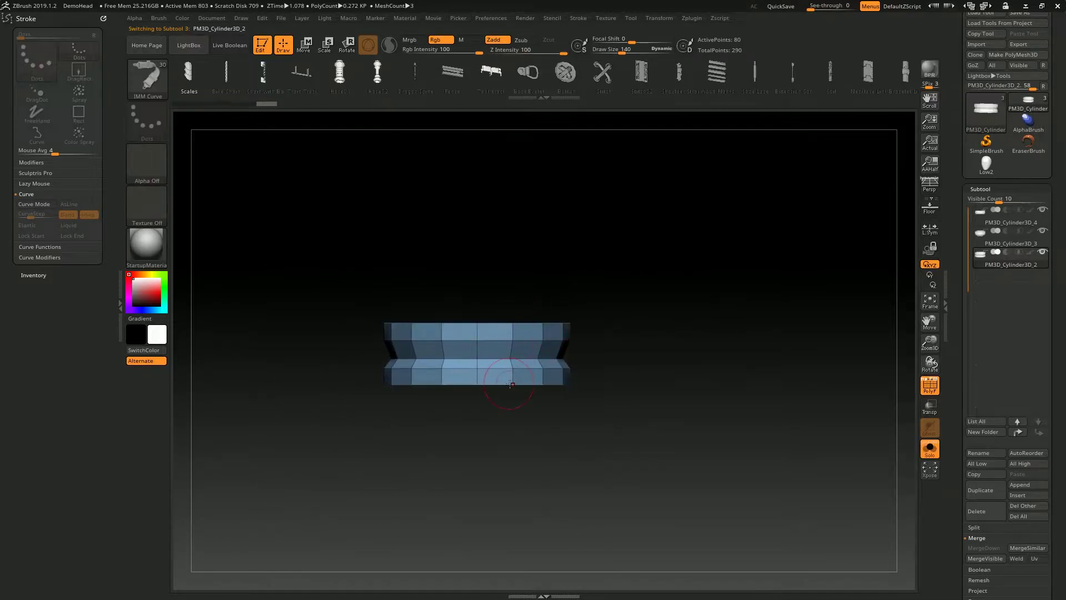
ctrl+shift+click(589, 328)
drag(706, 292, 674, 274)
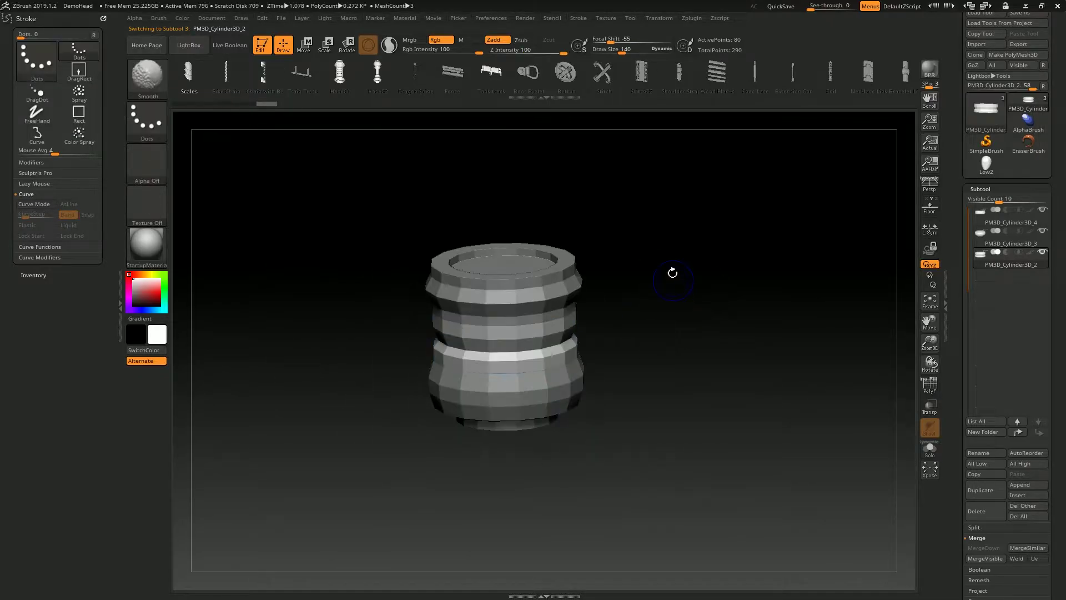
shift+drag(661, 309, 755, 269)
drag(866, 244, 813, 270)
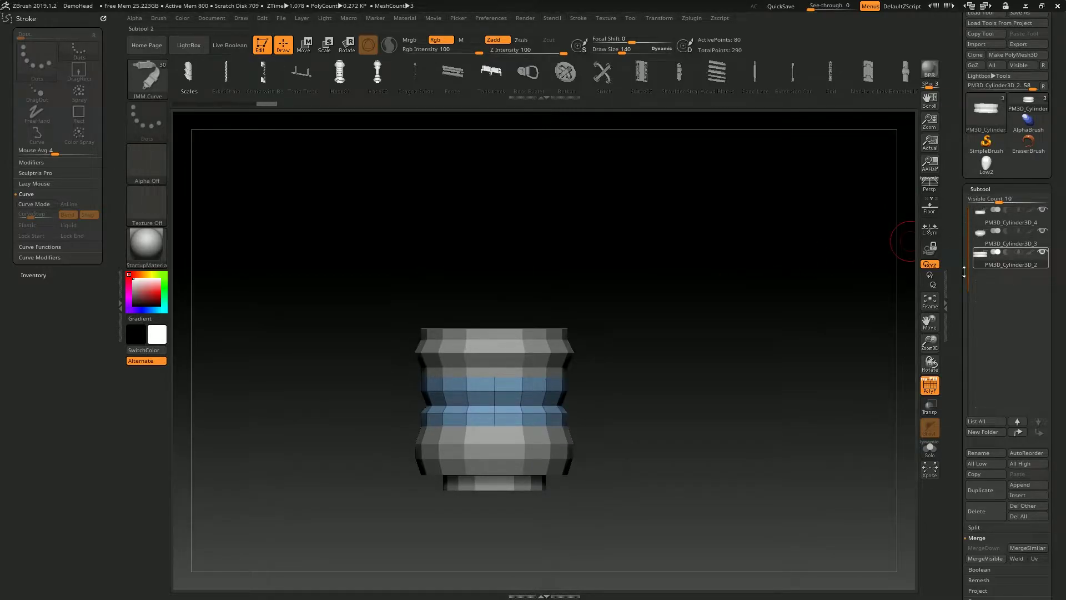
scroll(1043, 378, down, 3)
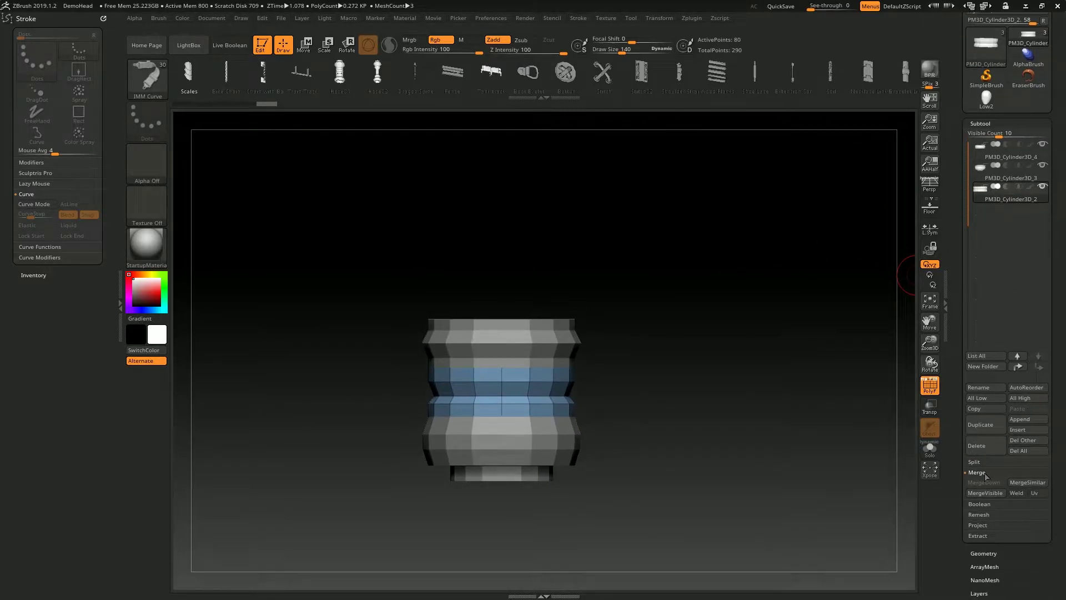
- Merge the visible cylinders into one Merged_PM3D_Cylinder3D tool and select it
click(985, 493)
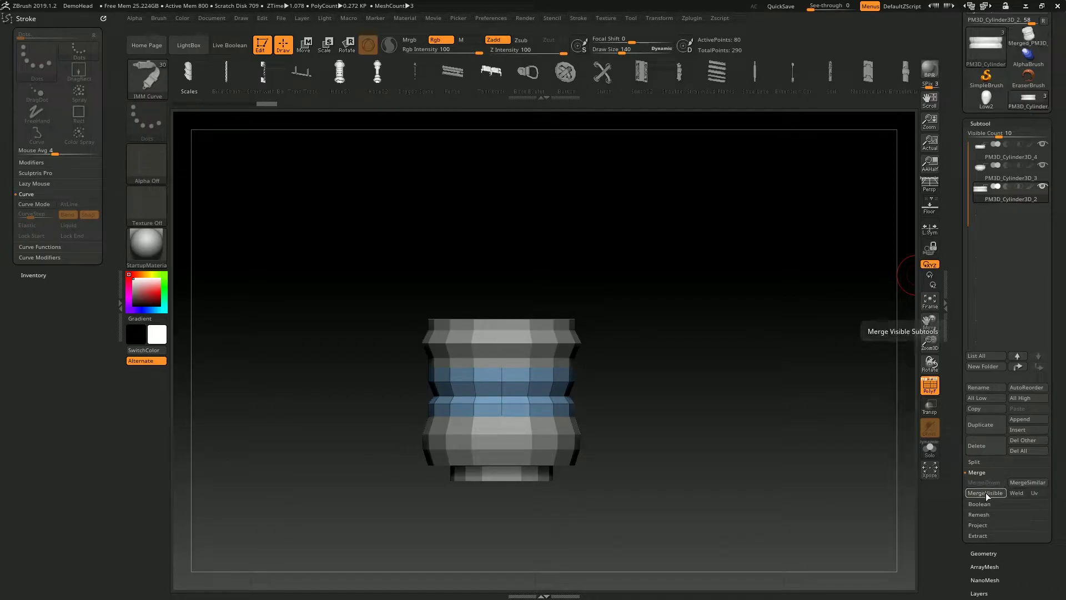
click(1028, 35)
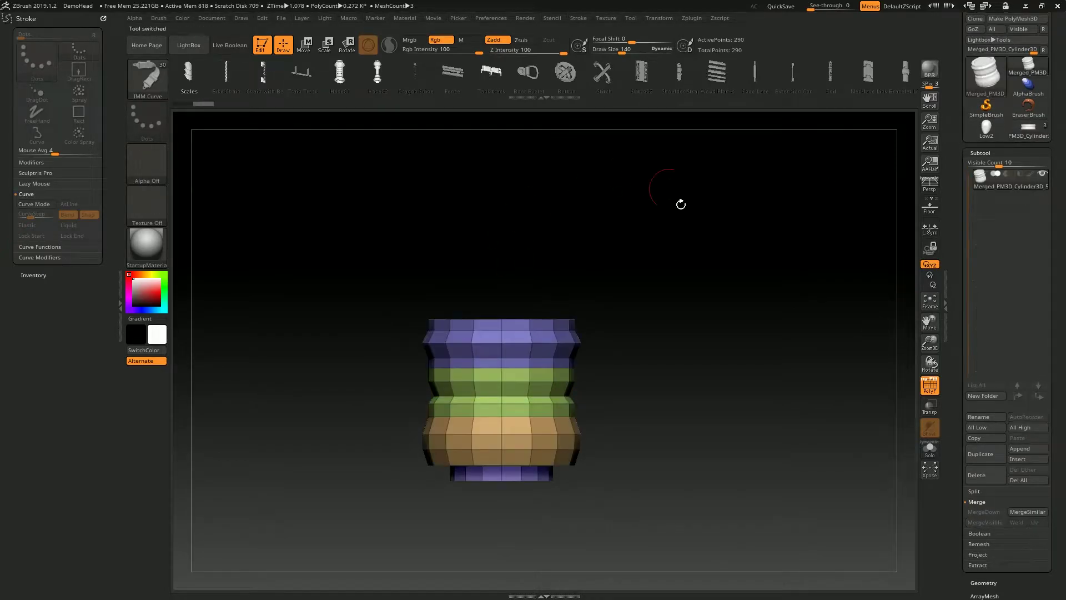
drag(682, 203, 619, 371)
mouse_move(708, 357)
mouse_down()
mouse_move(638, 274)
mouse_move(750, 338)
mouse_move(684, 242)
mouse_move(591, 287)
mouse_up()
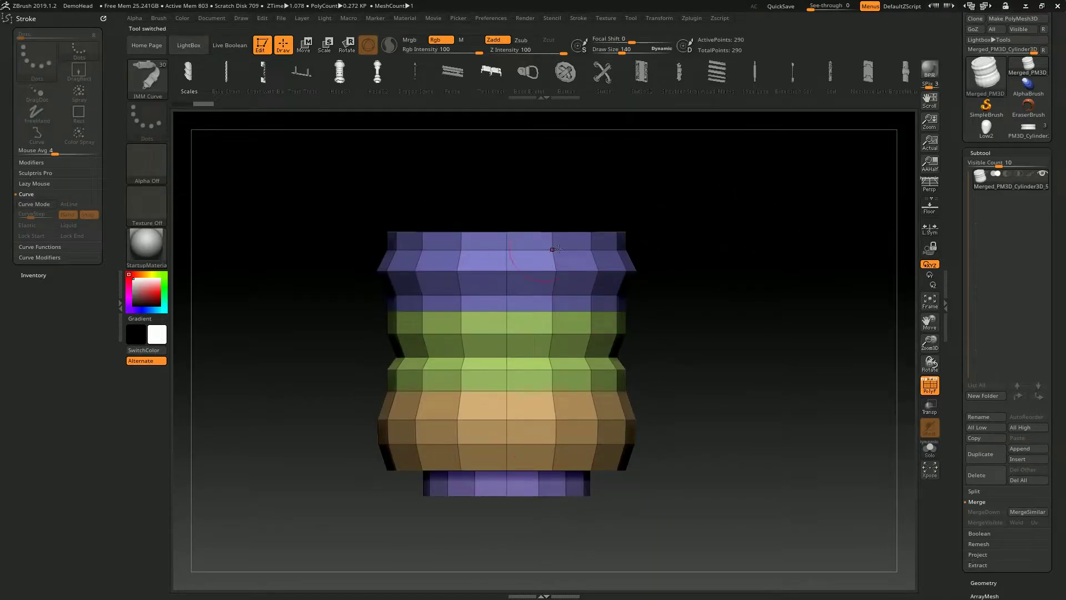
- Check the merged mesh's end caps, then start an InsertMesh brush from it
mouse_move(533, 464)
mouse_down()
mouse_move(766, 266)
mouse_move(523, 435)
mouse_up()
mouse_move(566, 208)
mouse_down()
mouse_move(726, 298)
mouse_move(705, 250)
mouse_move(711, 171)
mouse_move(502, 341)
mouse_up()
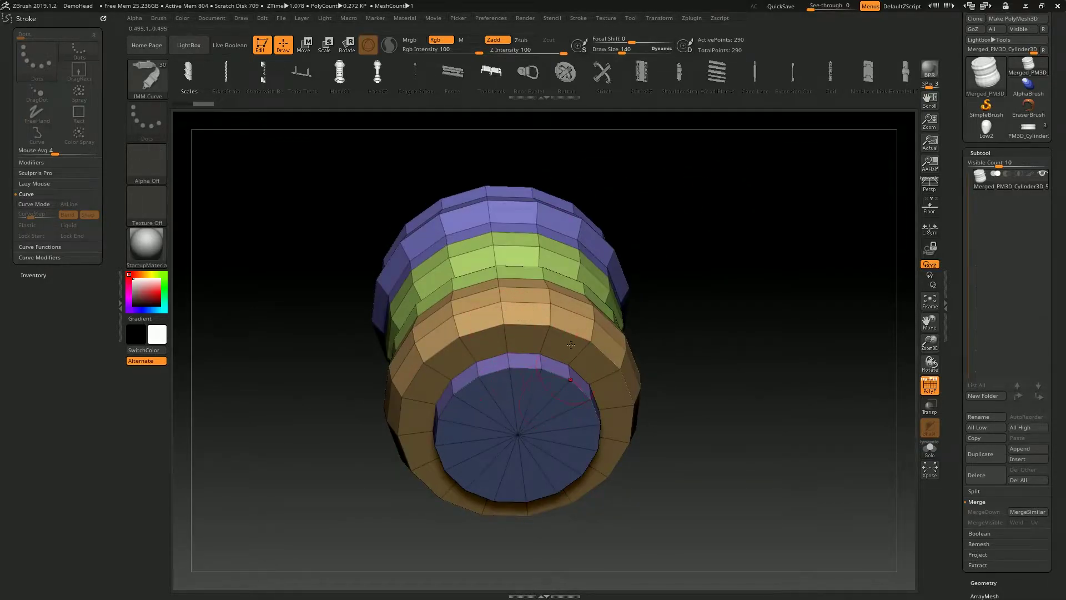
drag(571, 345, 657, 376)
shift+drag(778, 333, 192, 146)
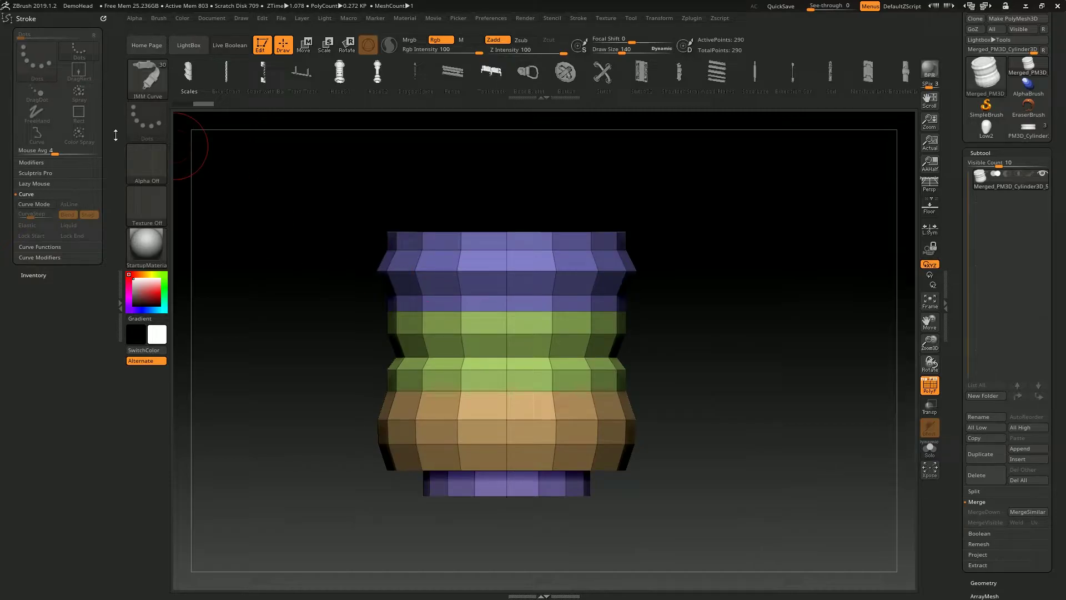
click(139, 75)
click(347, 331)
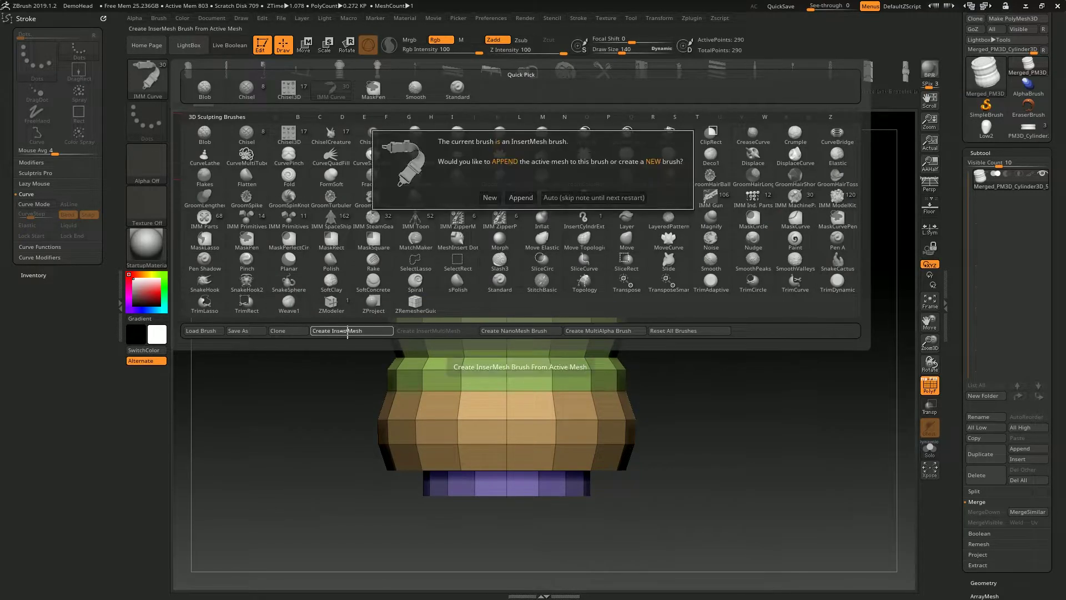
- Create the merged cylinder as a new InsertMesh brush rather than appending
click(482, 203)
click(52, 206)
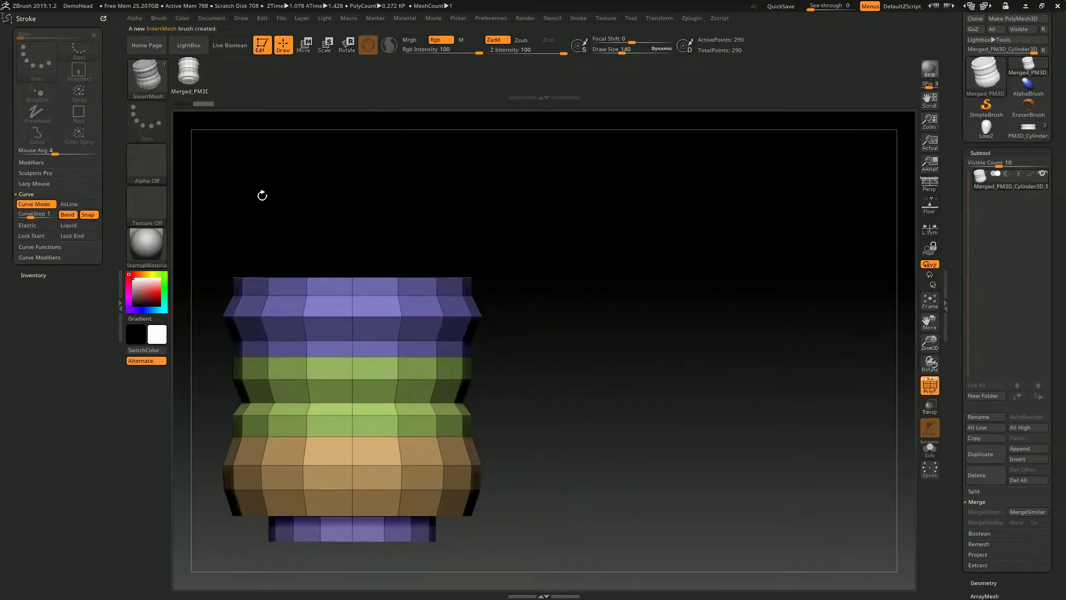
alt+drag(262, 195, 286, 135)
- Draw a test curve hose from the barrel, then clear it and recentre the barrel
drag(423, 365, 755, 178)
mouse_move(773, 255)
mouse_down()
mouse_move(565, 217)
mouse_move(545, 236)
mouse_move(399, 271)
mouse_move(445, 257)
mouse_up()
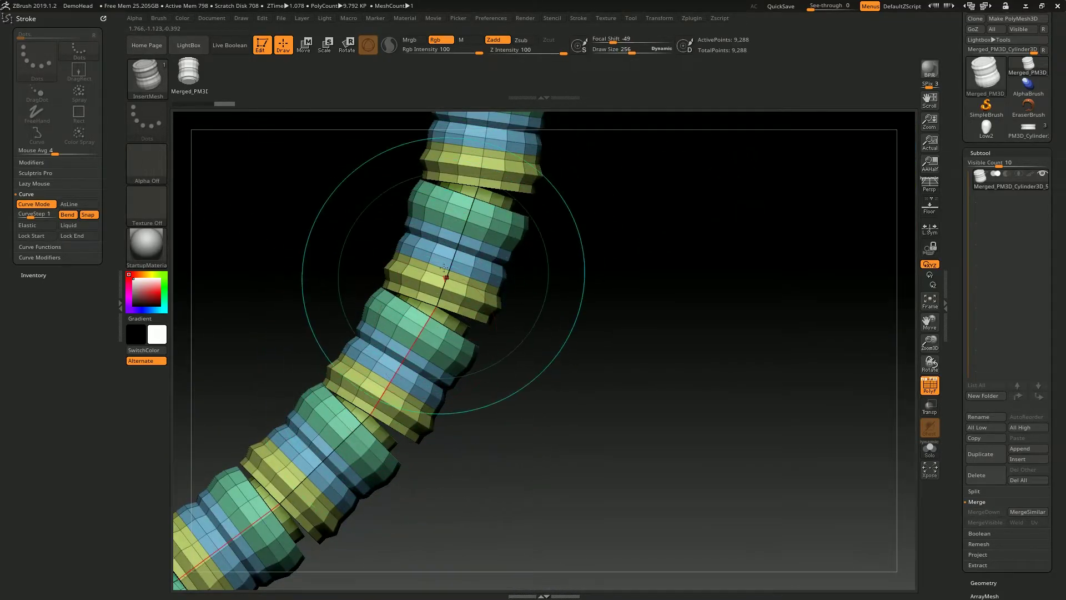
mouse_move(459, 219)
mouse_down()
mouse_move(616, 238)
mouse_move(444, 284)
mouse_move(438, 355)
mouse_move(657, 231)
mouse_up()
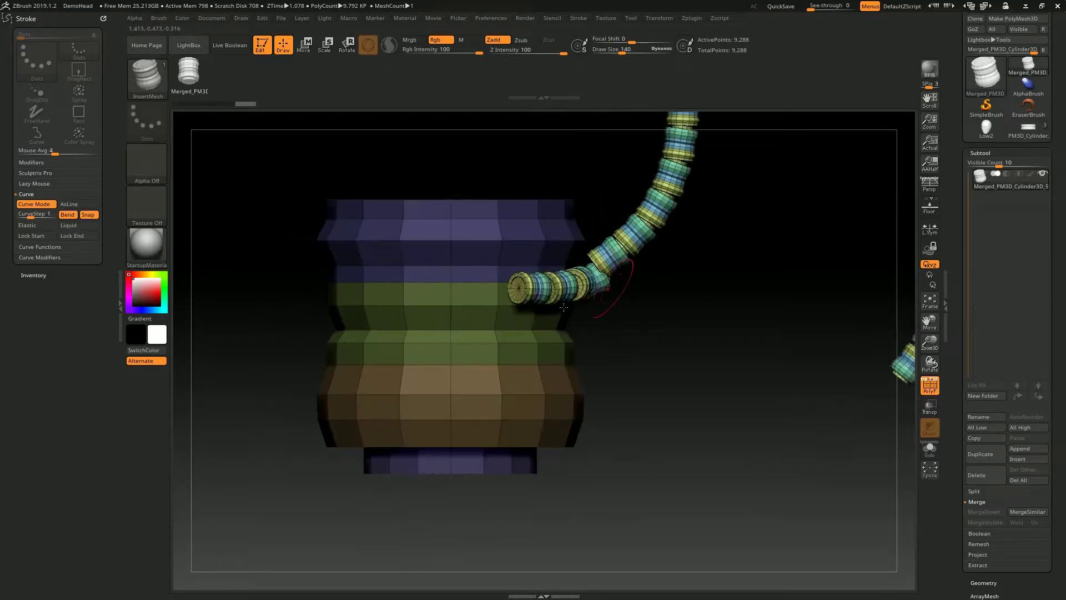
ctrl+shift+click(494, 369)
mouse_move(494, 369)
alt+mouse_down()
mouse_move(783, 267)
mouse_move(672, 310)
alt+mouse_up()
- Auto Group the barrel into polygroups by its connected pieces
click(980, 153)
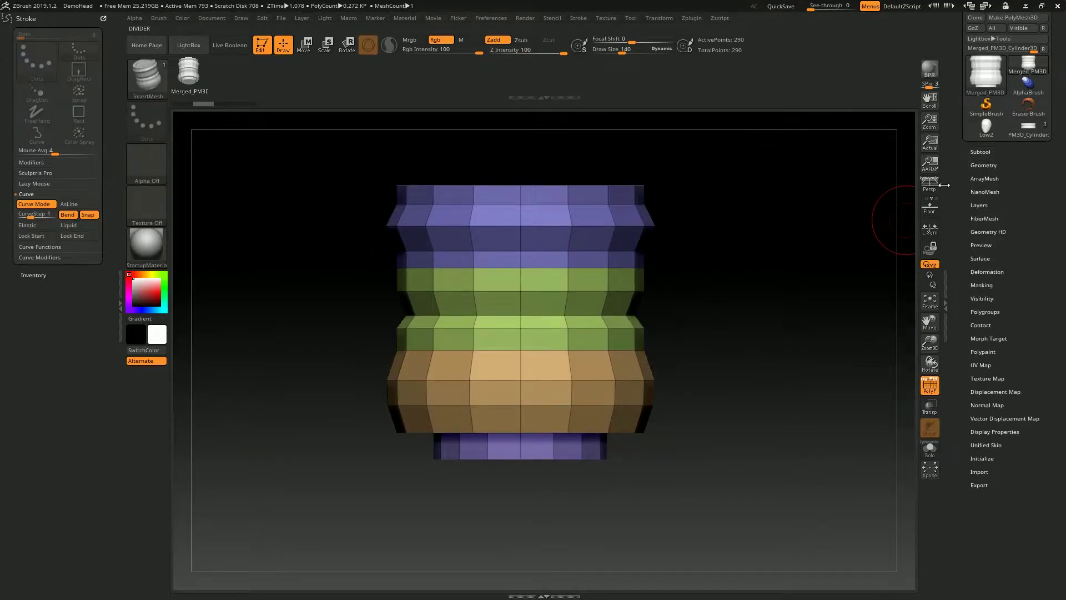
click(1019, 310)
scroll(1018, 298, down, 2)
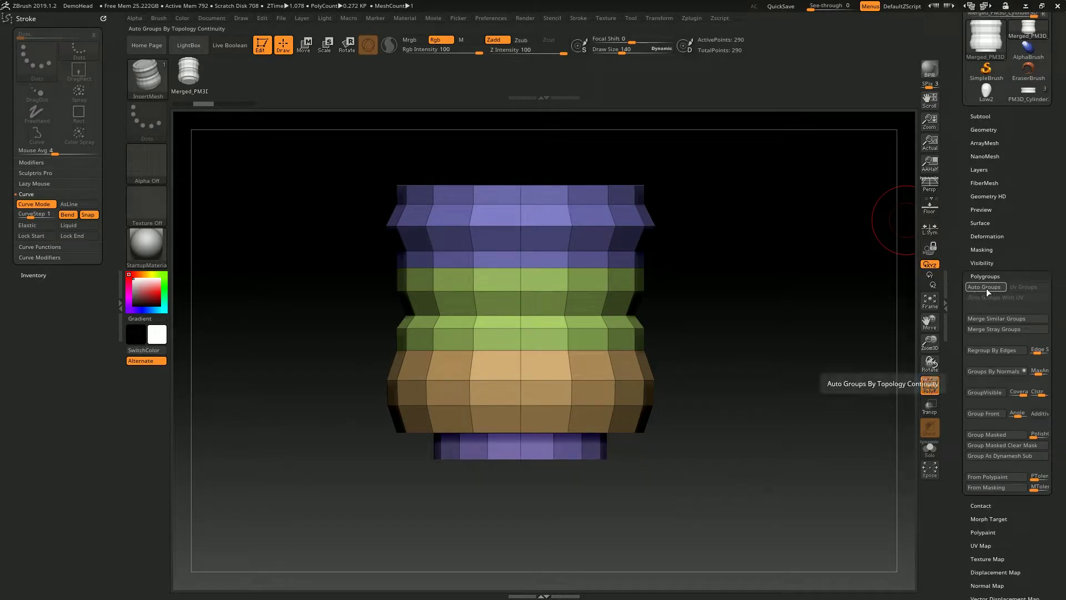
click(993, 371)
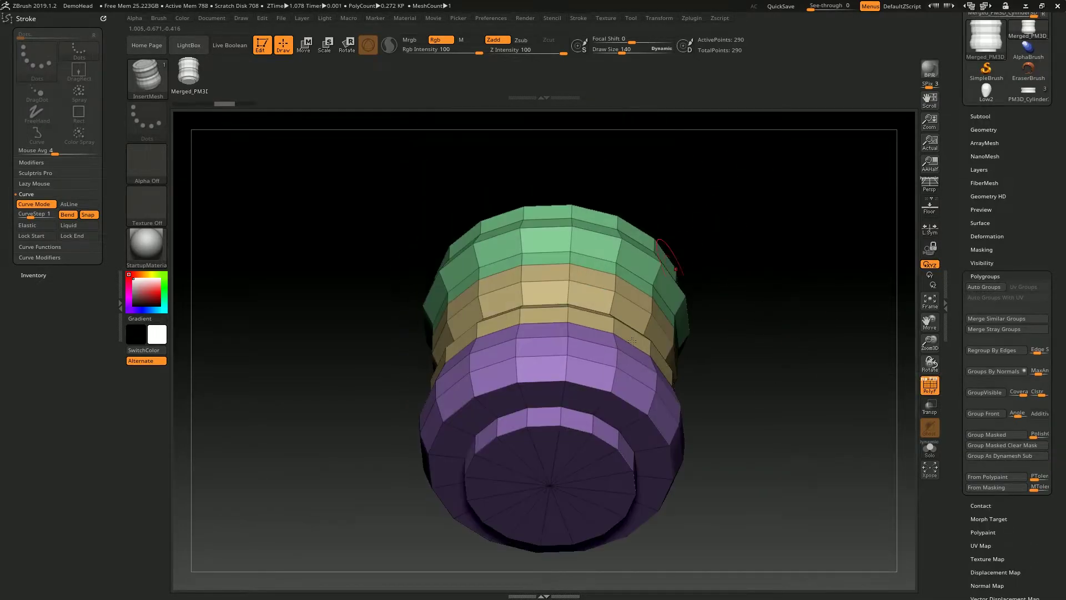
mouse_move(595, 251)
mouse_down()
mouse_move(754, 288)
mouse_move(723, 189)
mouse_move(709, 270)
mouse_up()
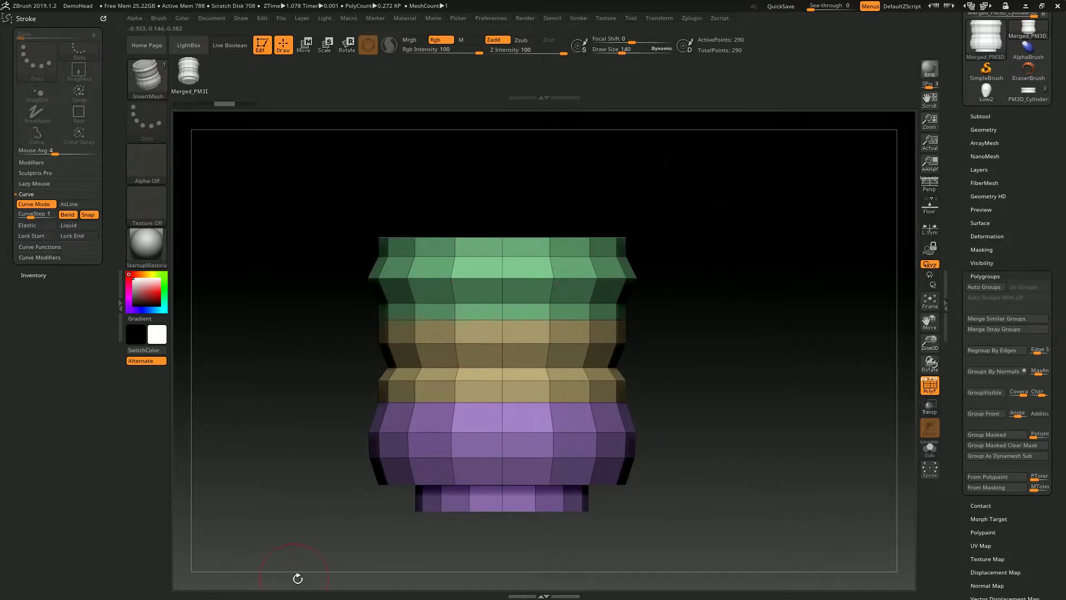
- Create a second new InsertMesh brush, InsertMesh_1, from the barrel
click(147, 78)
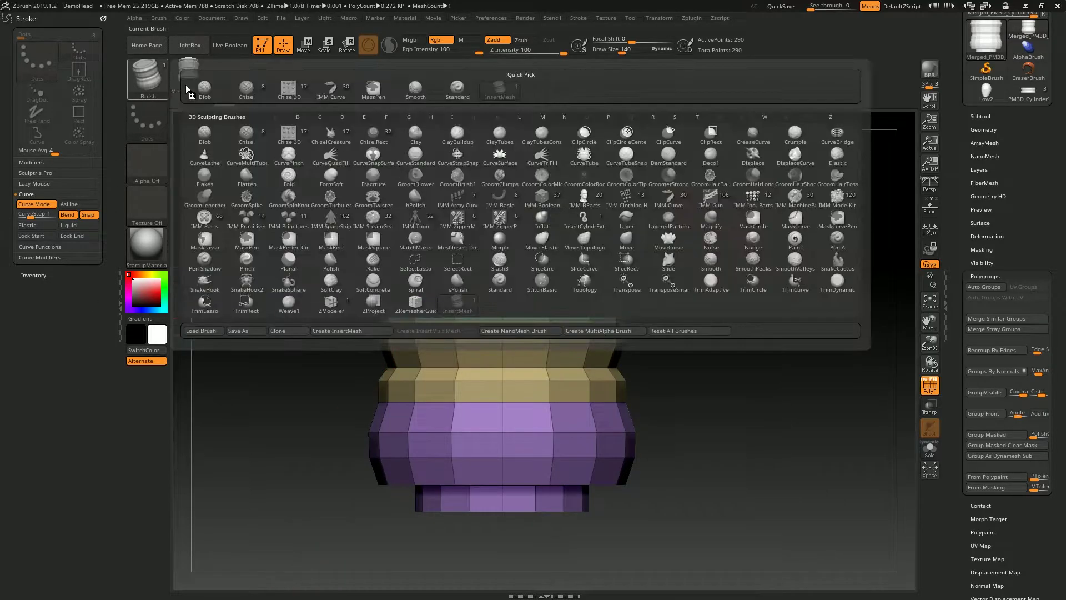
click(334, 332)
click(488, 198)
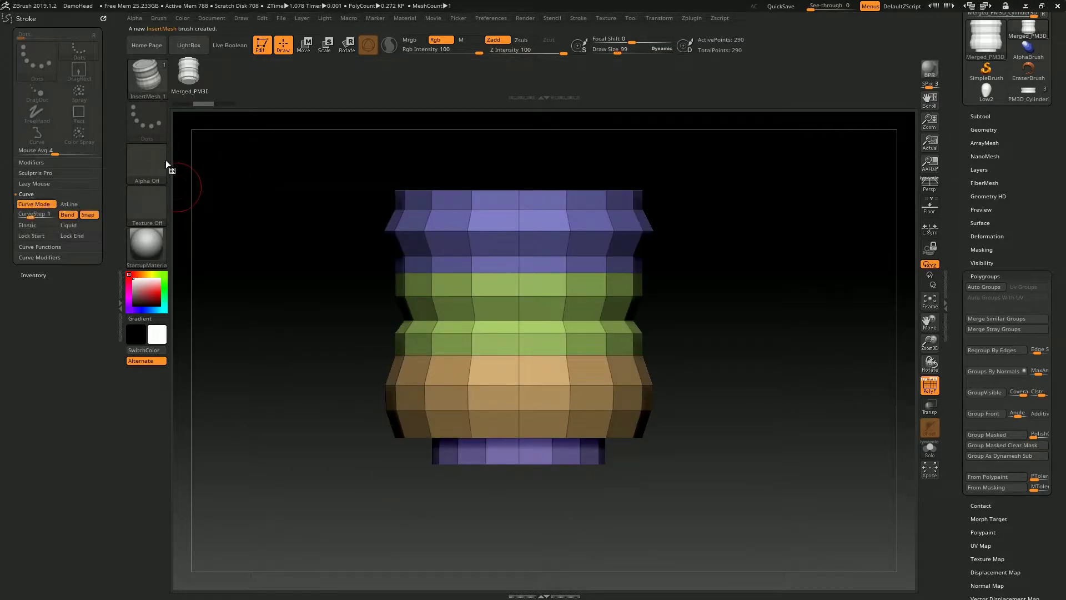
drag(183, 166, 647, 151)
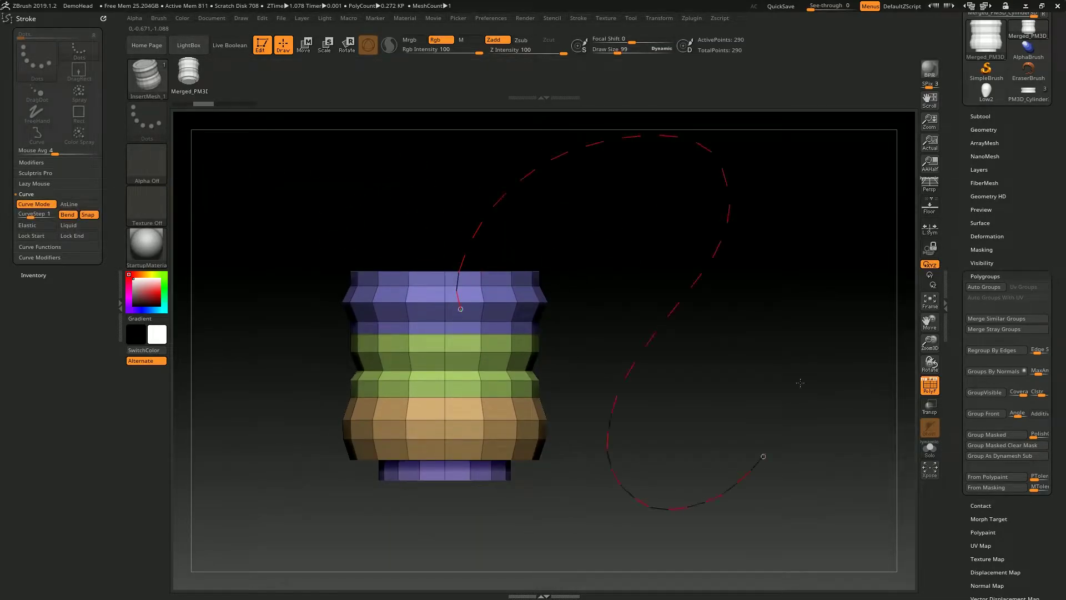
- Draw a test hose out from the barrel's top, then undo it
mouse_move(800, 383)
mouse_down()
mouse_move(708, 527)
mouse_move(700, 514)
mouse_up()
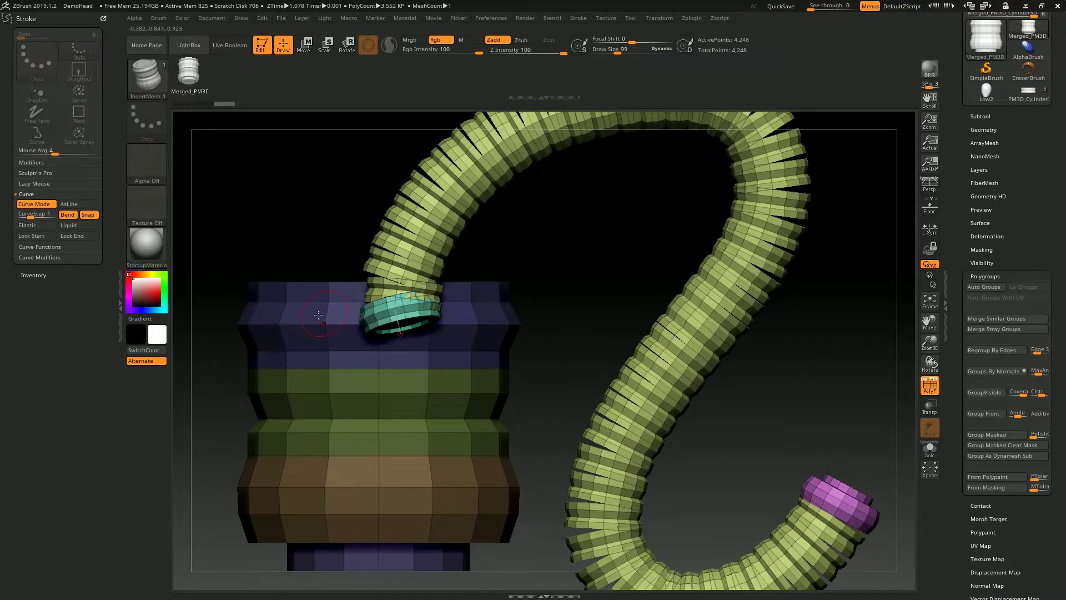
alt+drag(387, 541, 520, 274)
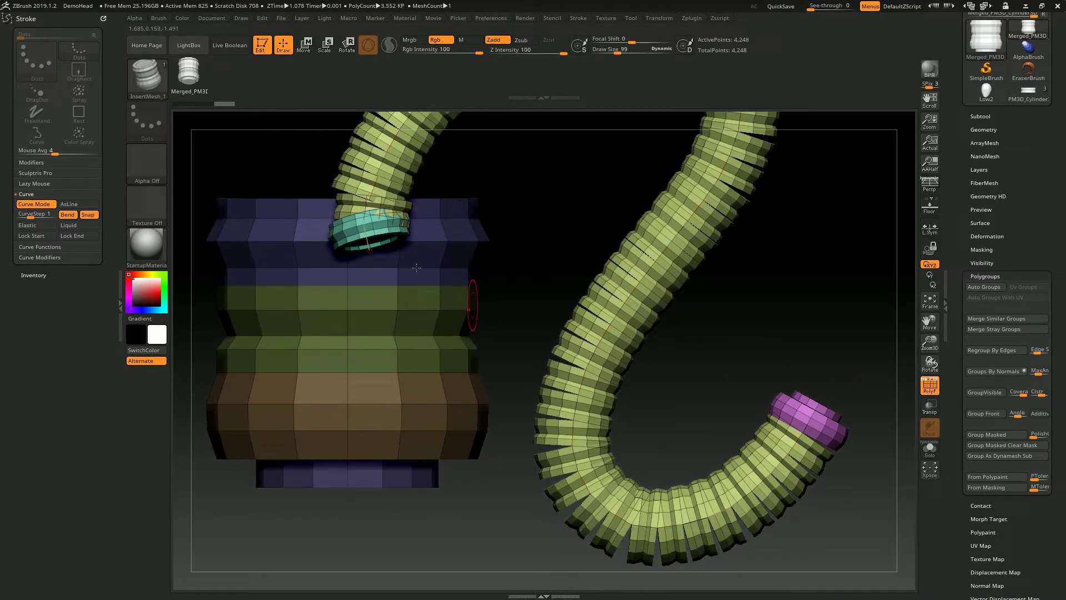
key(ctrl+z)
drag(483, 231, 508, 362)
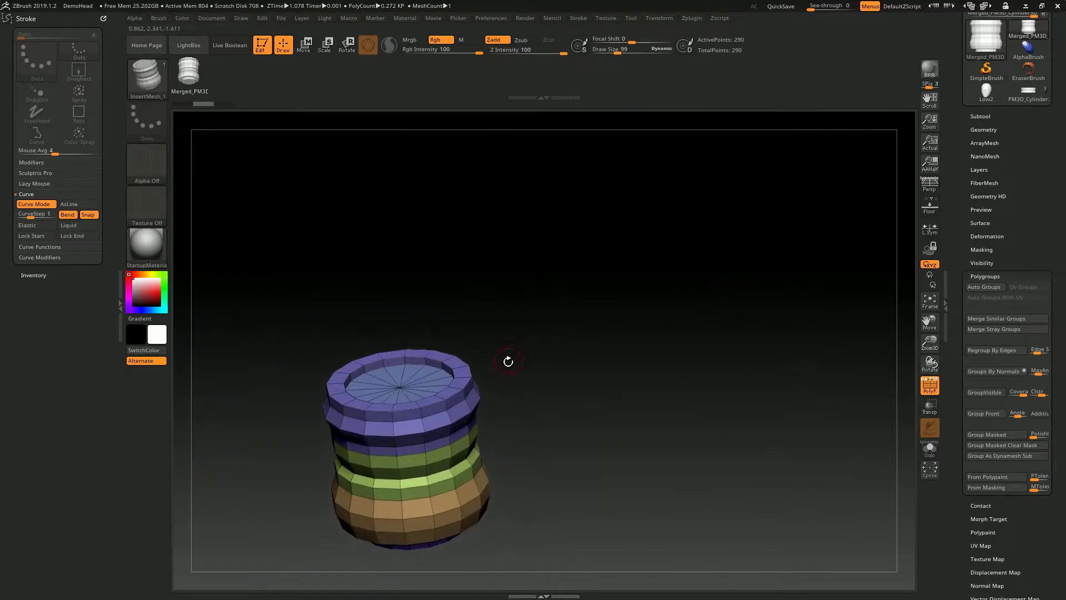
- Draw a long looping ribbed test hose, inspect it, then undo it
click(722, 178)
alt+drag(533, 278, 520, 325)
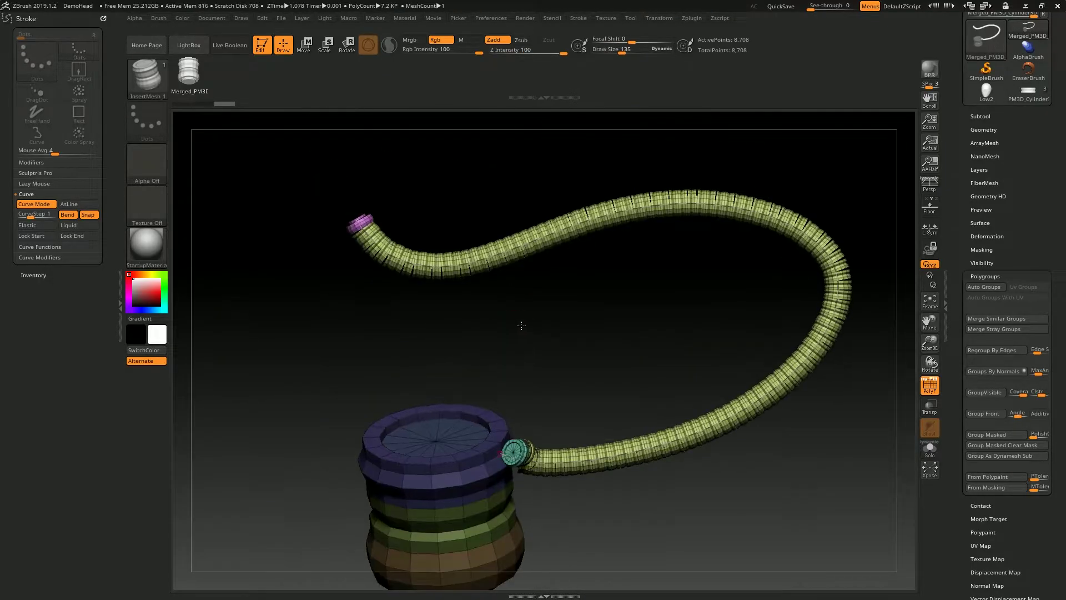
click(557, 283)
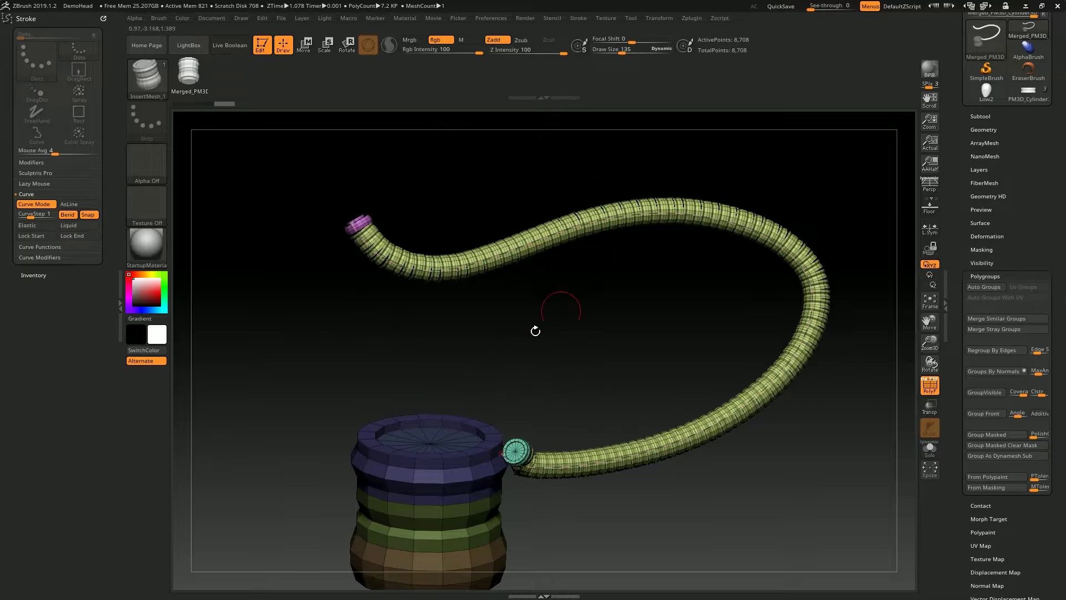
drag(573, 335, 638, 250)
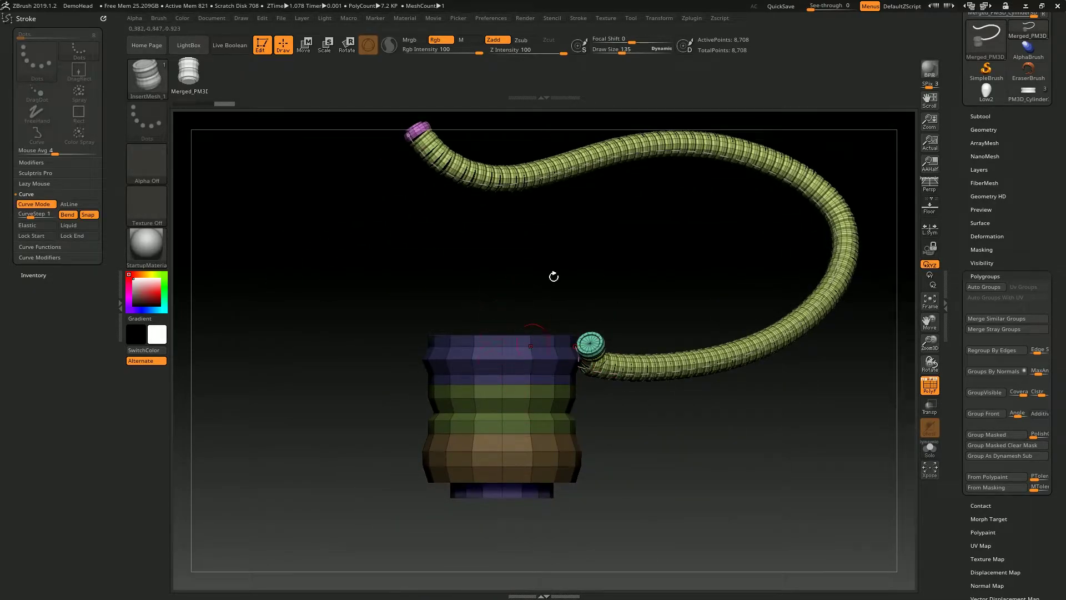
alt+drag(511, 231, 517, 369)
drag(639, 244, 488, 176)
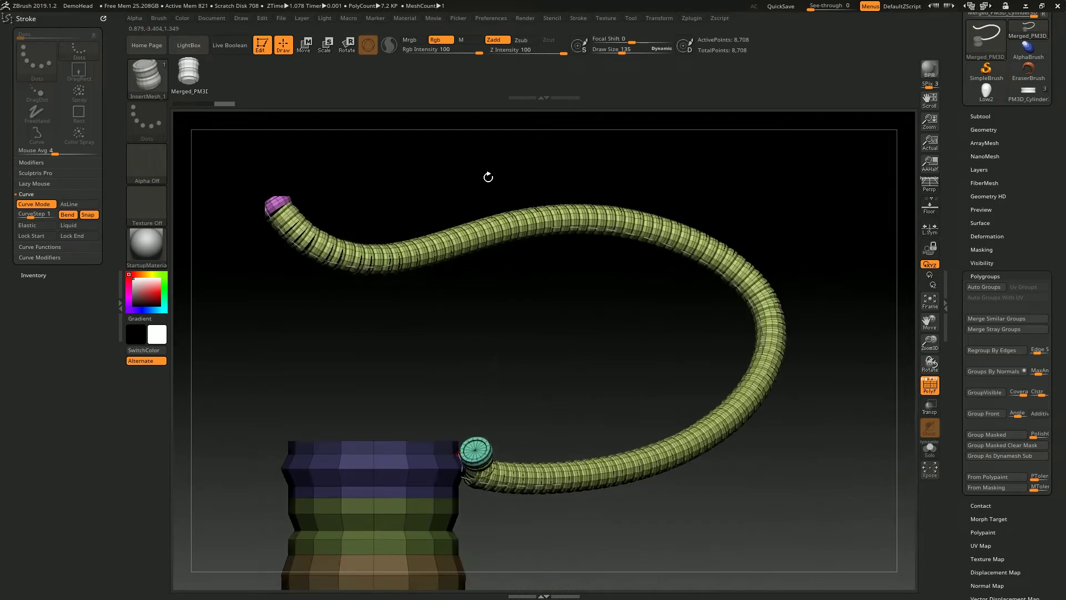
key(ctrl+z)
- Draw and undo a blue test hose, then dock the Brush palette in the left tray
drag(429, 322, 817, 227)
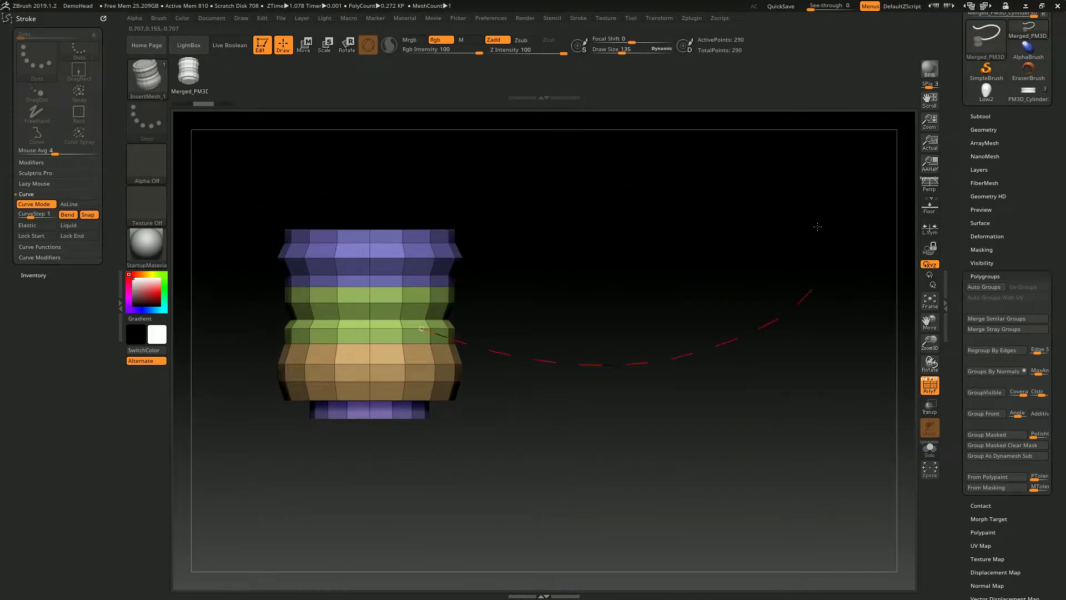
mouse_move(529, 238)
mouse_down()
mouse_move(465, 325)
mouse_move(549, 313)
mouse_up()
mouse_move(544, 248)
mouse_down()
mouse_move(690, 226)
mouse_move(728, 180)
mouse_up()
key(ctrl+z)
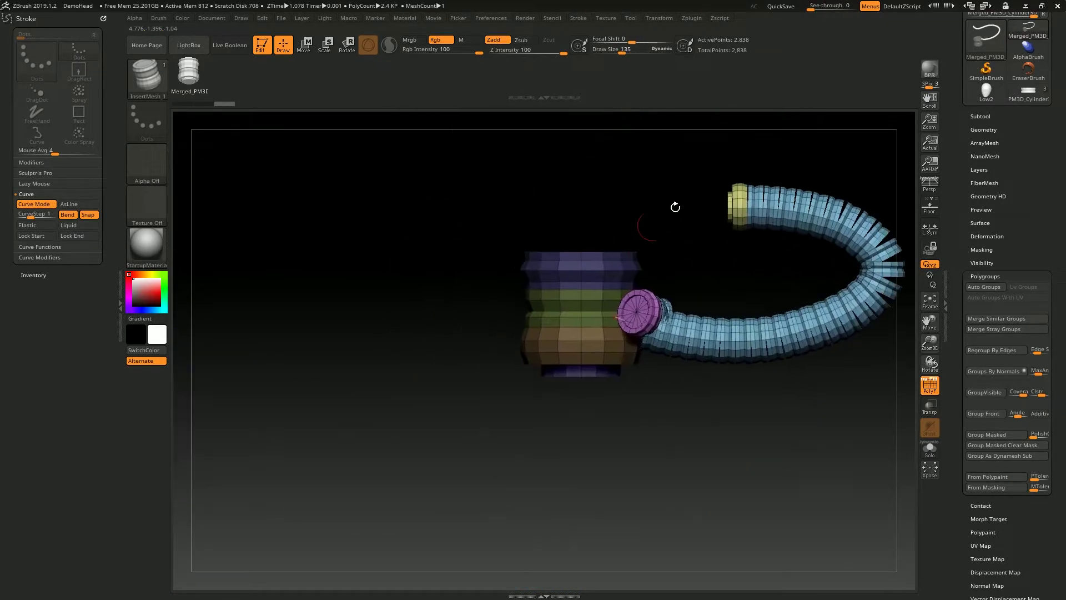
key(ctrl+z)
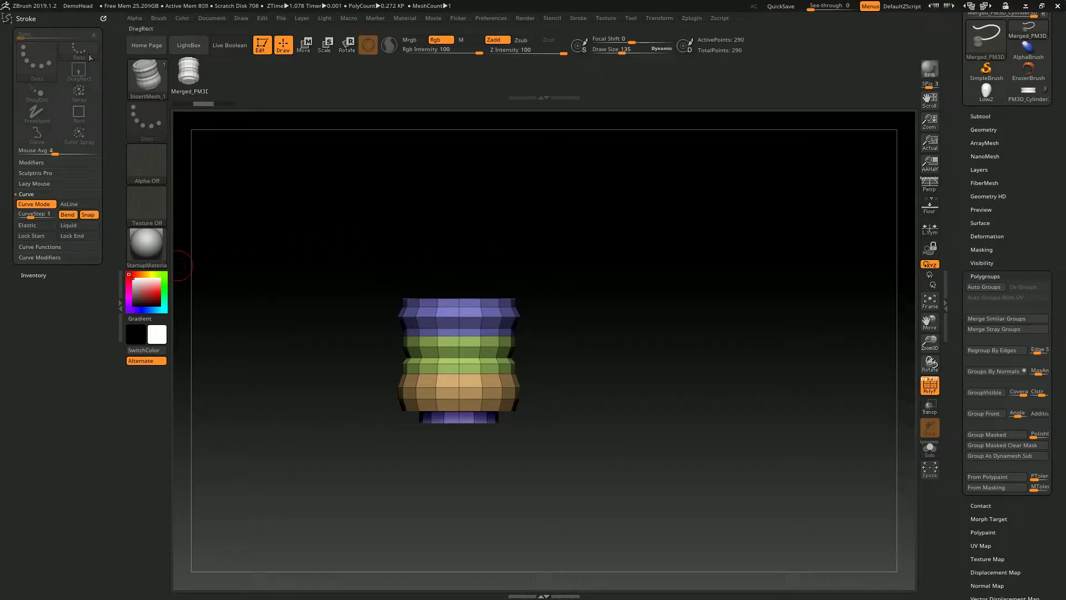
click(161, 18)
drag(156, 26, 43, 410)
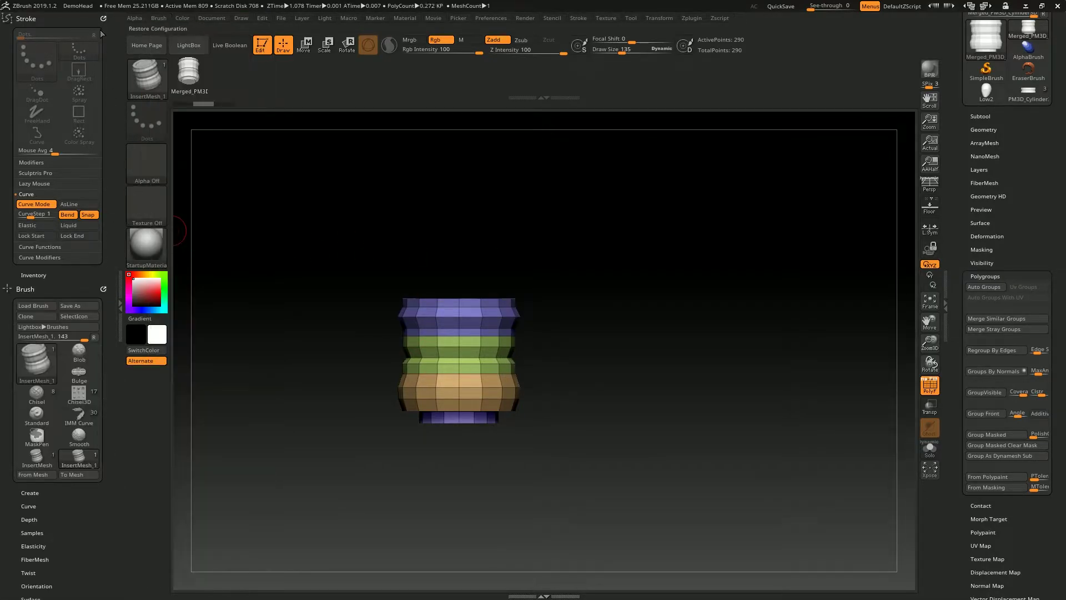
- Enable Weld Points in the hose brush's curve settings
drag(88, 123, 88, 136)
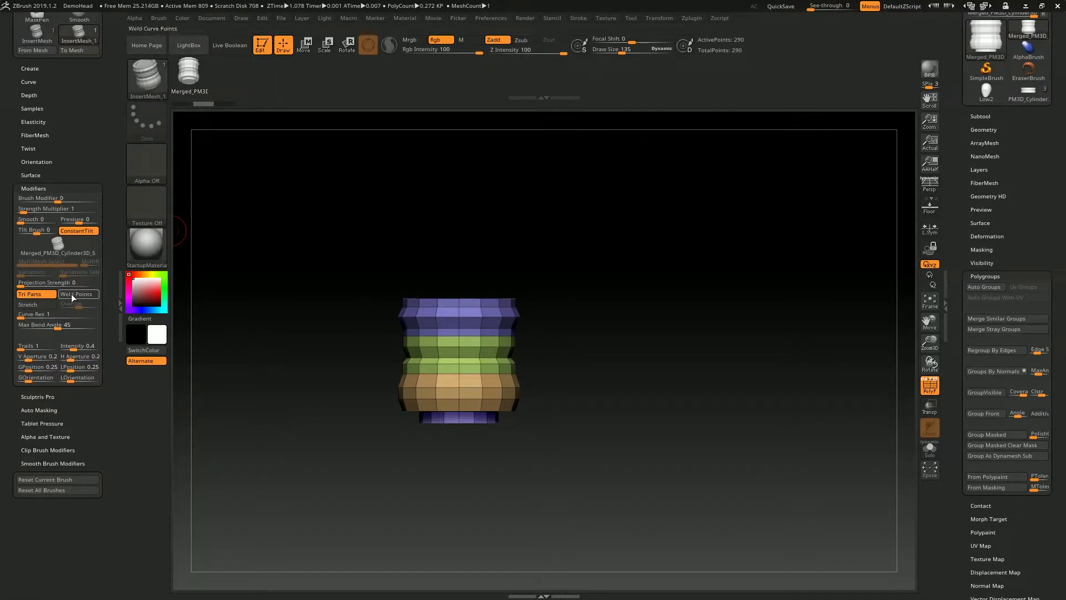
alt+drag(483, 210, 410, 214)
click(93, 295)
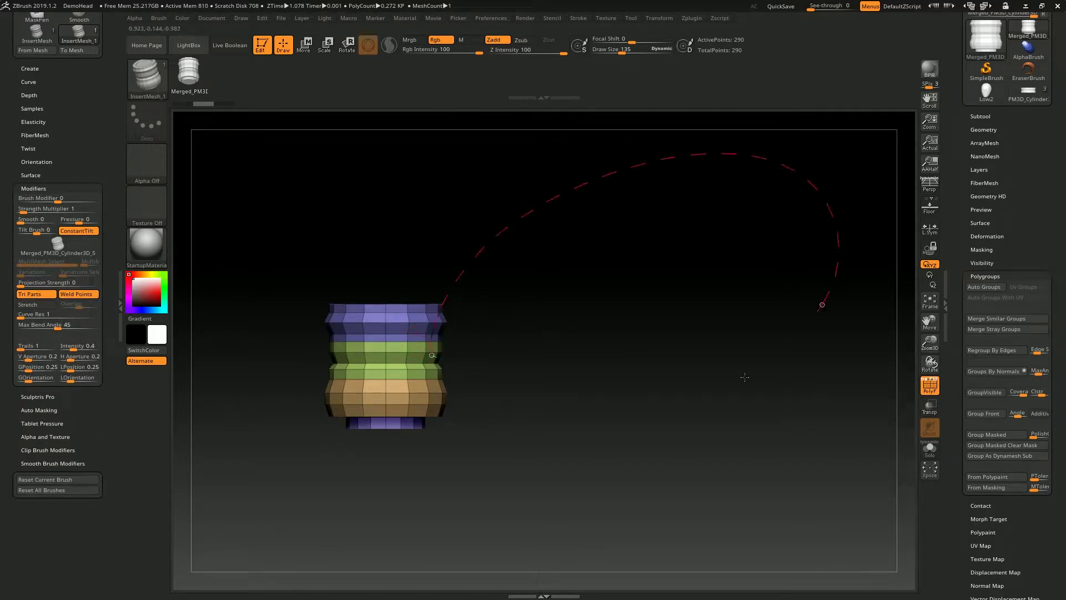
- Draw a curved test hose from the cylinder, then undo back to the plain cylinder
mouse_move(745, 377)
mouse_down()
mouse_move(350, 178)
mouse_move(698, 204)
mouse_move(686, 373)
mouse_move(518, 166)
mouse_up()
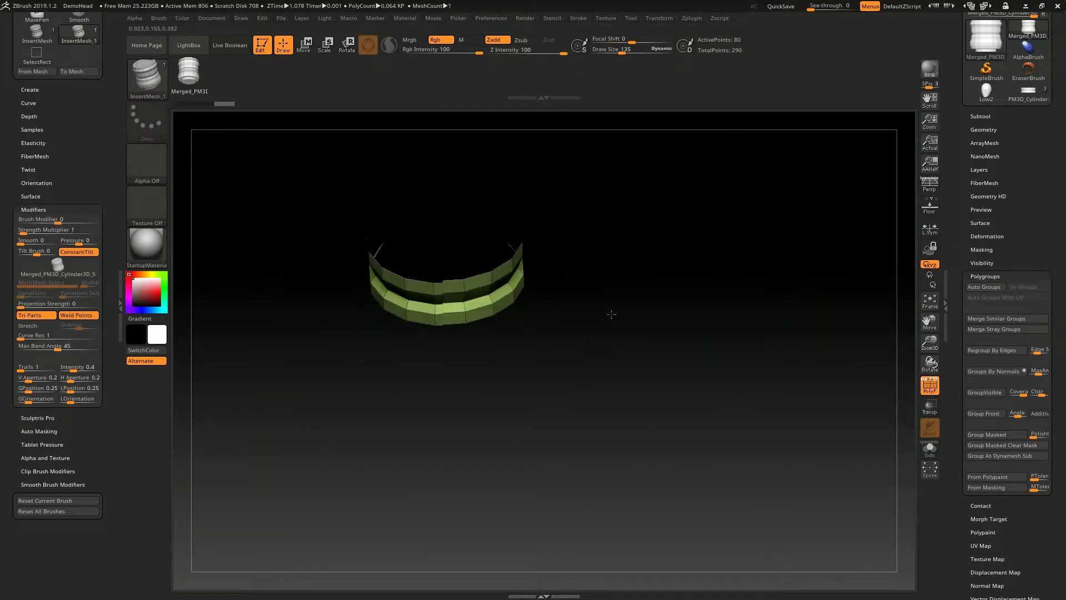
drag(607, 372, 612, 267)
ctrl+shift+click(529, 208)
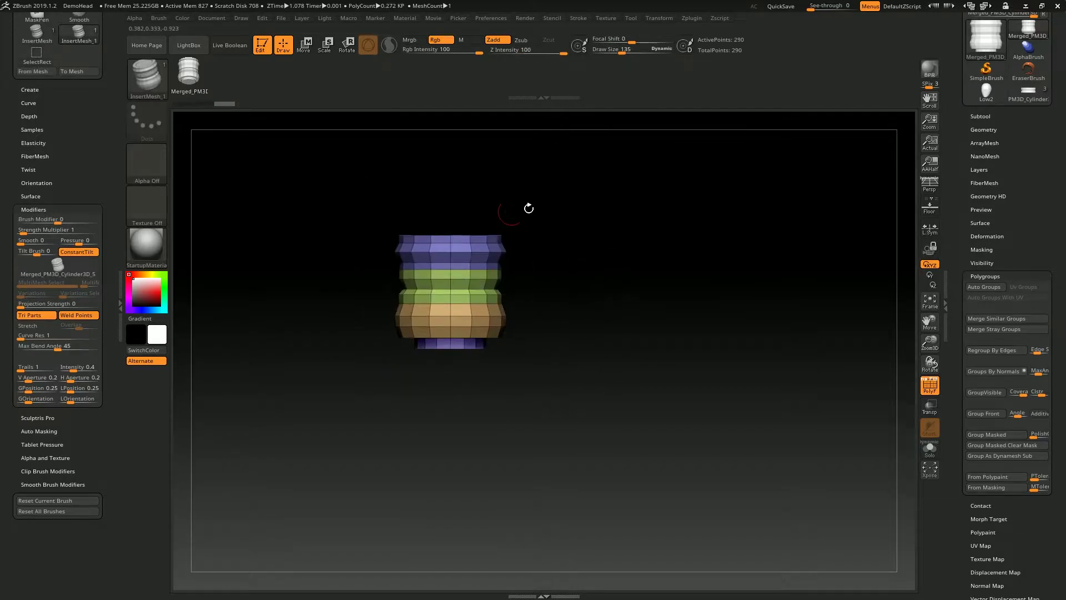
alt+drag(528, 208, 385, 359)
key(ctrl+z)
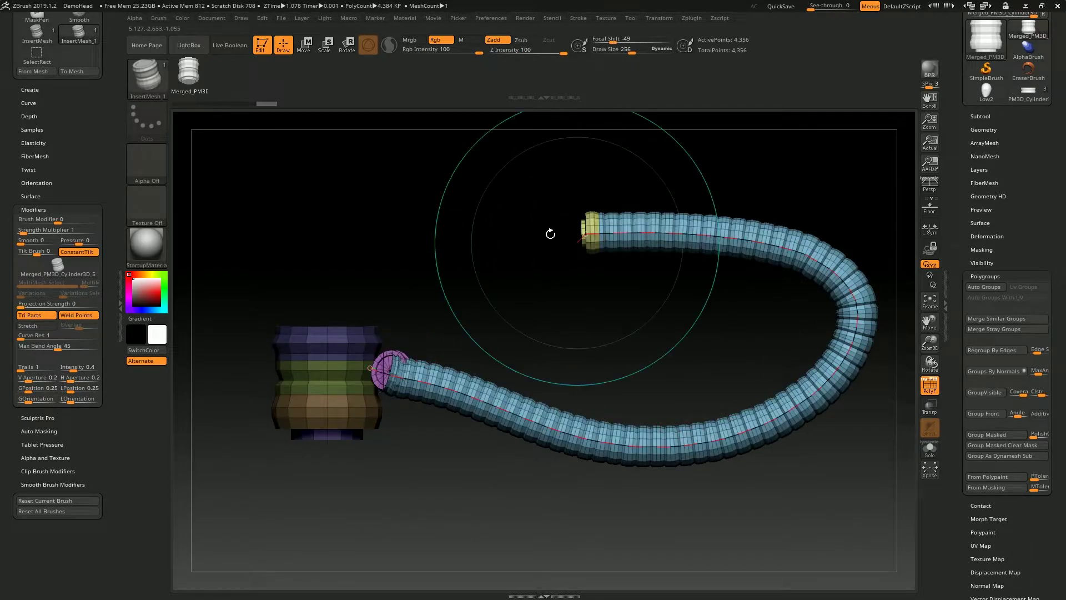
key(ctrl+shift+z)
key(f)
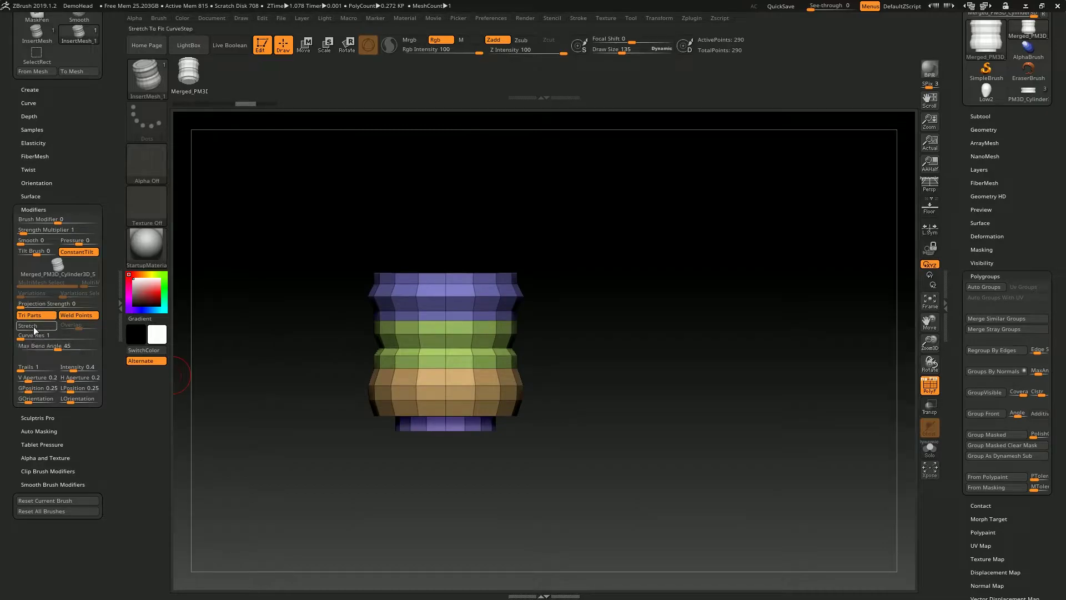
mouse_move(987, 72)
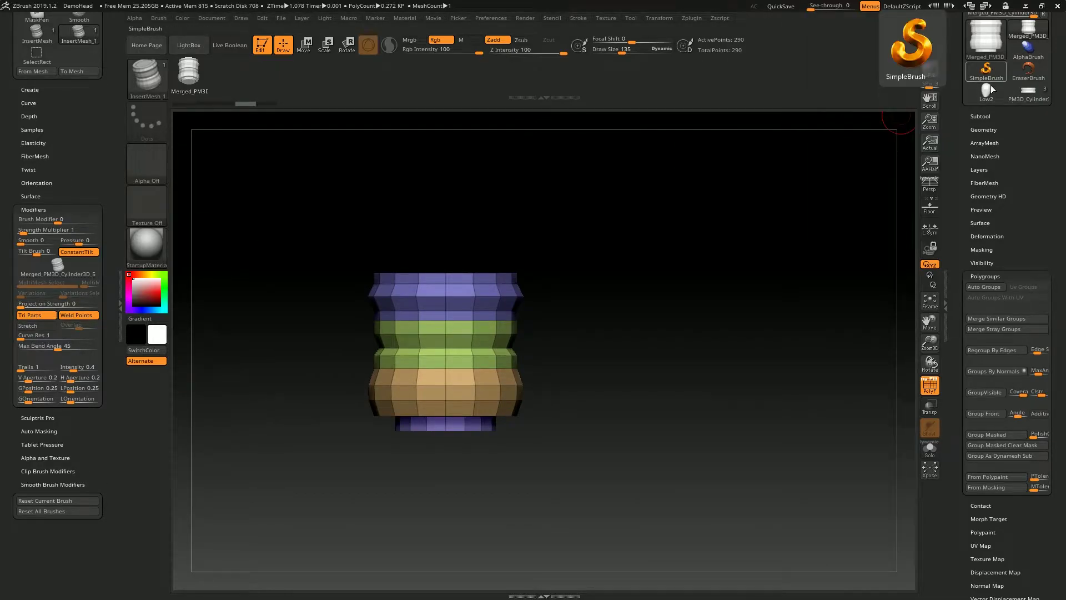
- On the Low2 head, draw a test hose, enable Stretch, inspect it, and undo
click(986, 91)
drag(631, 209, 502, 253)
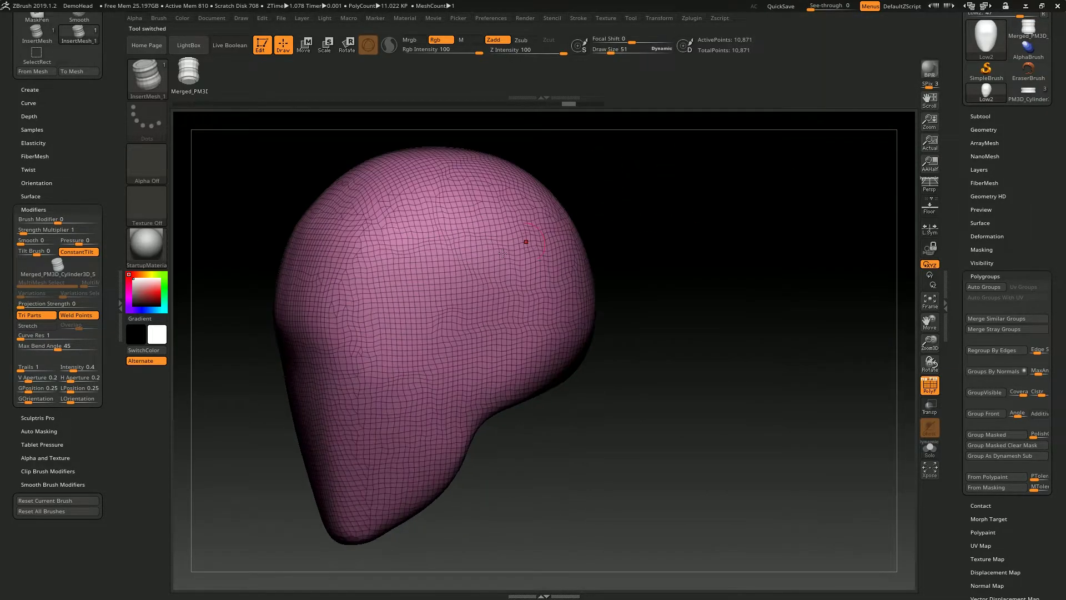
drag(489, 390, 404, 178)
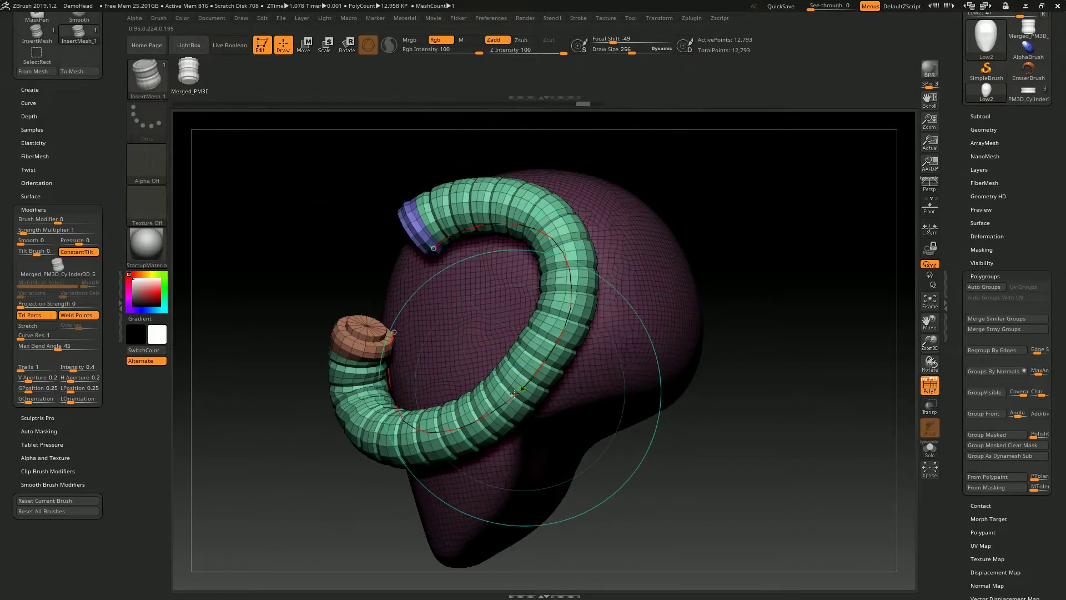
mouse_move(357, 452)
mouse_down()
mouse_move(512, 367)
mouse_move(500, 355)
mouse_up()
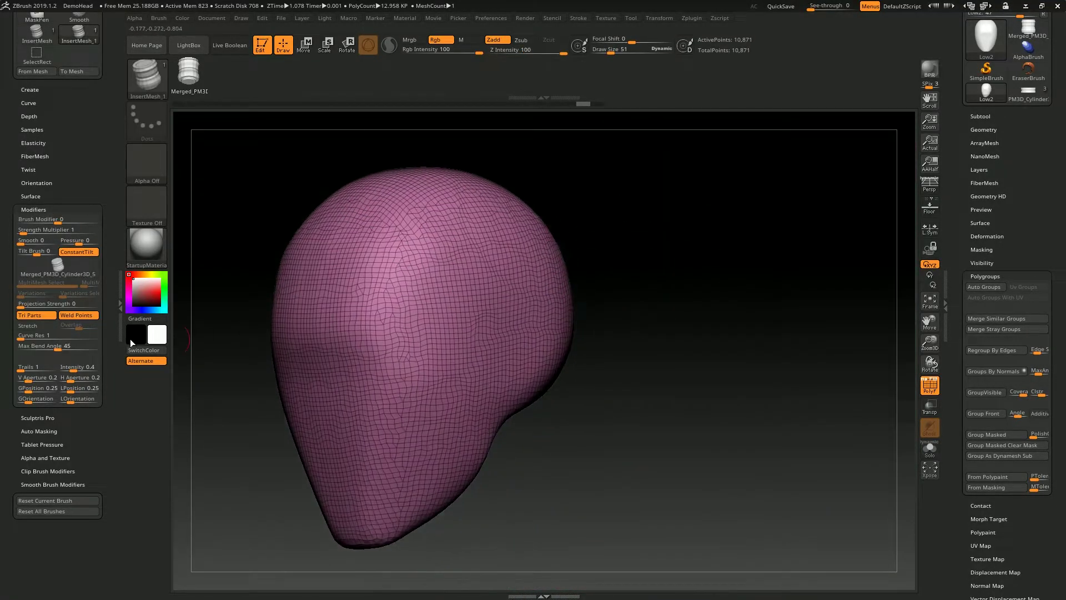
click(35, 326)
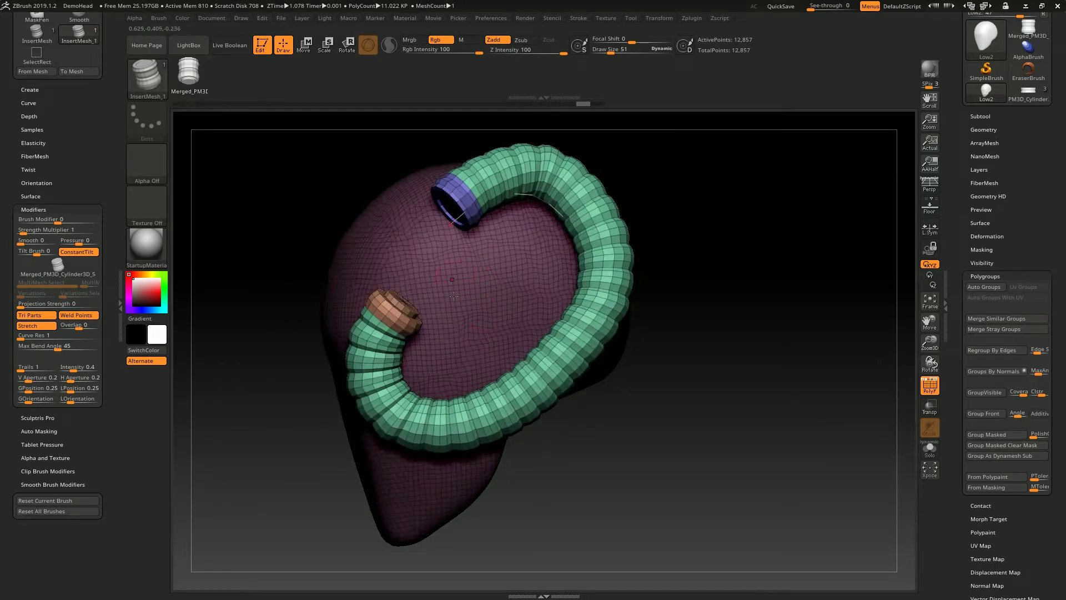
alt+right_drag(454, 296, 379, 359)
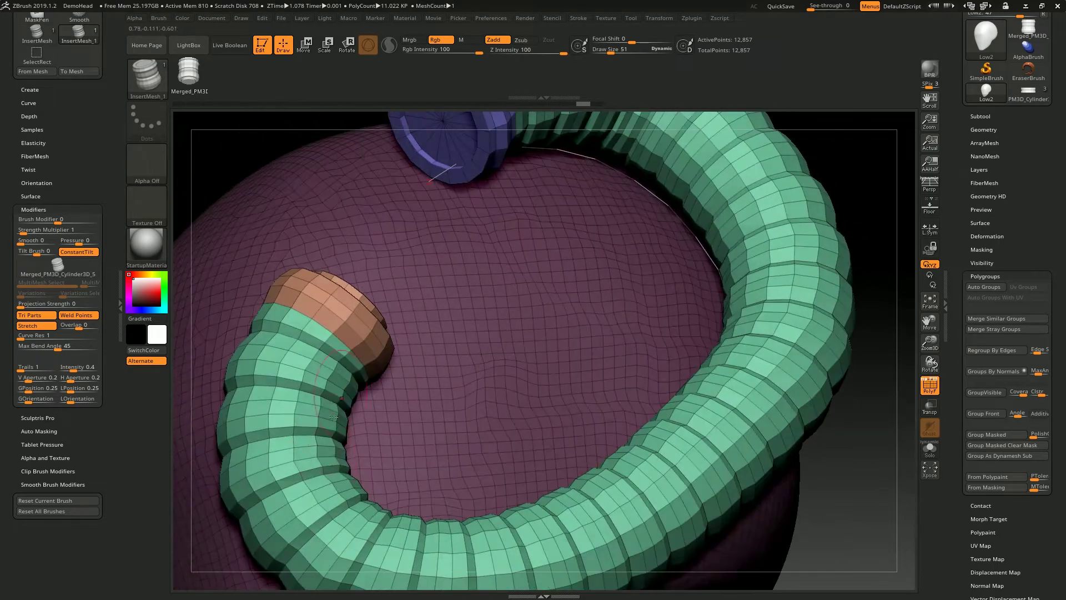
mouse_move(370, 307)
right_down()
mouse_move(511, 230)
mouse_move(488, 321)
mouse_move(311, 328)
right_up()
key(ctrl+z)
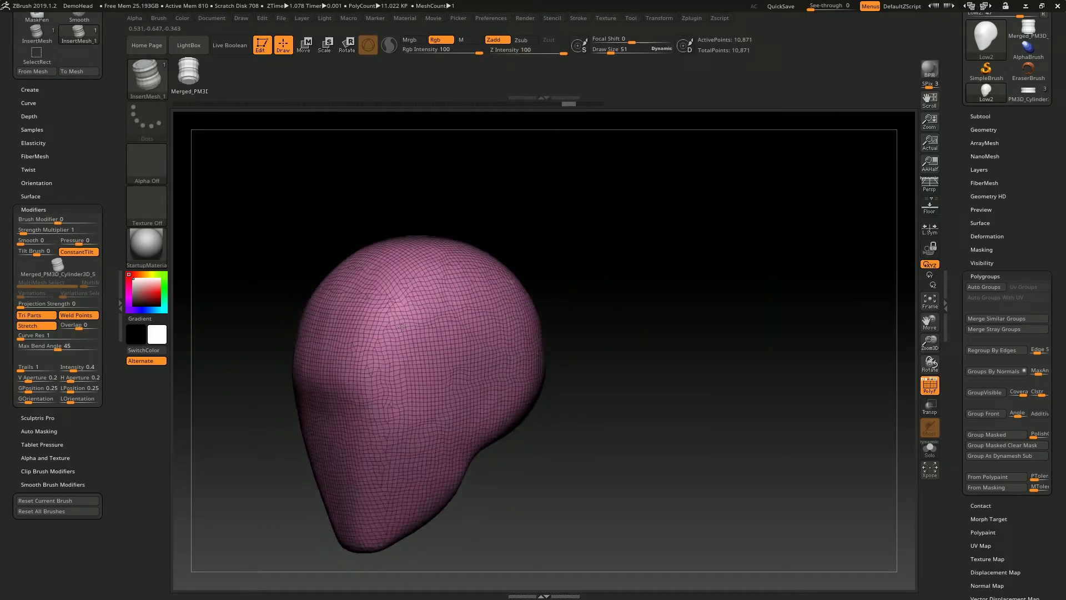
- Raise Max Bend Angle to 90, draw and commit a new hose across the head, then undo
drag(61, 345, 99, 346)
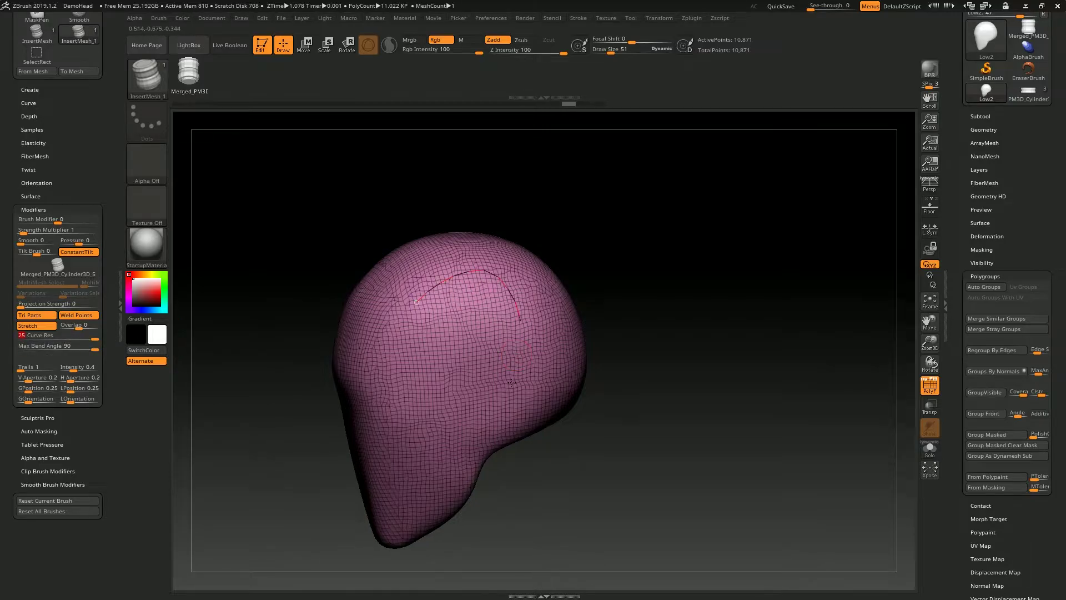
click(516, 318)
drag(666, 214, 608, 225)
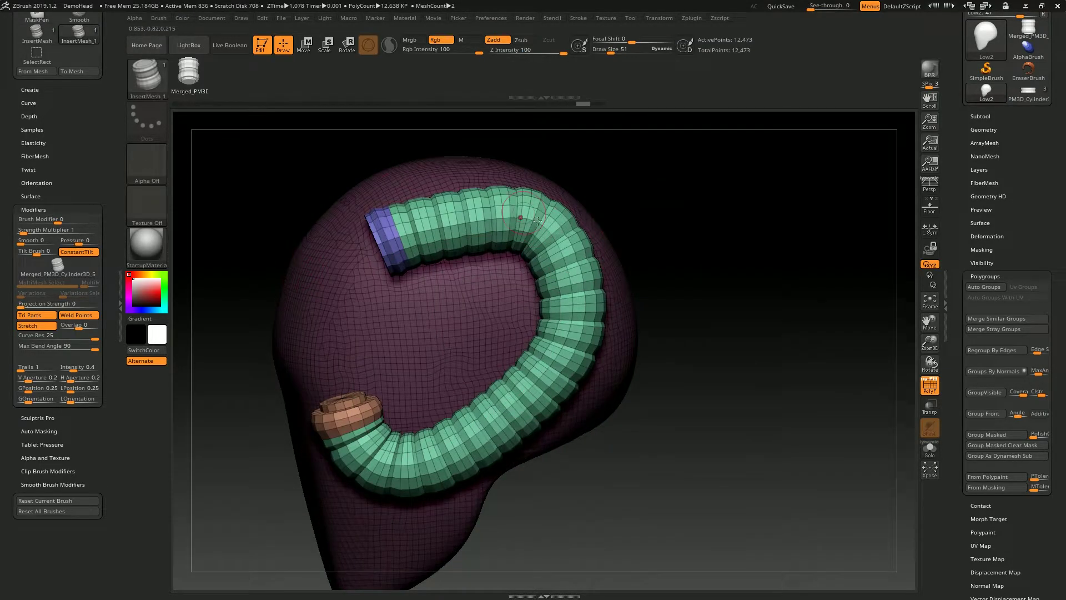
click(449, 280)
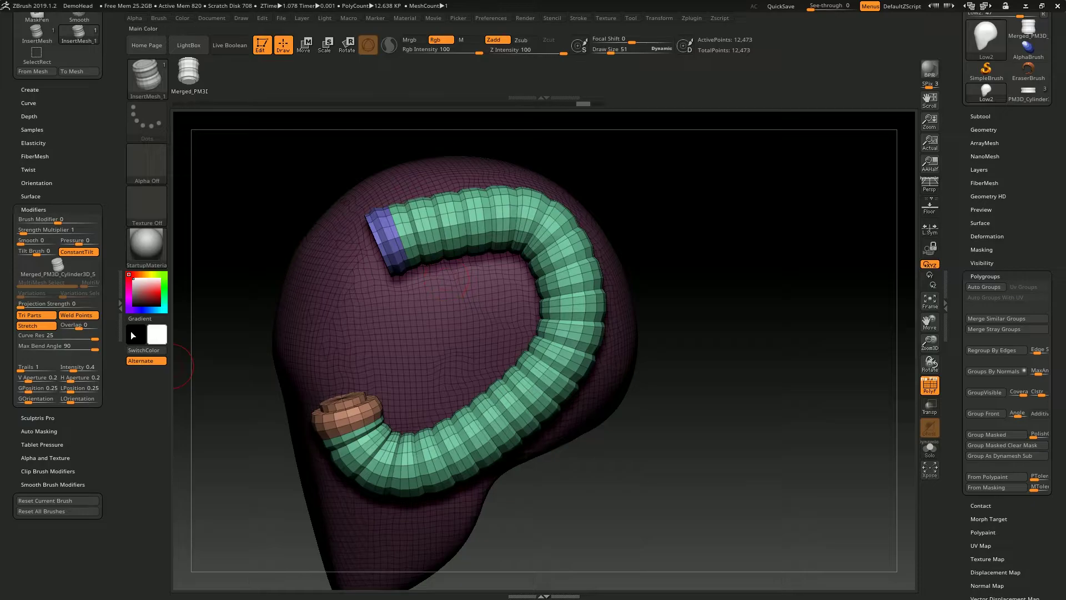
key(ctrl+z)
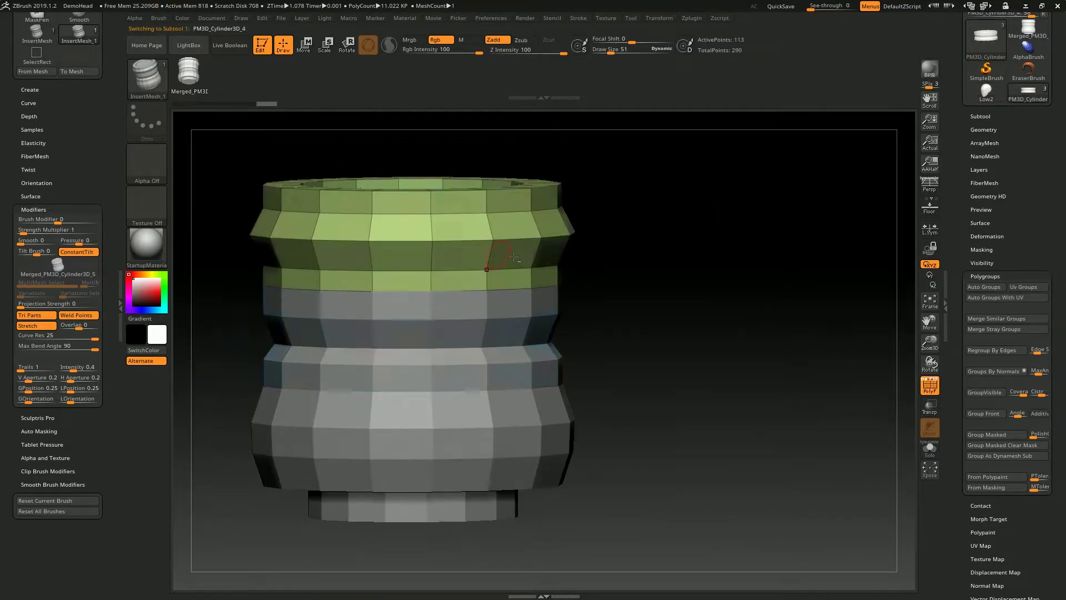
- Solo the green ring part to inspect it from the front, then turn Solo off
key(ctrl+shift+s)
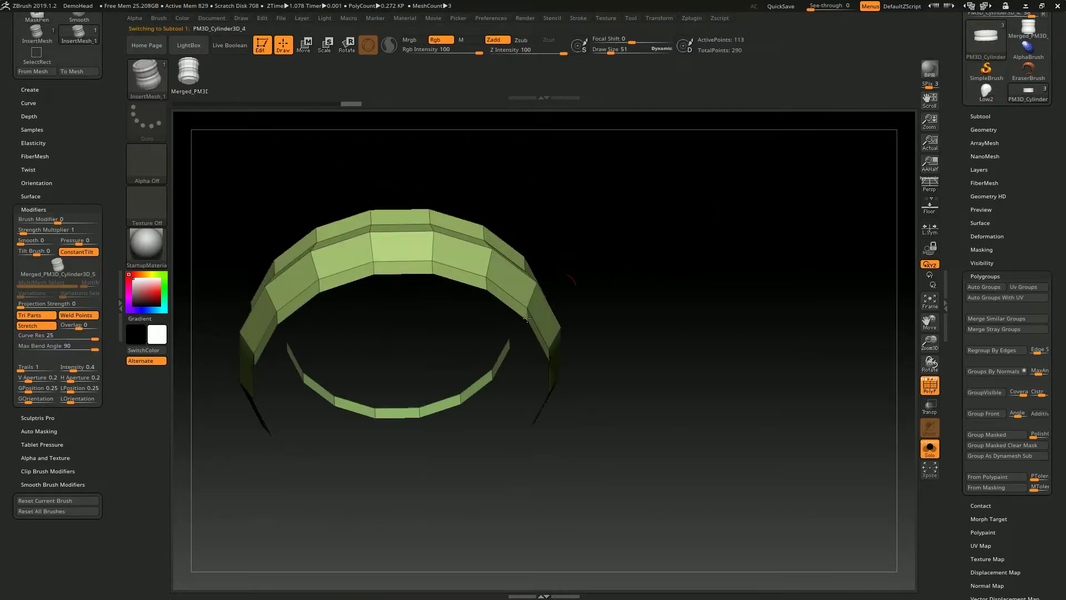
shift+drag(483, 275, 272, 312)
key(ctrl+shift+s)
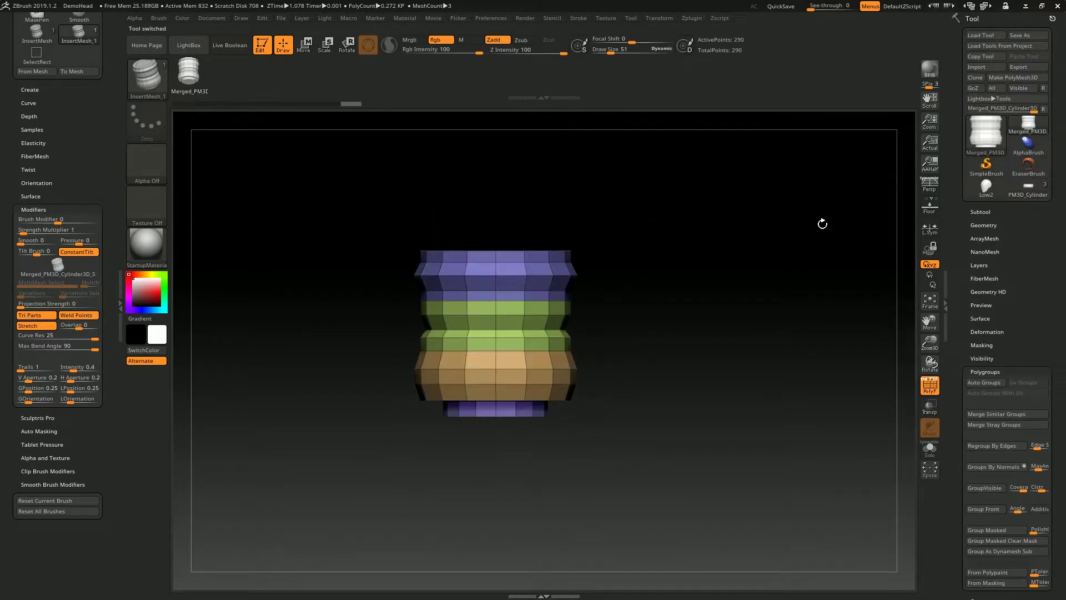
- Mask the green band, invert it, and tilt it with the Move gizmo into a slanted twist
alt+drag(750, 171, 517, 288)
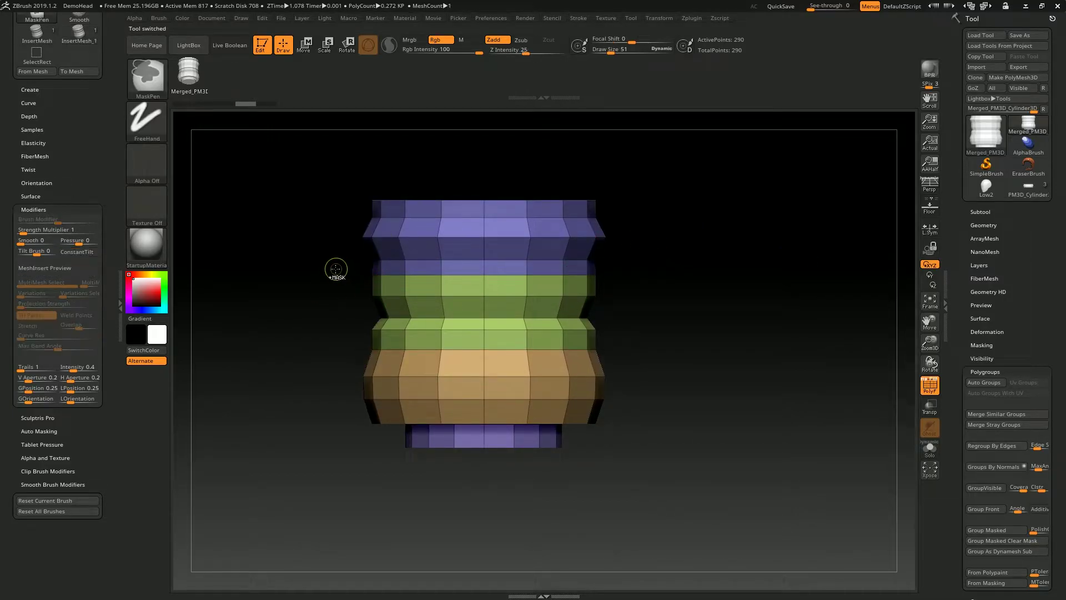
ctrl+drag(331, 266, 693, 365)
ctrl+click(651, 277)
key(w)
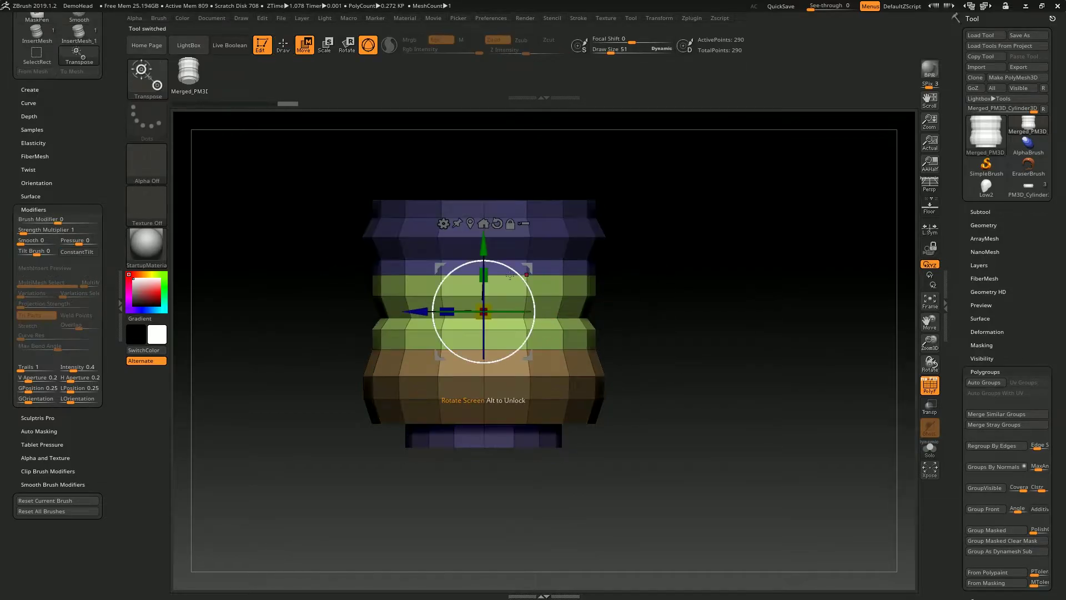
key(y)
mouse_move(628, 304)
mouse_down()
mouse_move(777, 292)
mouse_move(562, 440)
mouse_up()
ctrl+click(732, 322)
key(q)
drag(732, 322, 769, 202)
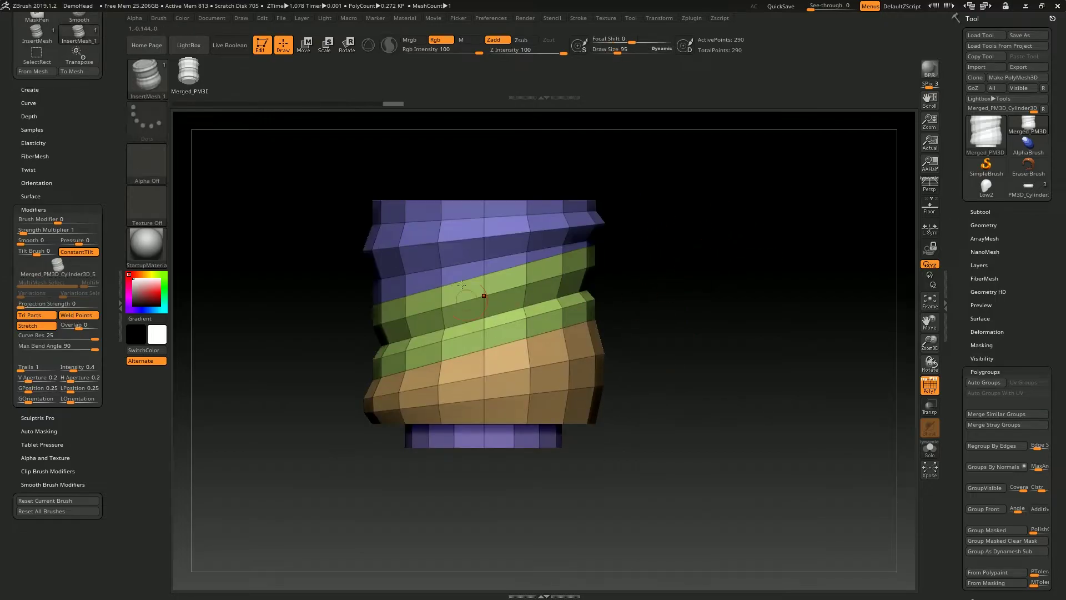
drag(733, 253, 472, 306)
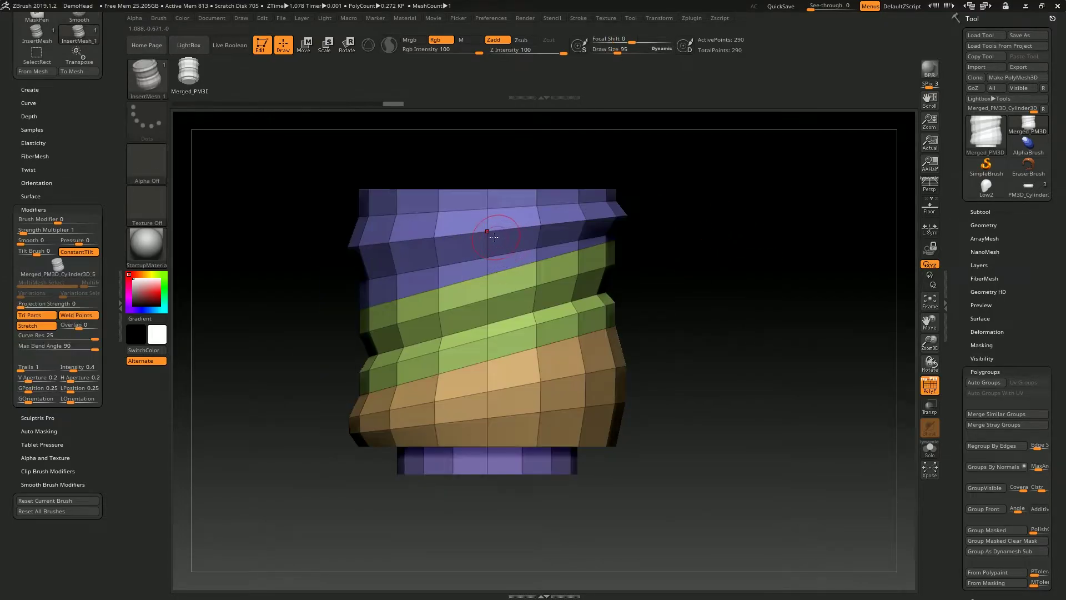
- Inspect the purple and green polygroups in isolation, then regroup the mesh with Auto Groups
ctrl+shift+click(490, 234)
mouse_move(678, 186)
mouse_down()
mouse_move(669, 216)
mouse_move(705, 261)
mouse_move(665, 344)
mouse_move(692, 278)
mouse_up()
ctrl+shift+click(710, 238)
ctrl+shift+click(488, 310)
ctrl+shift+click(602, 183)
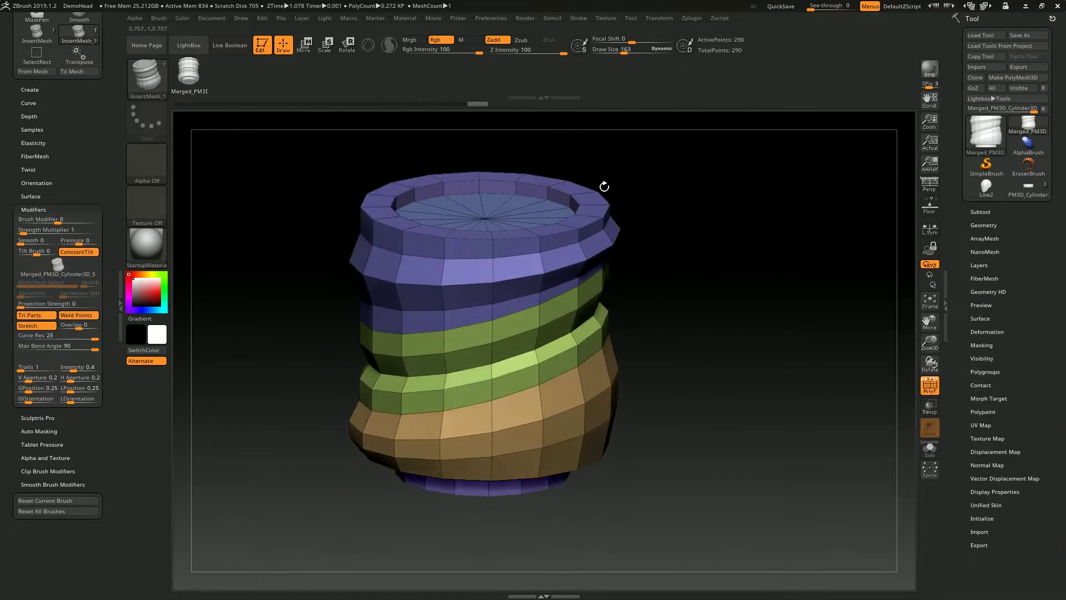
shift+drag(592, 178, 894, 305)
drag(689, 183, 700, 253)
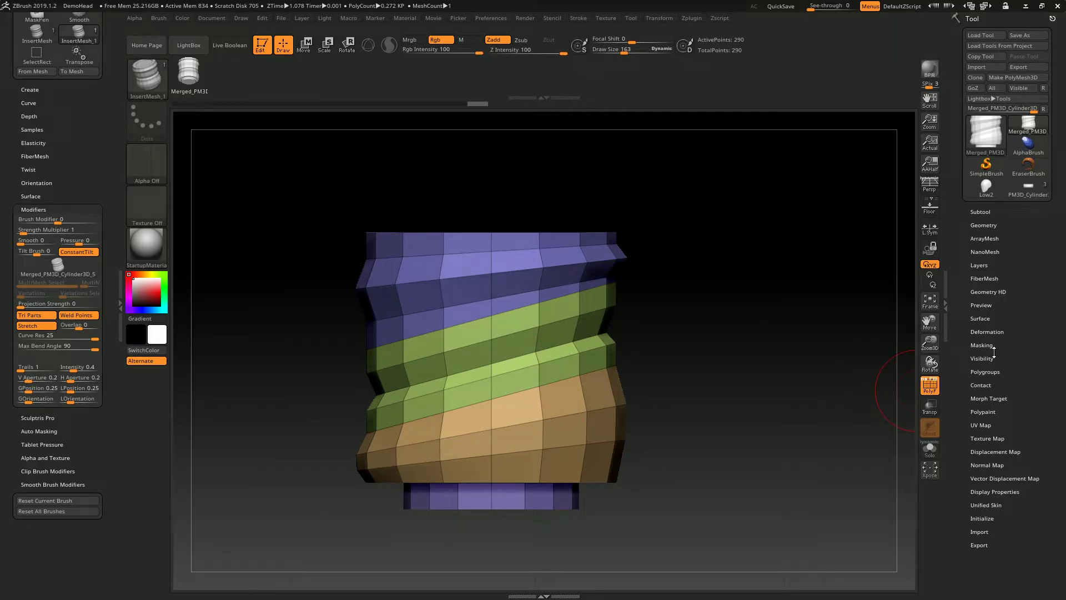
click(997, 371)
click(978, 382)
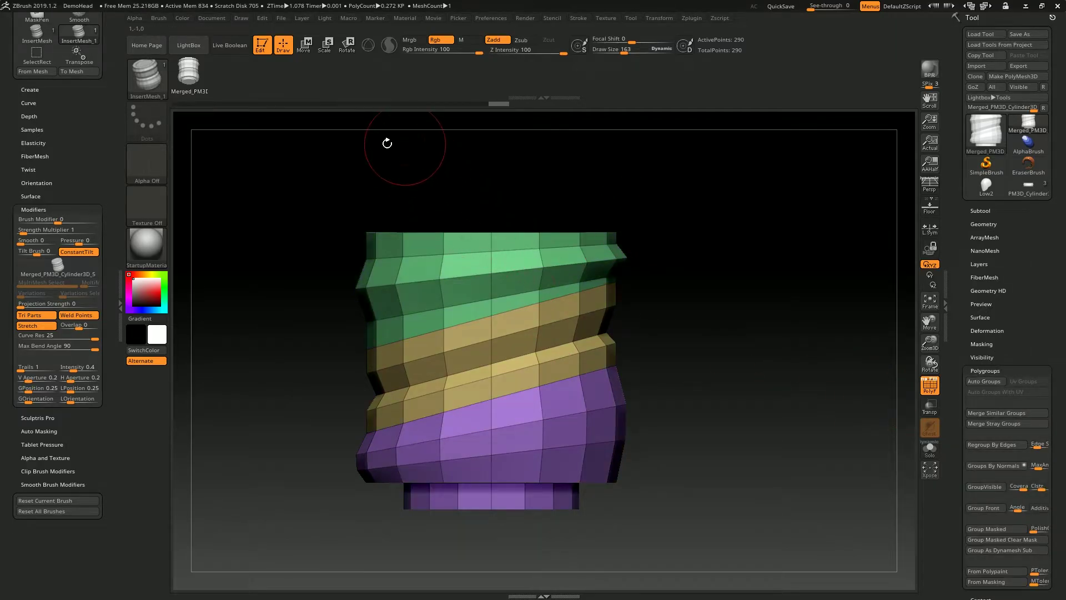
- Make a new InsertMesh brush from the twisted cylinder, test a hose, and undo it
click(155, 83)
click(334, 394)
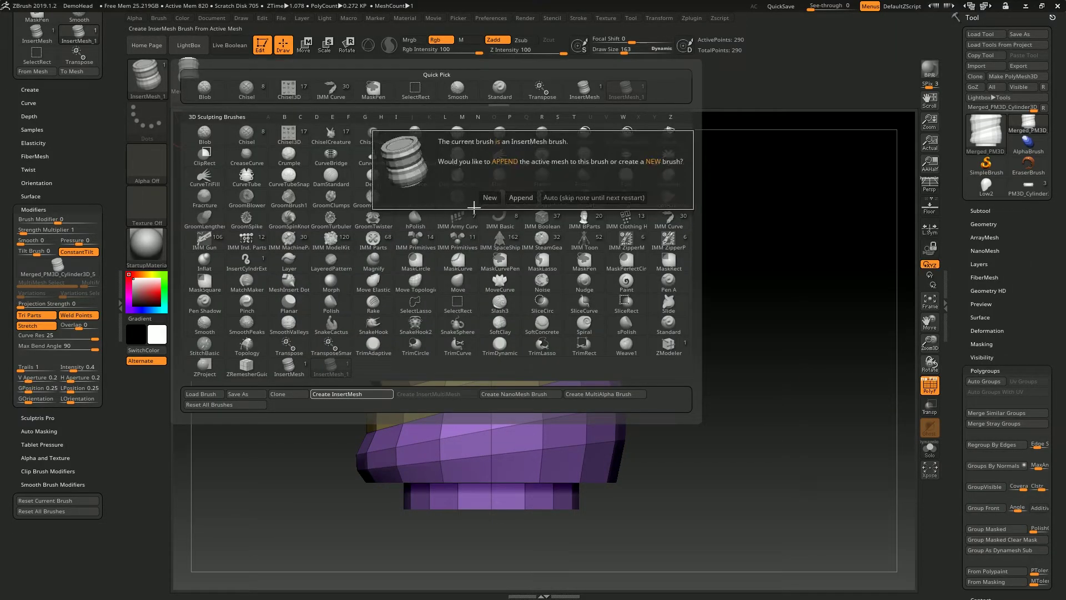
click(489, 198)
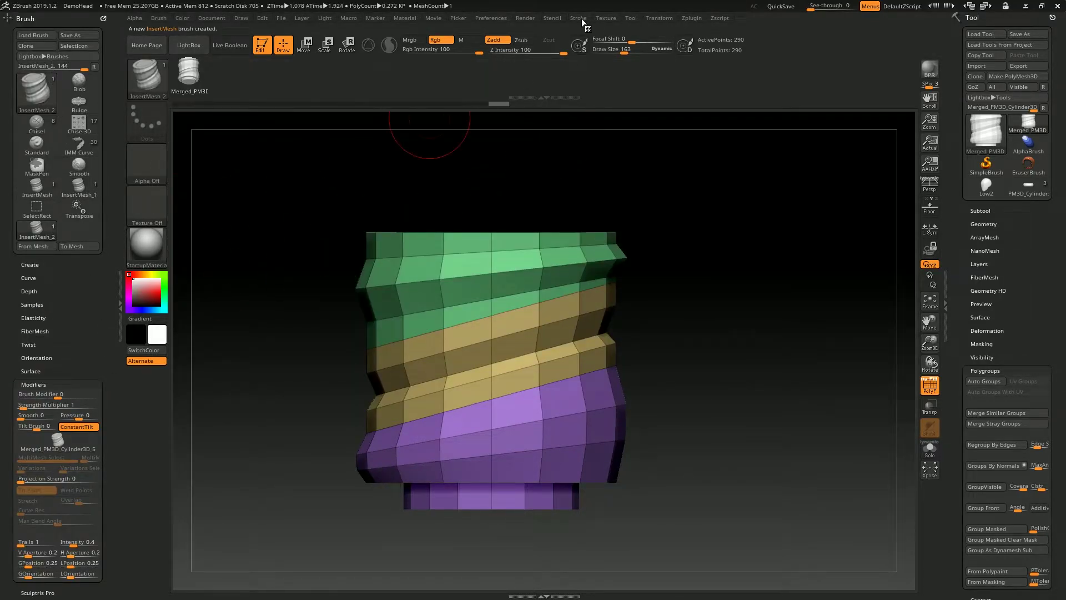
drag(583, 300, 478, 309)
drag(393, 298, 809, 357)
mouse_move(614, 181)
mouse_down()
mouse_move(507, 249)
mouse_move(561, 341)
mouse_move(539, 343)
mouse_up()
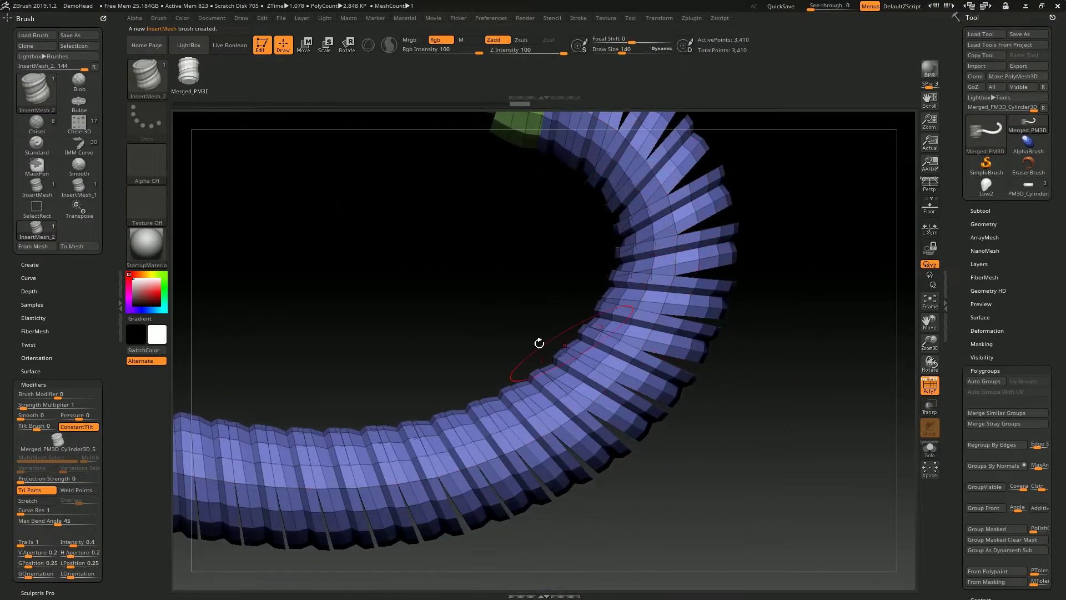
key(ctrl+z)
key(ctrl+z)
key(ctrl+z)
key(ctrl+z)
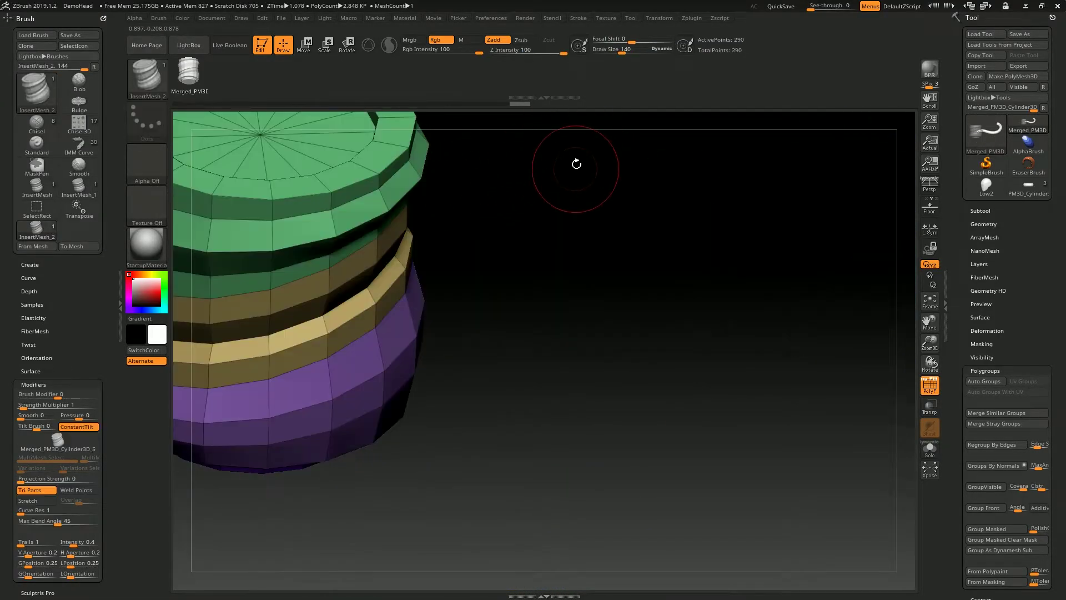
key(ctrl+z)
- Turn on Weld Points for the hose brush and check it with redo and undo
click(78, 491)
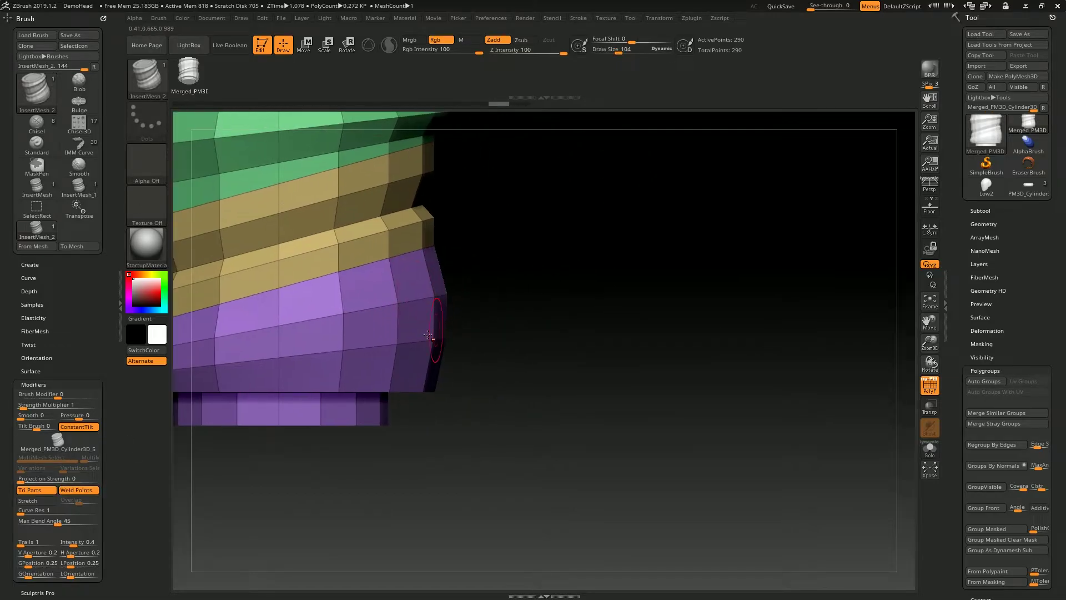
key(ctrl+shift+z)
key(ctrl+shift+z)
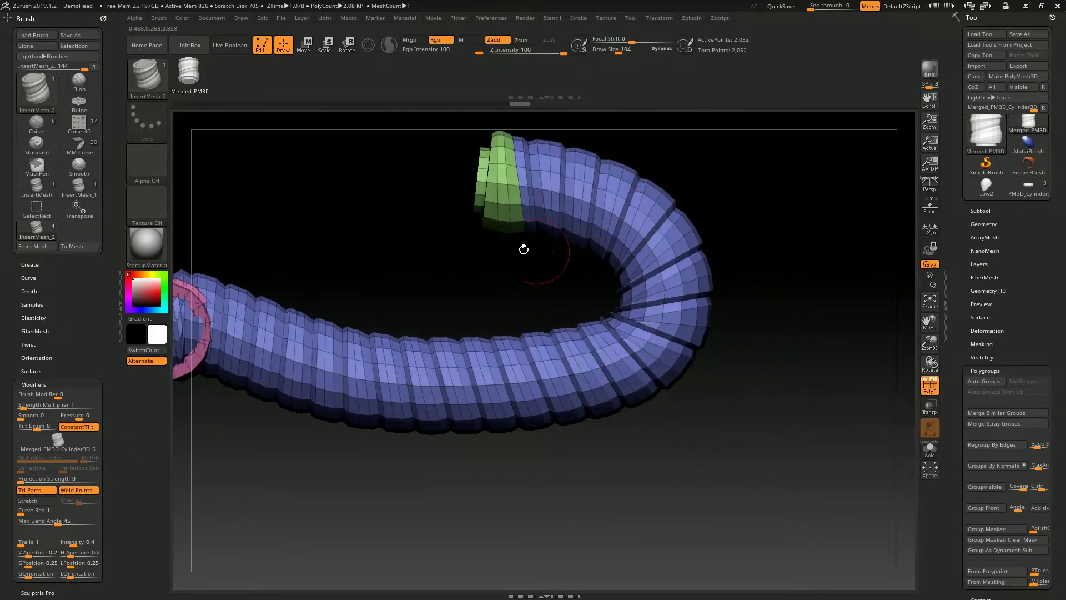
key(ctrl+shift+z)
key(ctrl+shift+z)
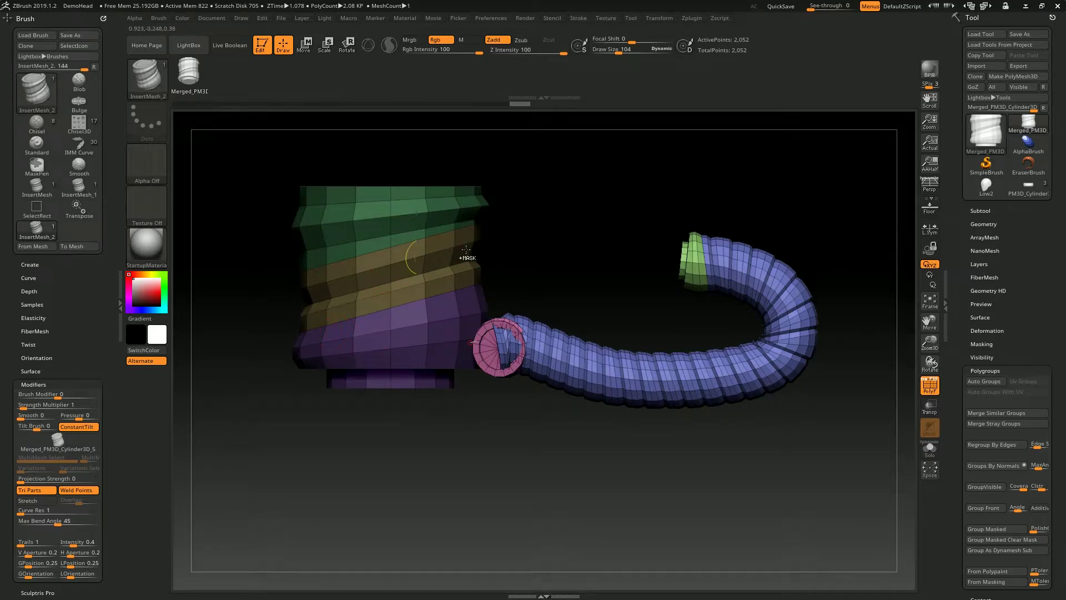
key(ctrl+z)
key(ctrl+z)
key(ctrl+z)
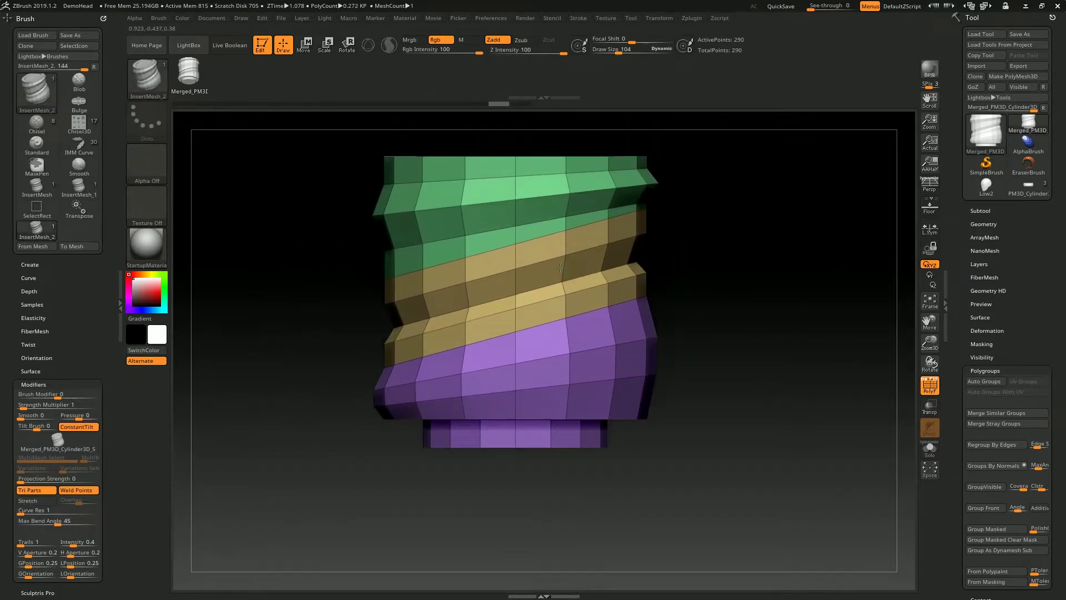
key(ctrl+z)
- Isolate the green band to view it from below, unhide all, and select the Low2 head
ctrl+shift+click(464, 258)
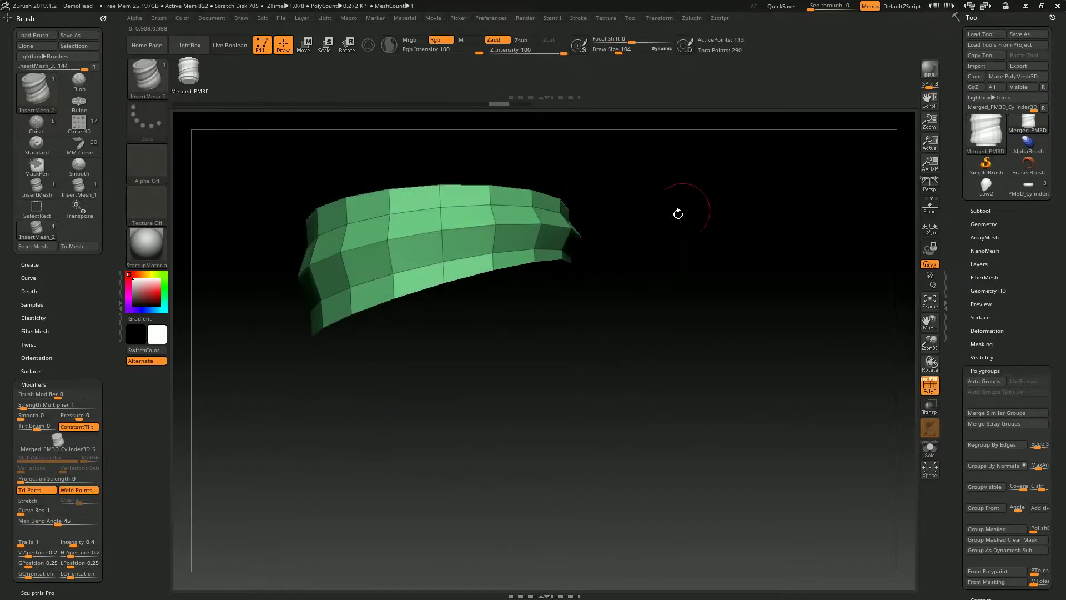
drag(678, 216, 461, 290)
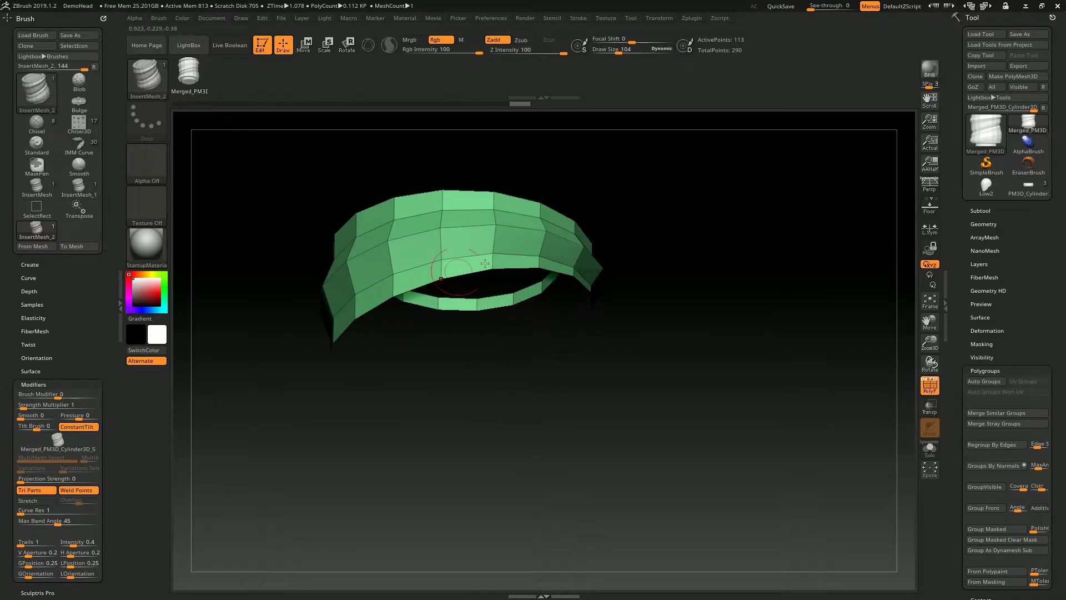
ctrl+shift+click(735, 158)
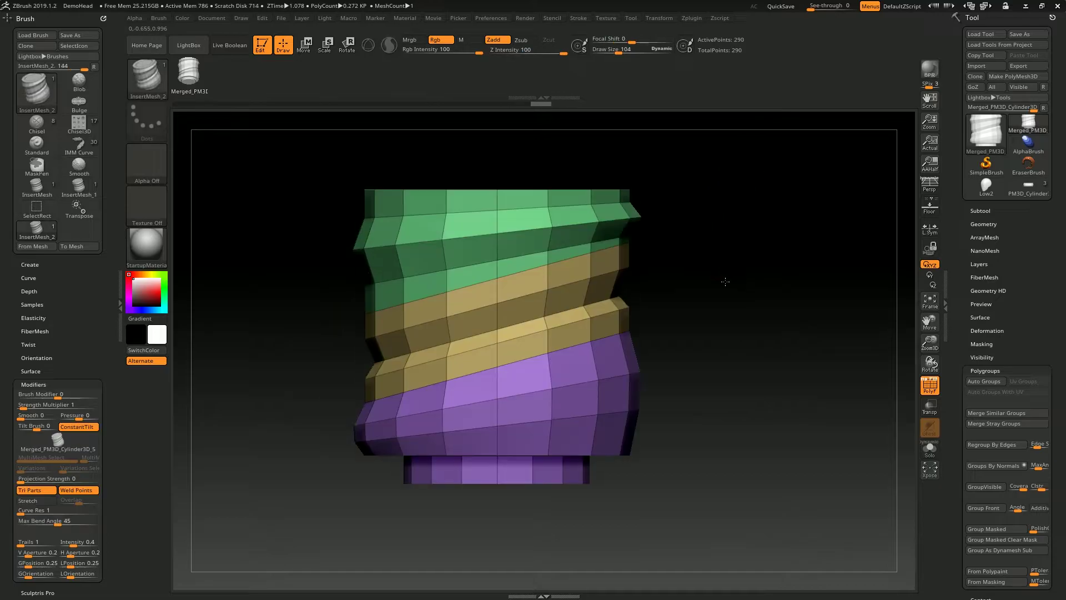
click(987, 186)
- Draw a curved hose across the head, lower the brush's Imbed depth, and rotate to inspect
mouse_move(500, 301)
mouse_down()
mouse_move(577, 303)
mouse_move(650, 207)
mouse_move(587, 366)
mouse_up()
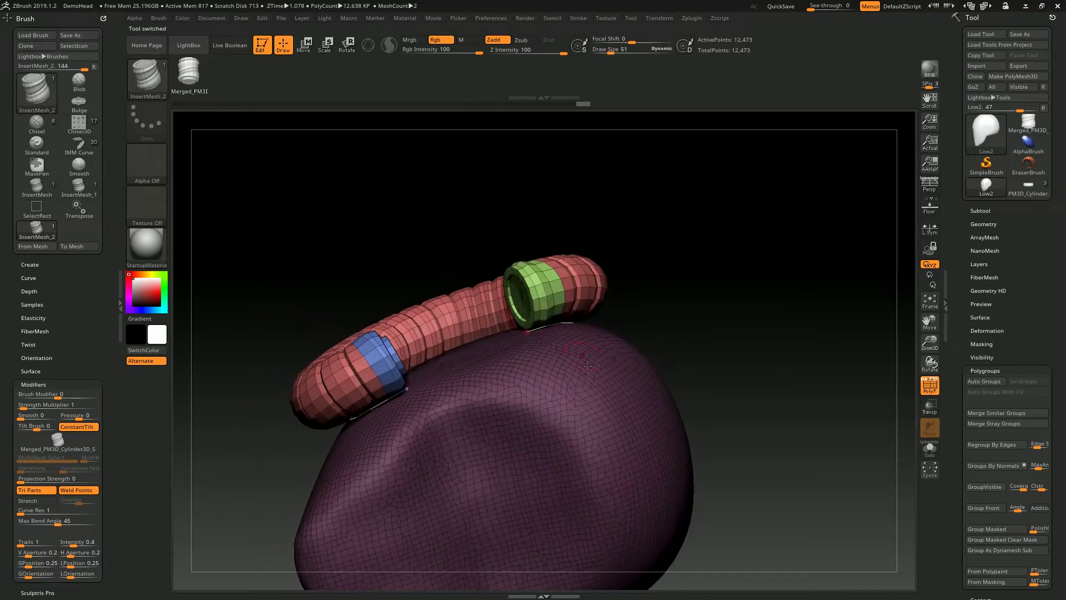
click(29, 291)
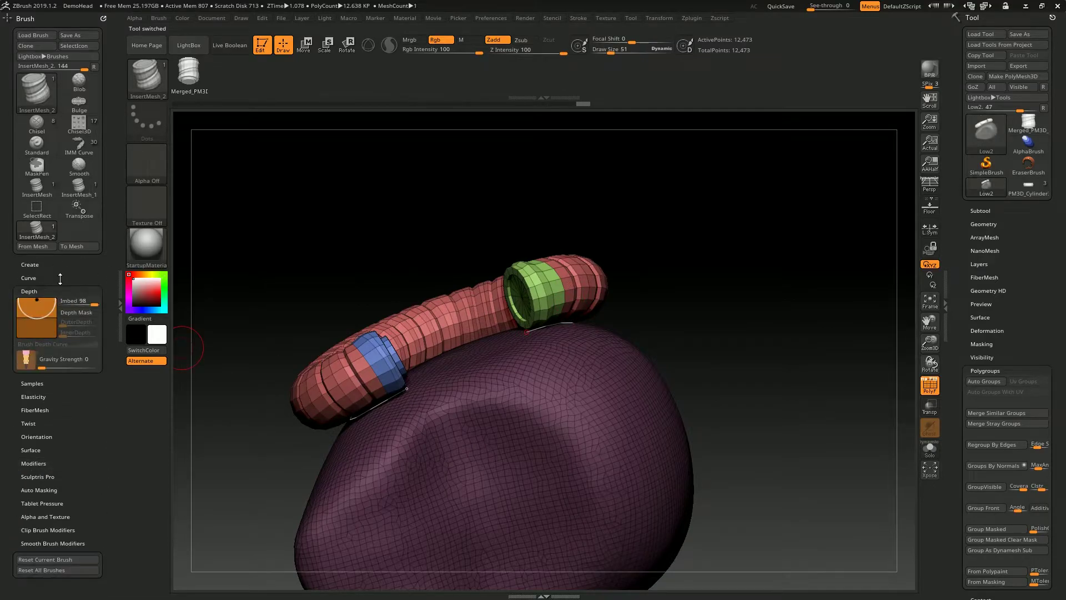
mouse_move(38, 299)
mouse_down()
mouse_move(39, 289)
mouse_move(29, 318)
mouse_up()
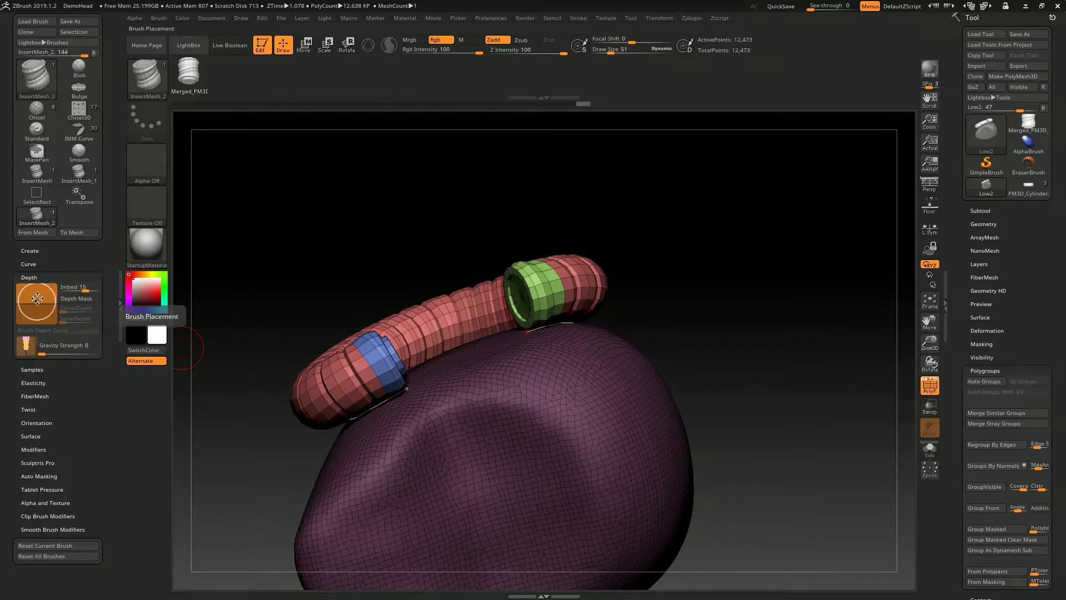
mouse_move(636, 209)
mouse_down()
mouse_move(659, 225)
mouse_move(589, 180)
mouse_move(549, 191)
mouse_up()
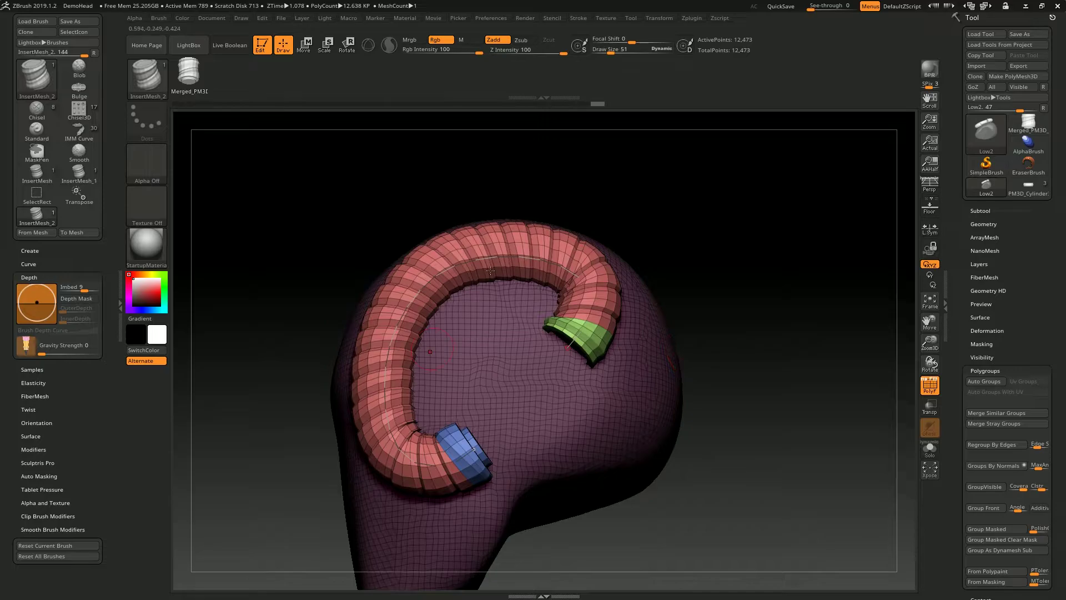
drag(490, 271, 470, 258)
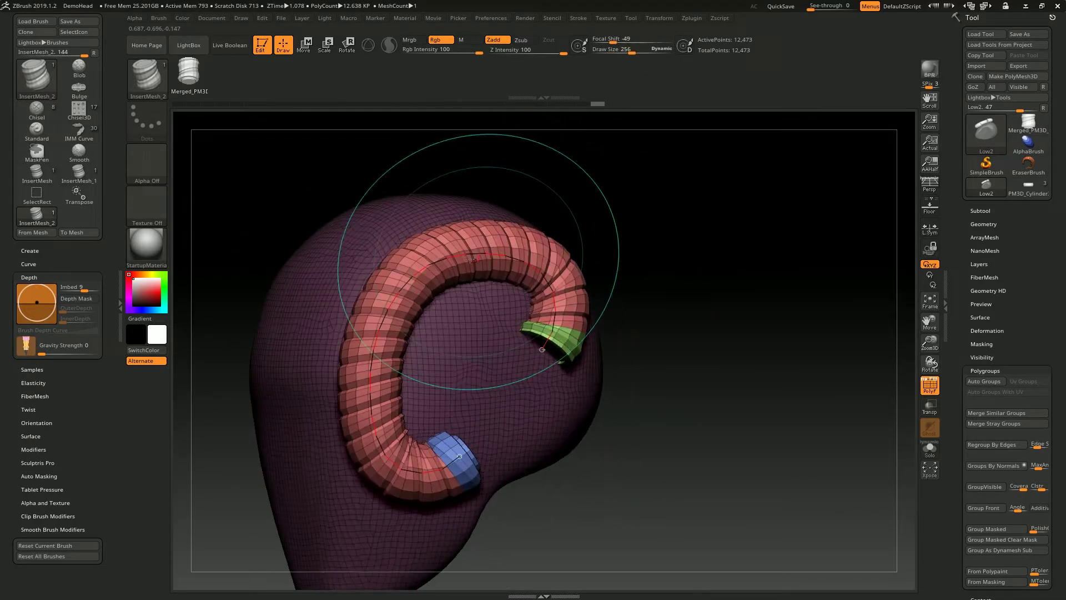
- Switch to the IMM Curve brush, enable Stroke Curve Mode, and lay a chain curve on the head
key(b)
click(556, 203)
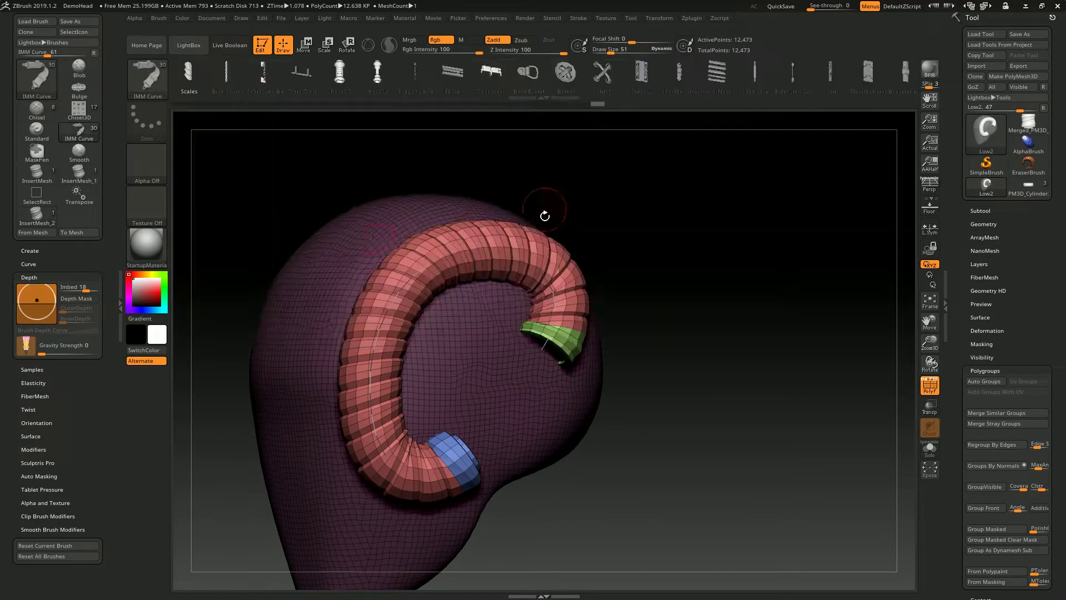
drag(311, 167, 466, 278)
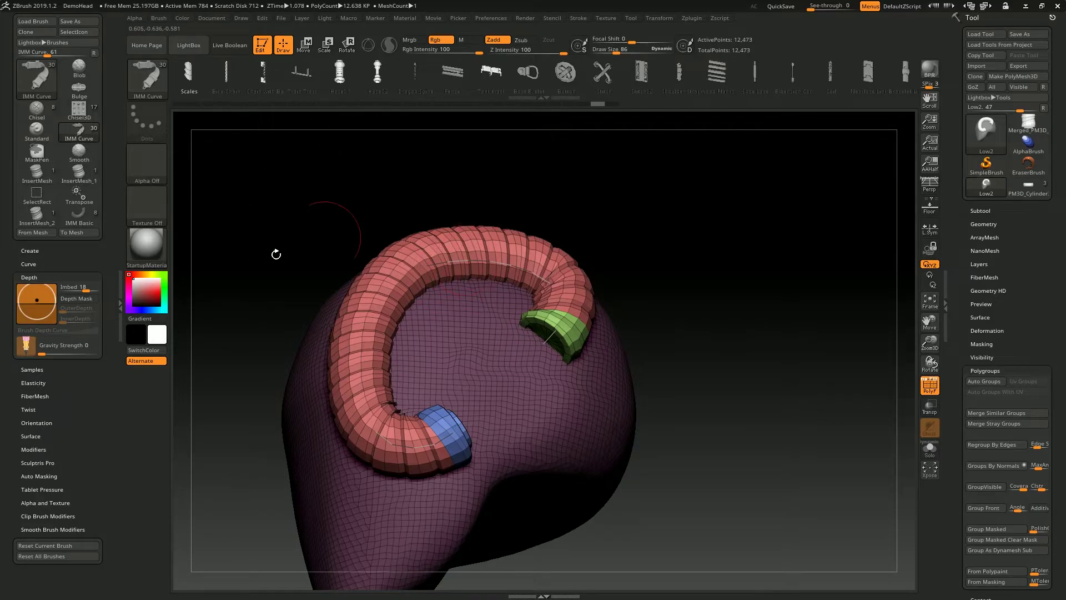
drag(106, 382, 106, 396)
click(578, 18)
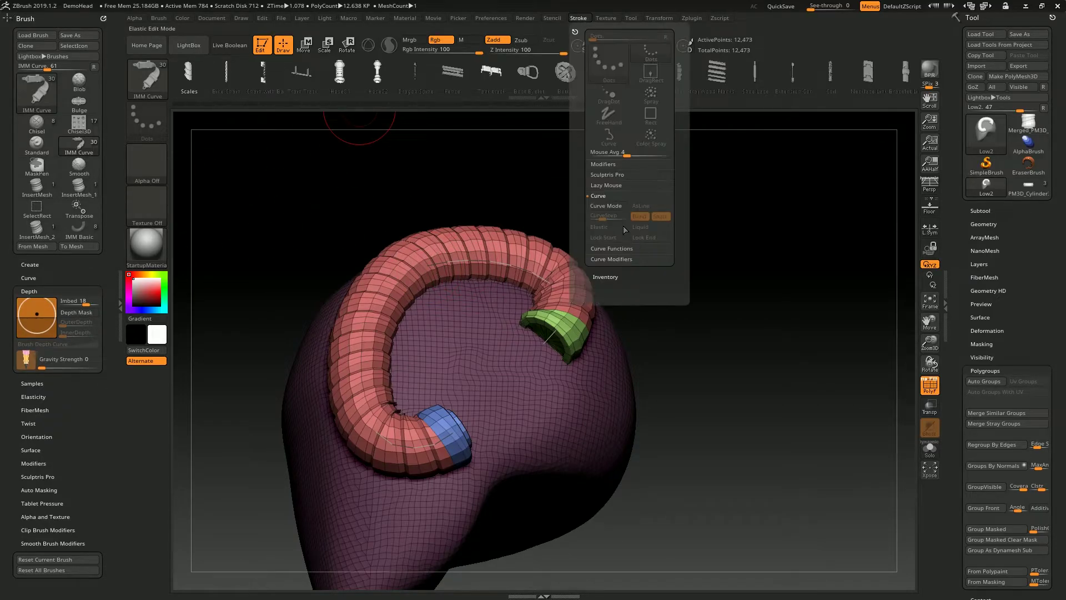
click(616, 207)
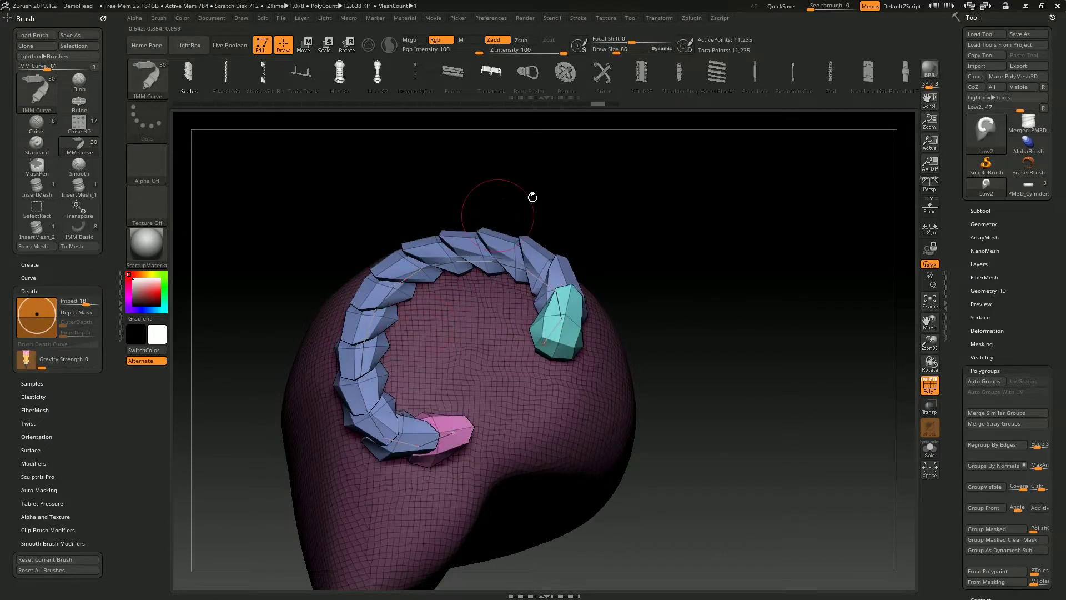
mouse_move(532, 198)
mouse_down()
mouse_move(617, 156)
mouse_move(489, 286)
mouse_up()
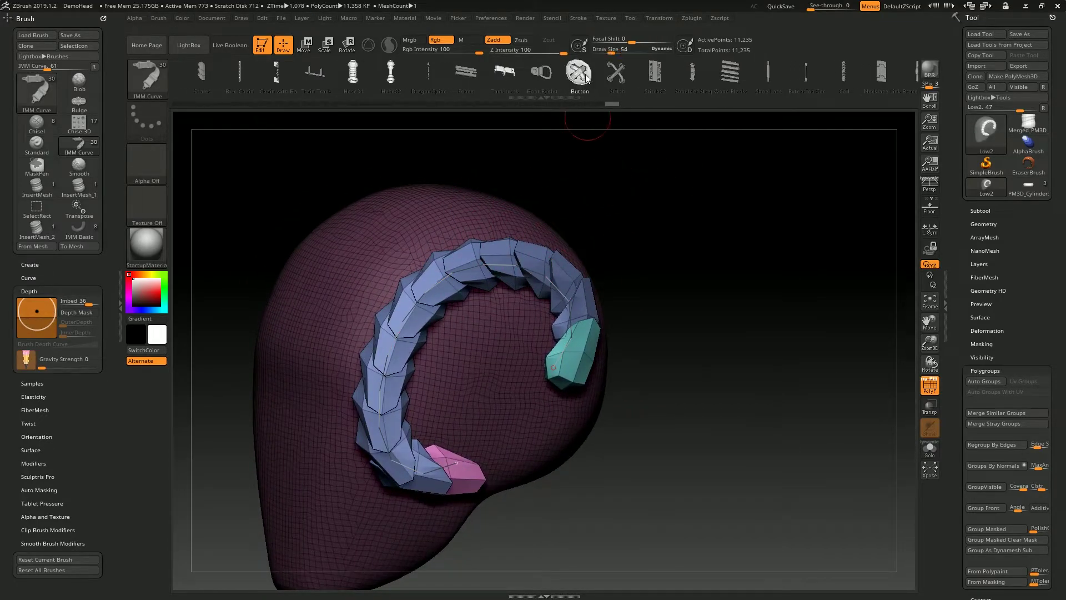
- Swap the curve's insert mesh to Button, then Stitch02, and commit the strip onto the head
click(579, 72)
click(452, 250)
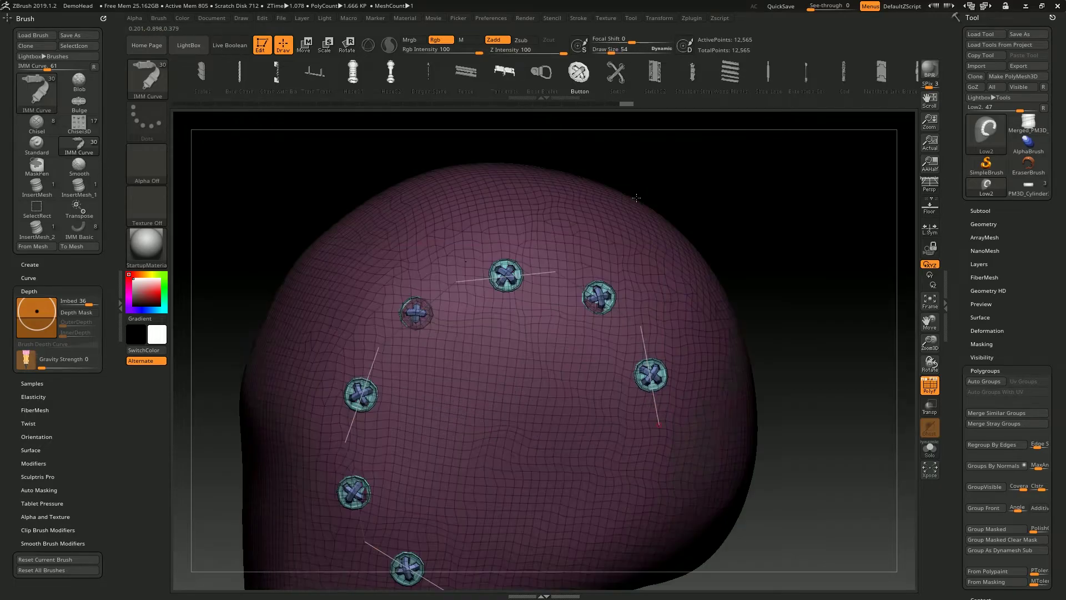
click(650, 72)
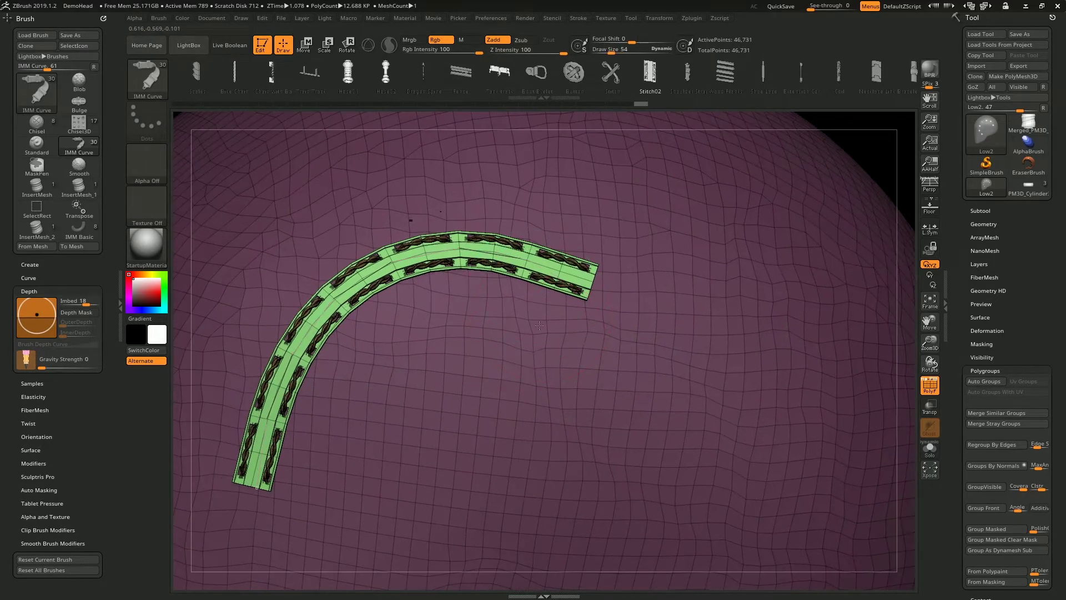
mouse_move(722, 389)
shift+mouse_down()
mouse_move(676, 209)
mouse_move(457, 126)
shift+mouse_up()
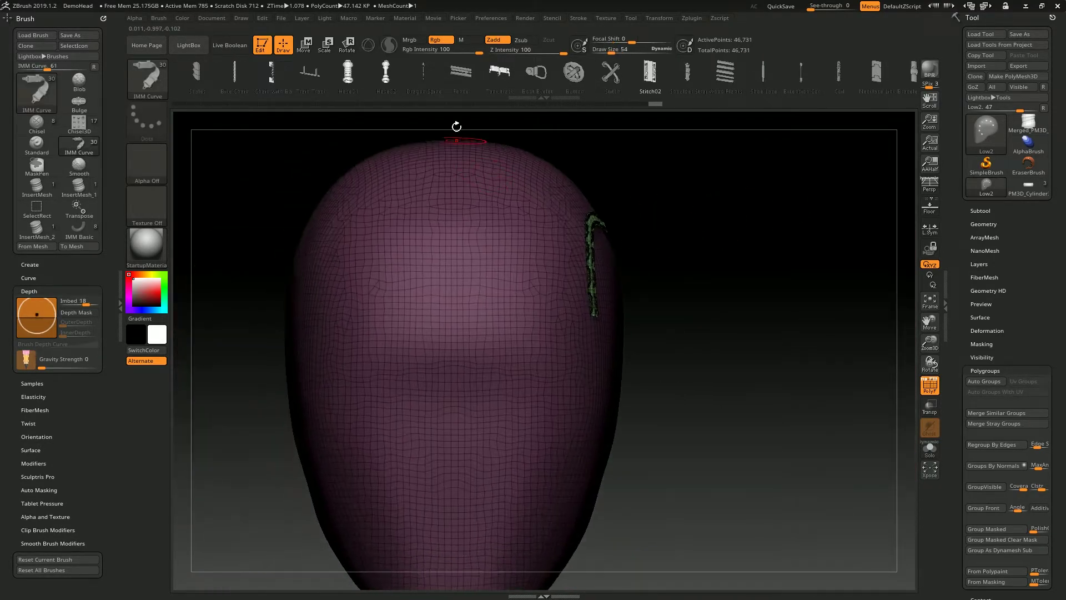
- Switch the curve mesh to Vine1Of4, try leafy vine curves off the head, then undo them
drag(776, 75, 536, 111)
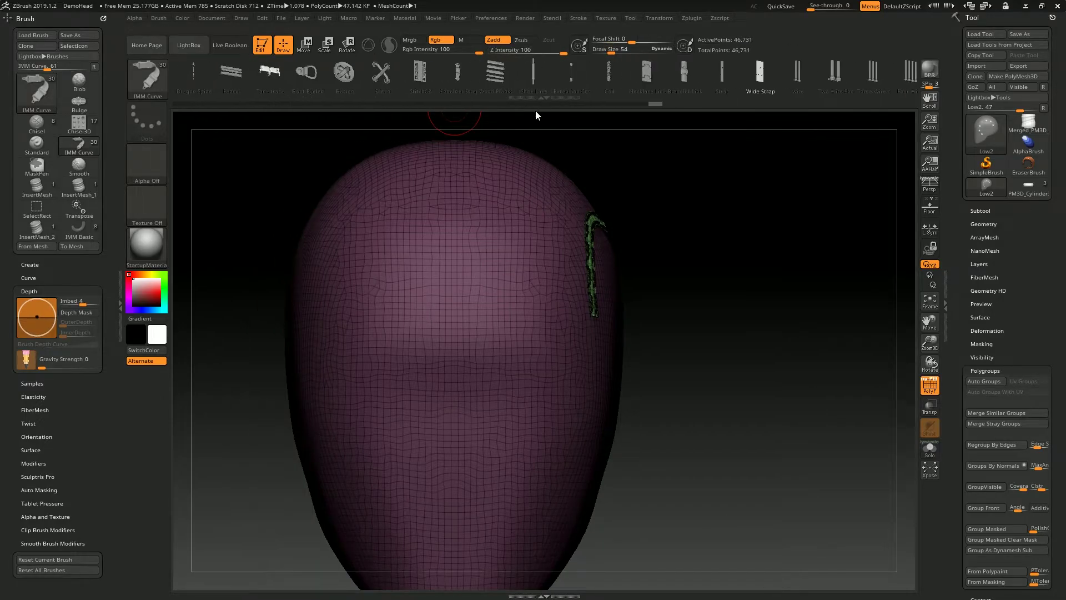
drag(757, 72, 558, 105)
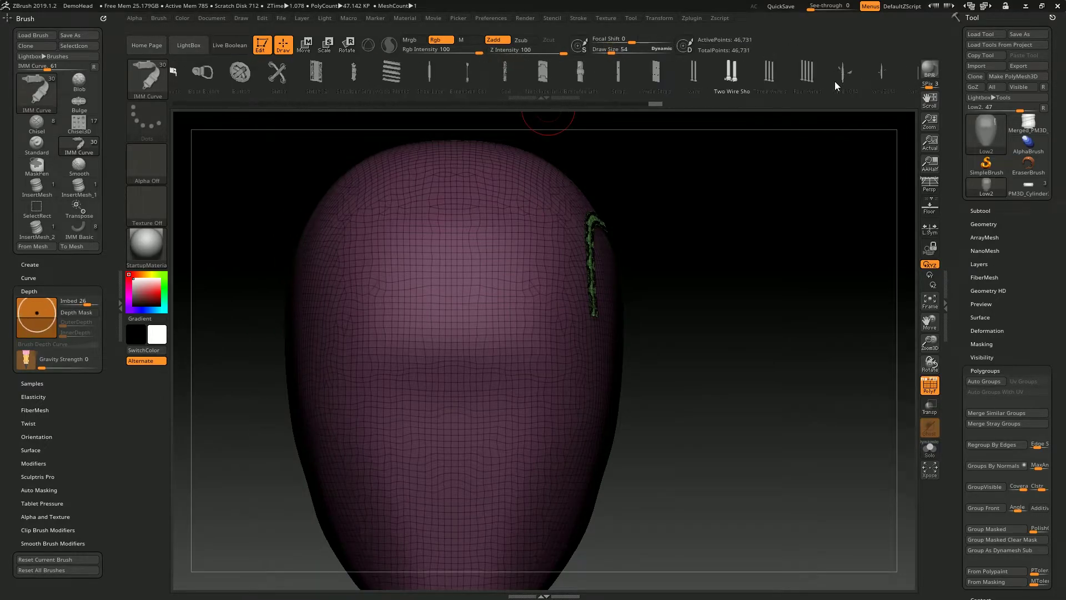
click(831, 73)
drag(849, 316, 785, 178)
drag(624, 262, 686, 277)
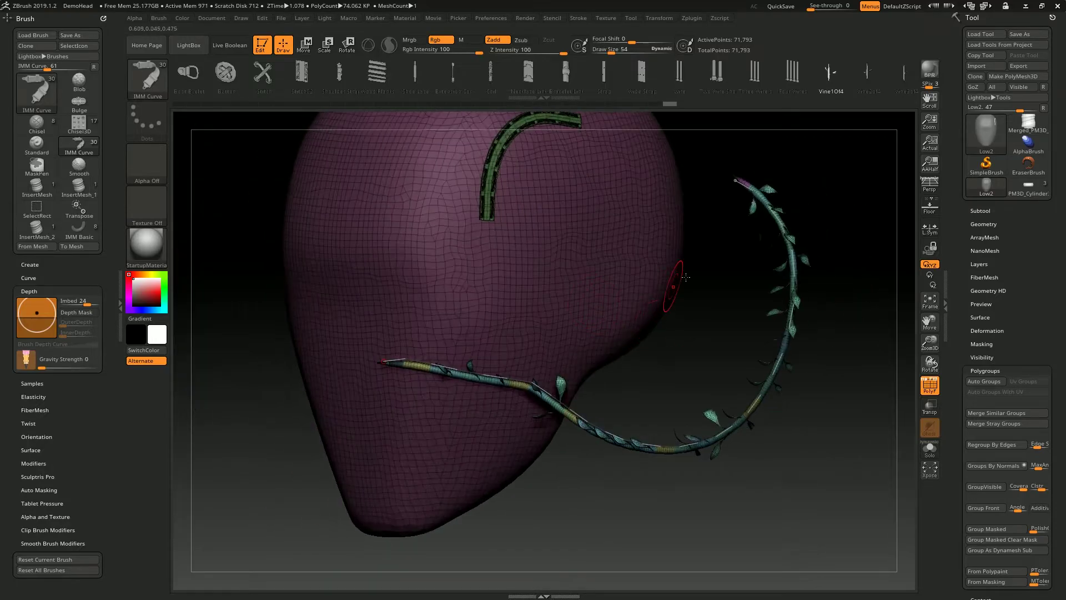
key(shift+f)
drag(746, 195, 582, 352)
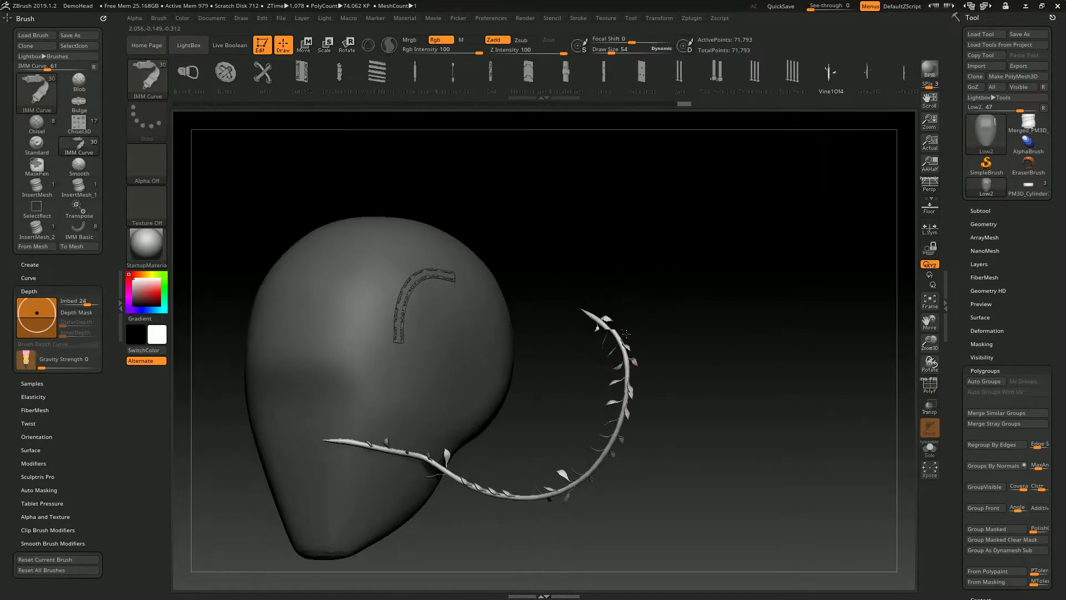
mouse_move(542, 315)
mouse_down()
mouse_move(614, 281)
mouse_move(712, 184)
mouse_move(719, 217)
mouse_up()
key(ctrl+z)
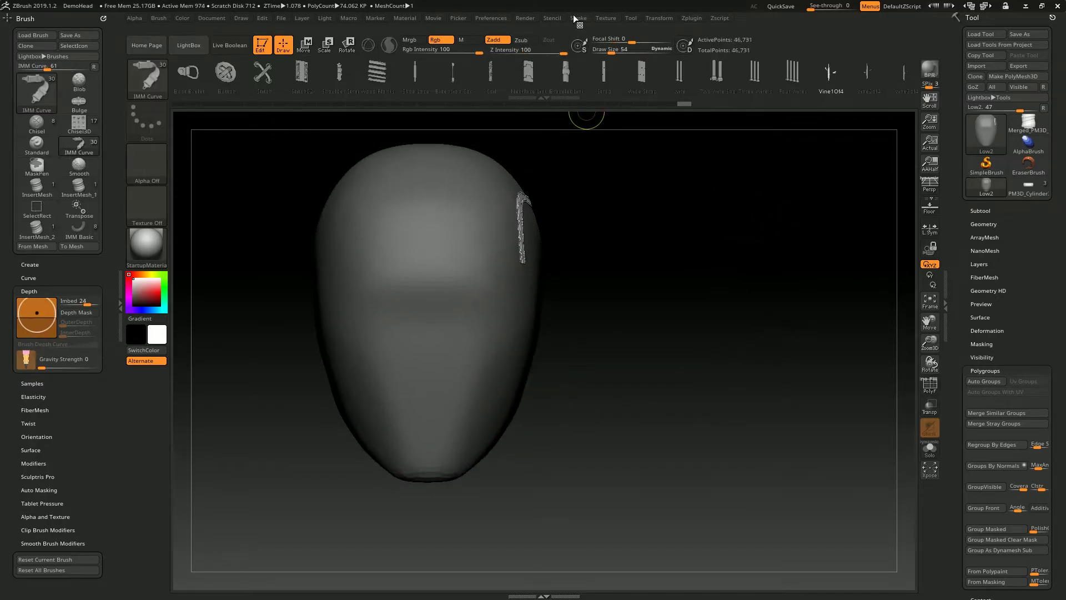
- Retry a vine curve down the head, inspect it, undo, and draw another leafy vine
click(578, 18)
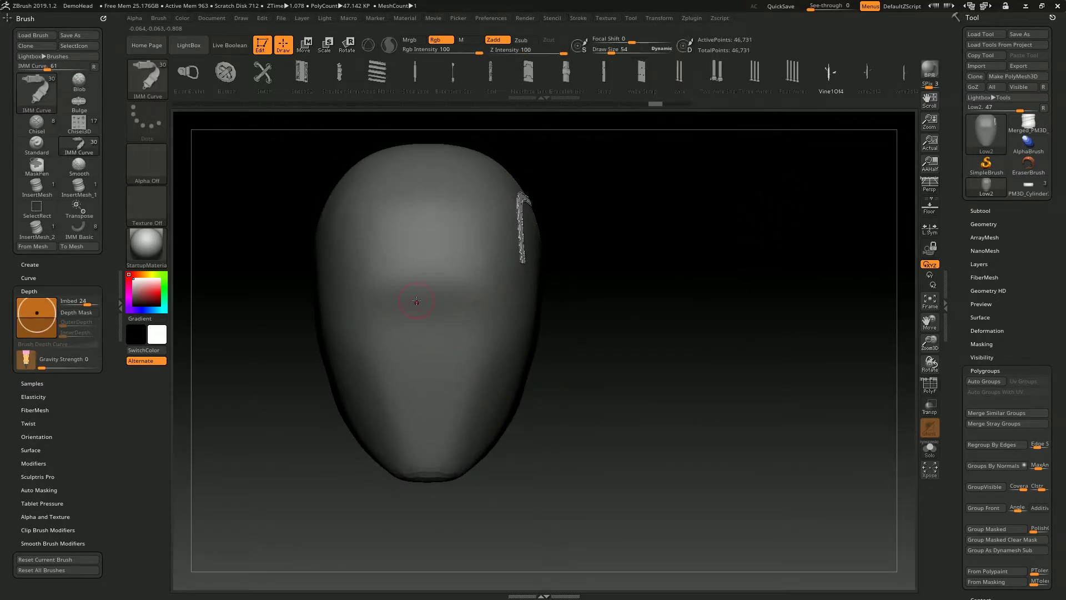
drag(440, 166, 440, 556)
key(shift+f)
mouse_move(468, 252)
right_down()
mouse_move(464, 211)
mouse_move(464, 237)
right_up()
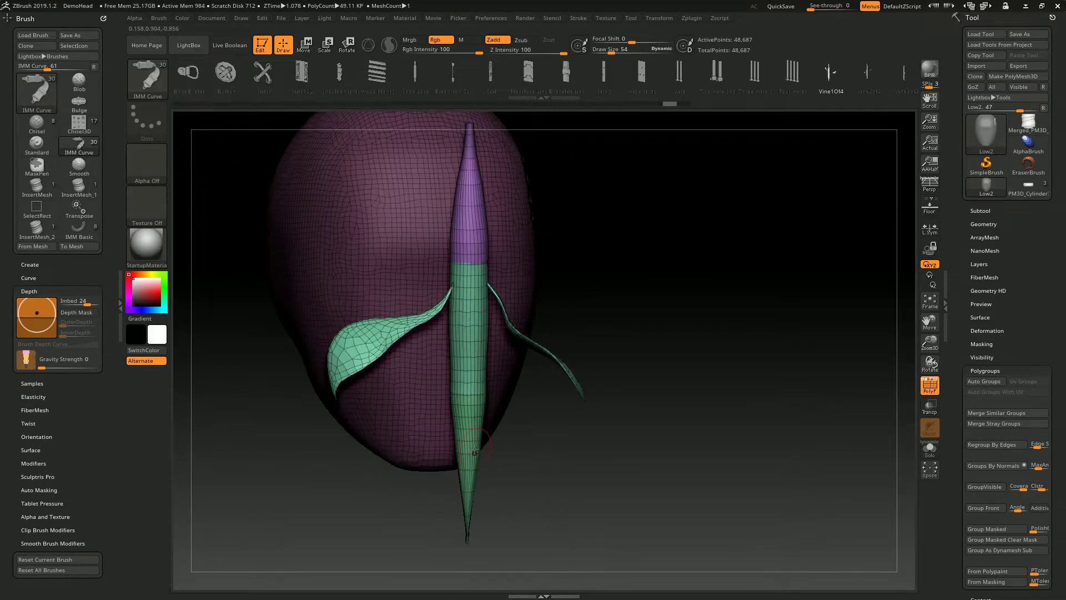
mouse_move(474, 324)
right_down()
mouse_move(477, 280)
mouse_move(556, 263)
right_up()
key(shift+f)
key(shift+f)
key(ctrl+z)
click(572, 20)
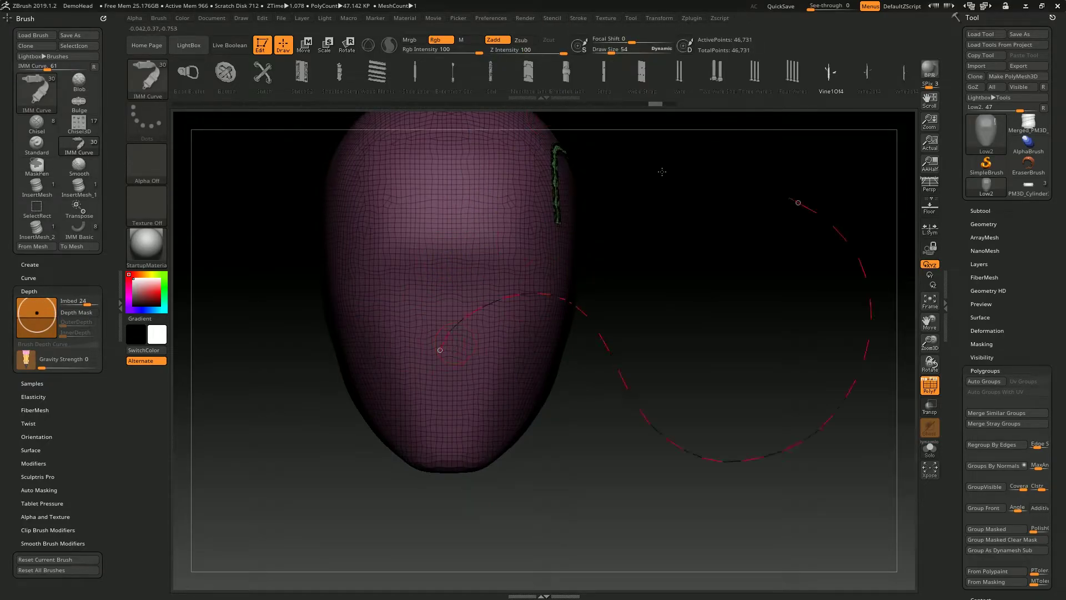
mouse_move(662, 171)
mouse_down()
mouse_move(631, 217)
mouse_move(551, 241)
mouse_up()
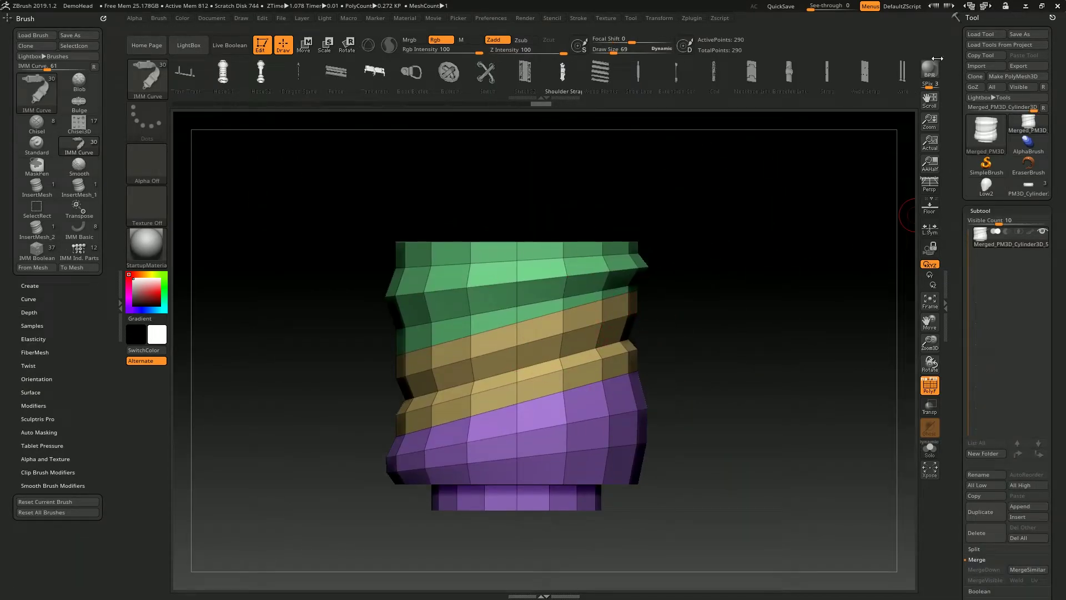
- Duplicate the cylinder subtool and use Solo and PolyF to compare the original and twisted copy
drag(818, 299, 783, 278)
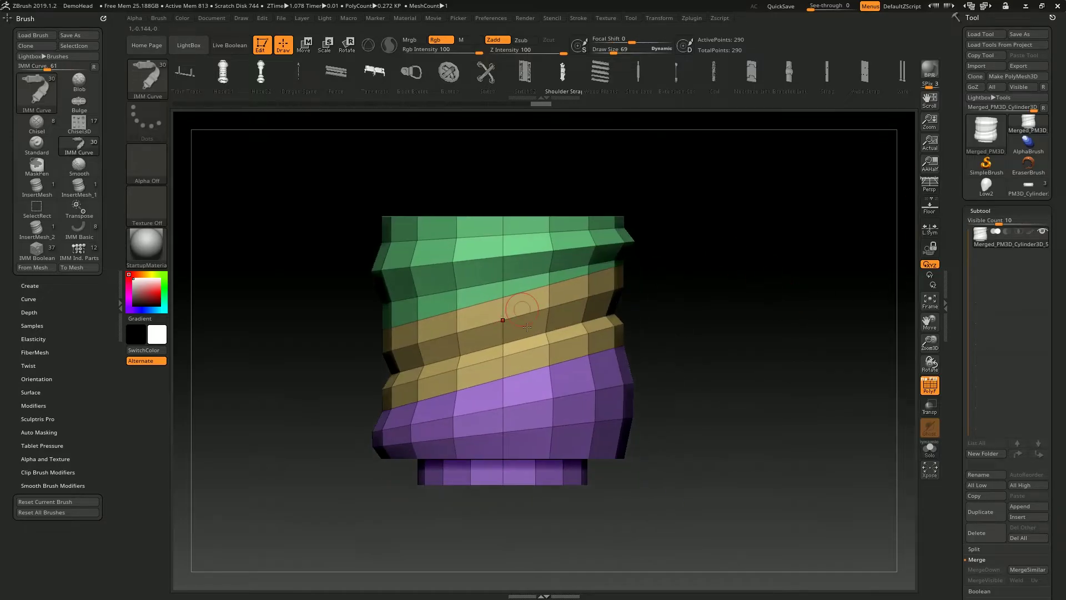
click(1011, 504)
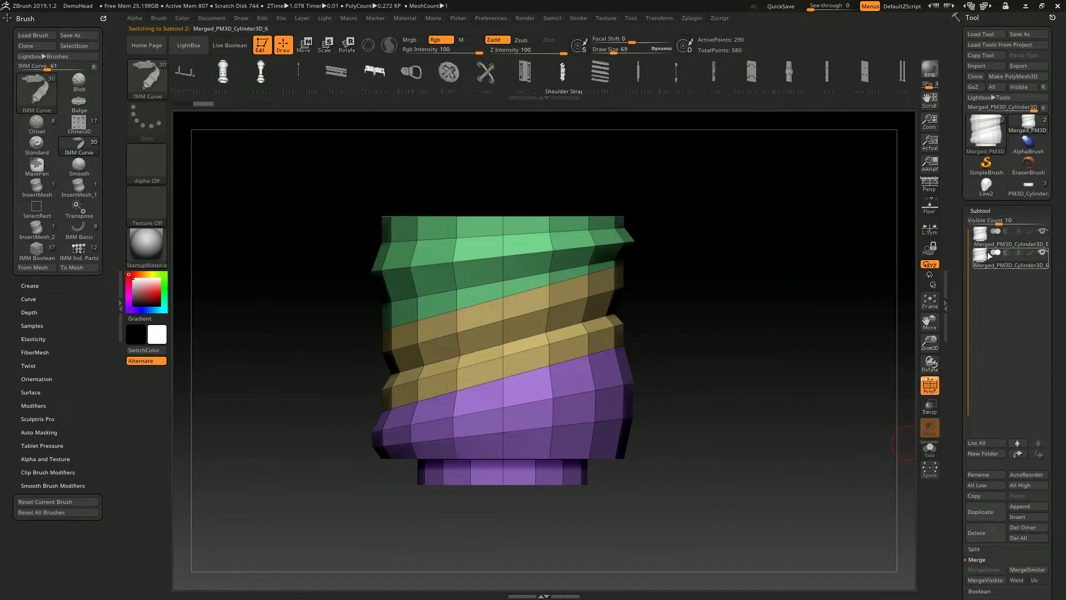
click(988, 236)
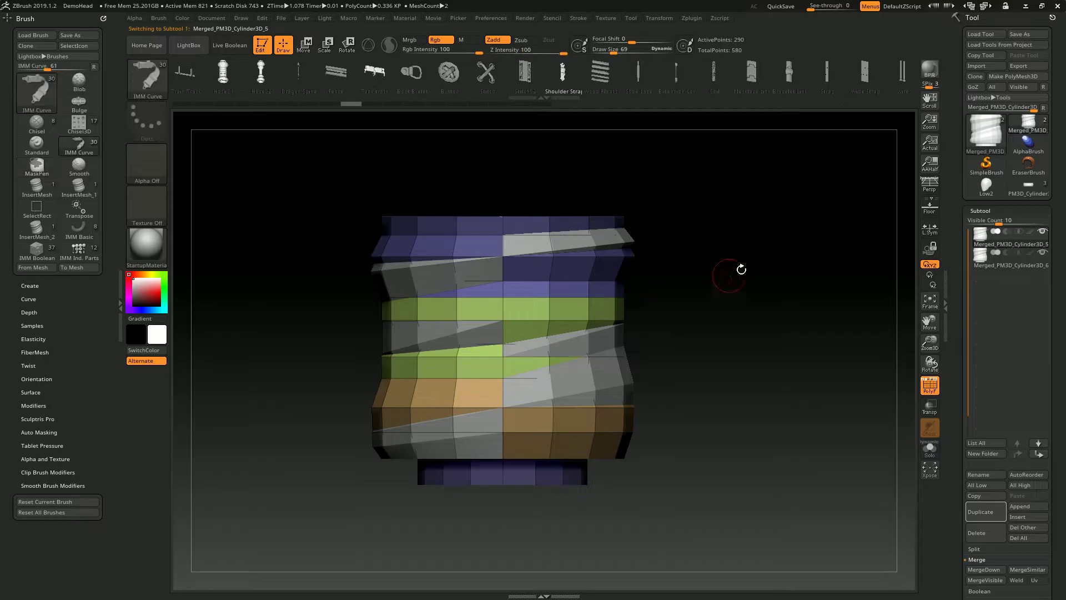
key(ctrl+shift+s)
key(shift+f)
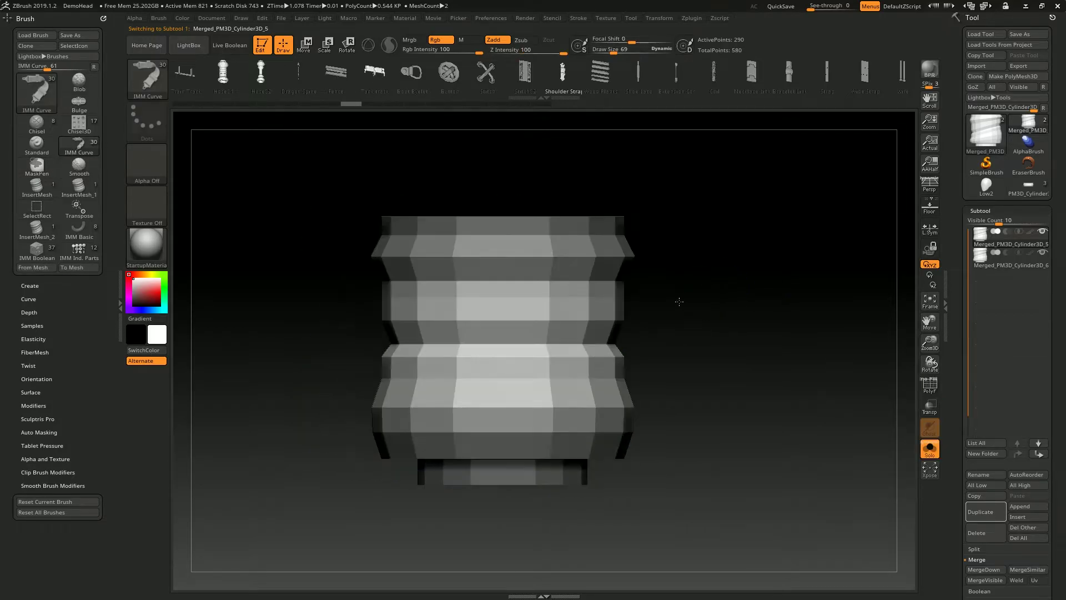
key(shift+f)
key(s)
click(991, 265)
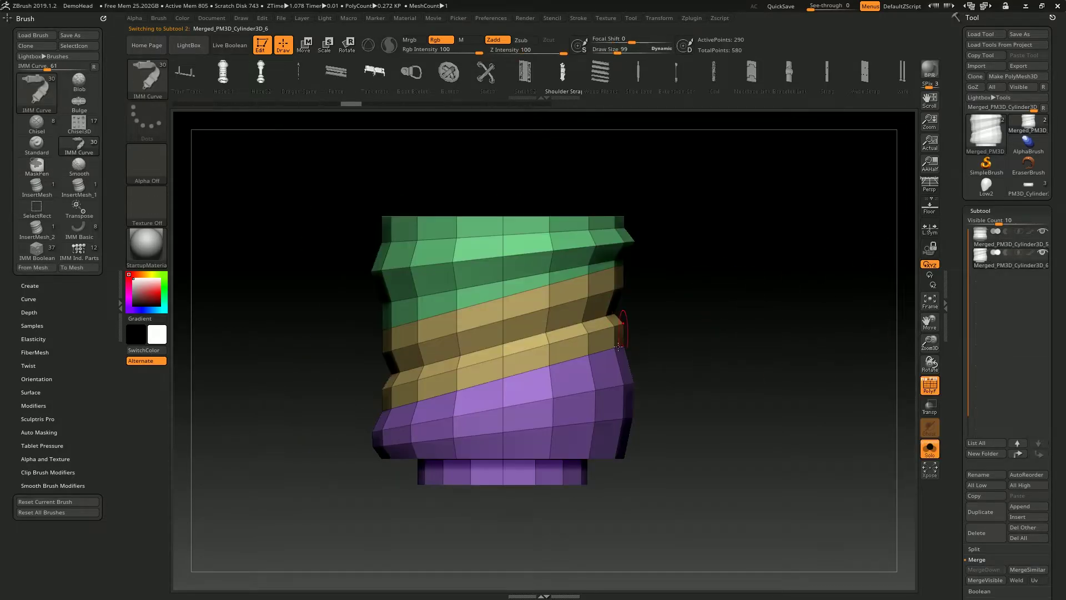
- Duplicate the twisted copy into a third subtool, then mask and inspect its green band
click(985, 511)
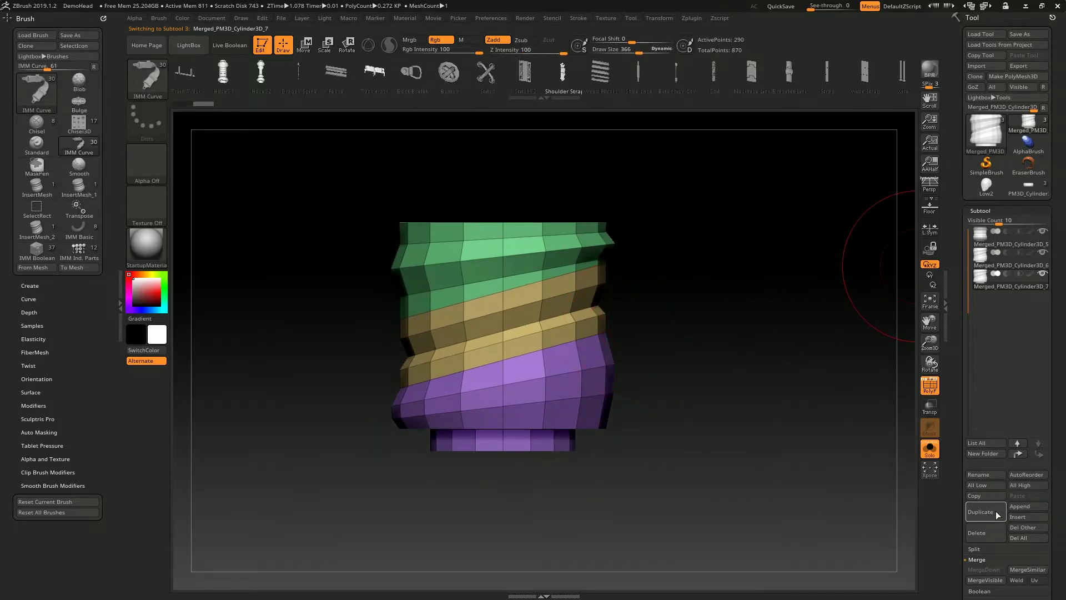
ctrl+drag(357, 298, 667, 388)
key(w)
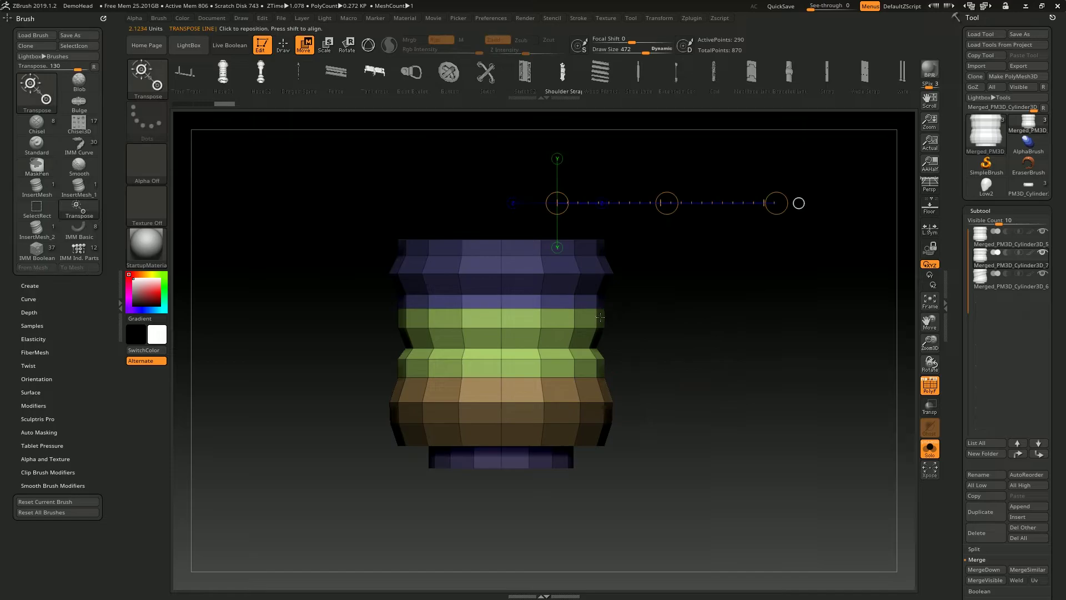
key(q)
ctrl+drag(739, 261, 755, 266)
mouse_move(786, 314)
mouse_down()
mouse_move(757, 276)
mouse_move(555, 383)
mouse_up()
ctrl+shift+click(555, 383)
shift+drag(745, 283, 632, 309)
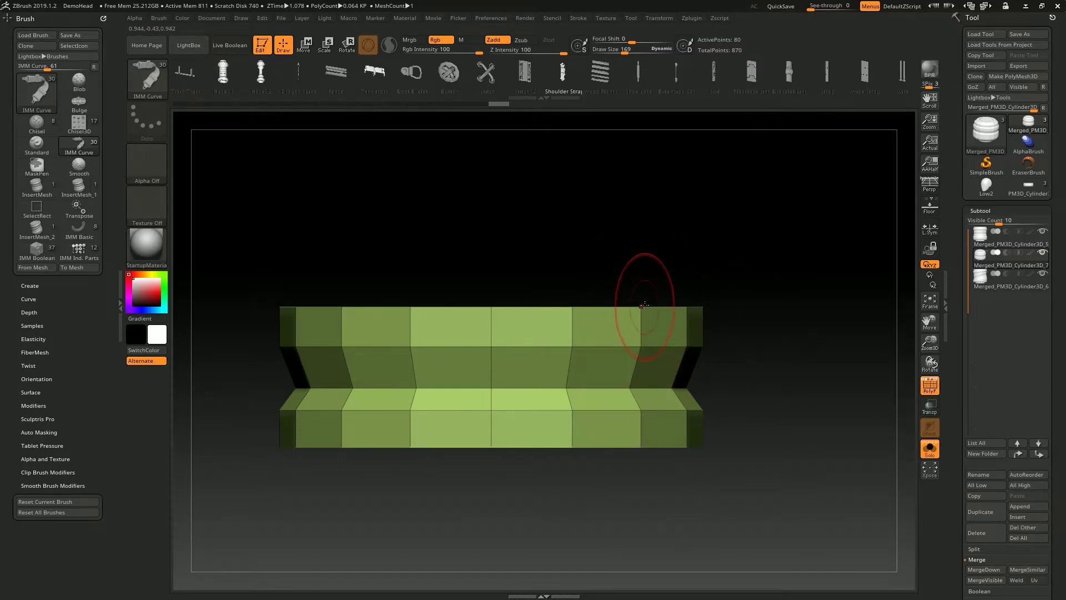
mouse_move(813, 391)
mouse_down()
mouse_move(761, 317)
mouse_move(686, 274)
mouse_move(709, 333)
mouse_move(610, 312)
mouse_move(733, 256)
mouse_up()
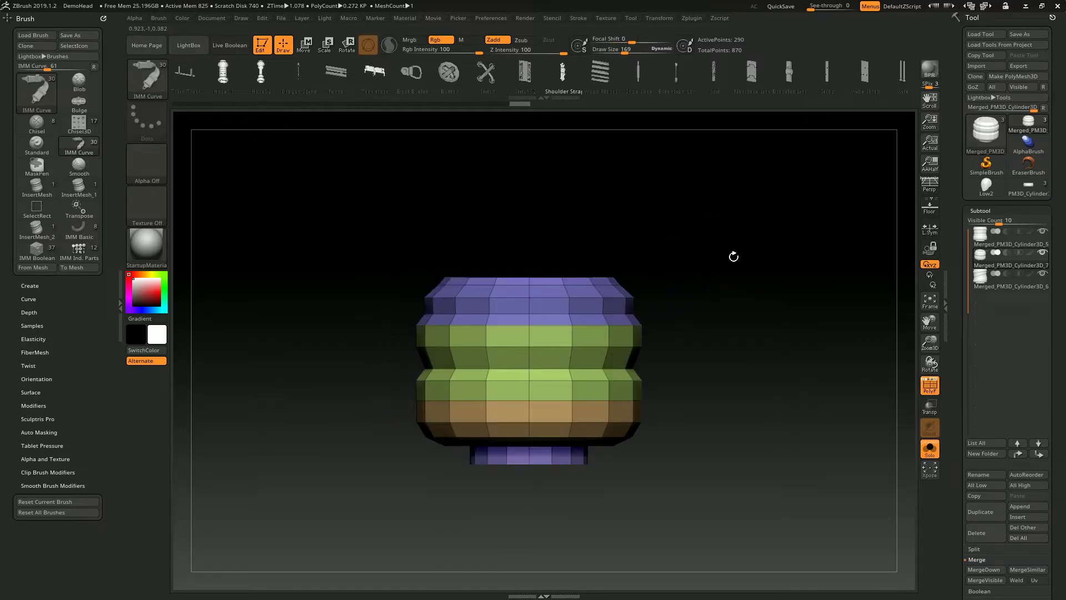
- Regroup the third cylinder copy with Auto Groups and check each of the three subtools
click(982, 211)
click(1008, 370)
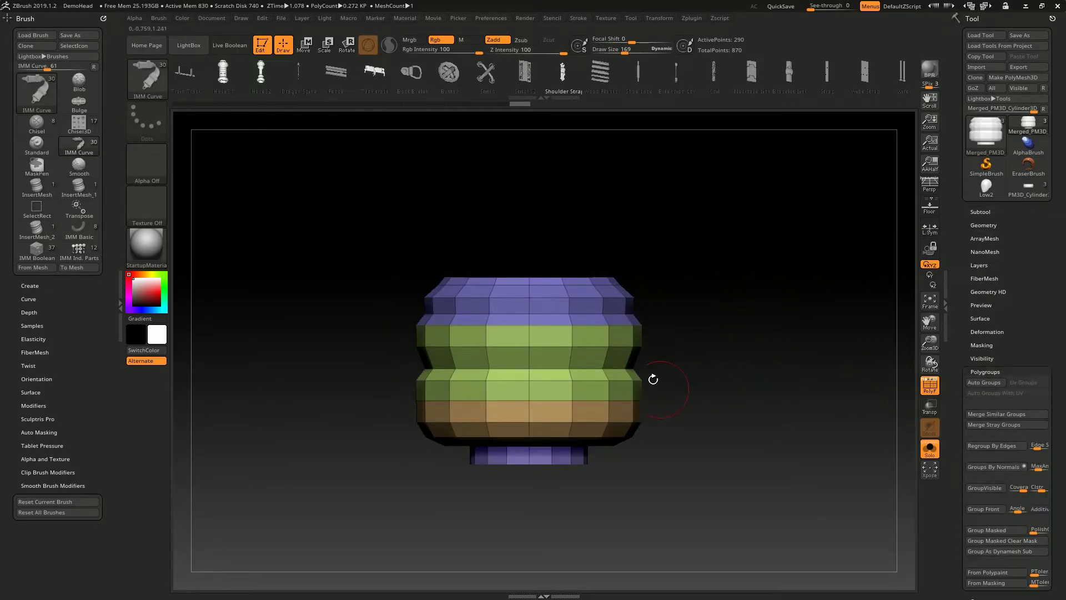
click(994, 382)
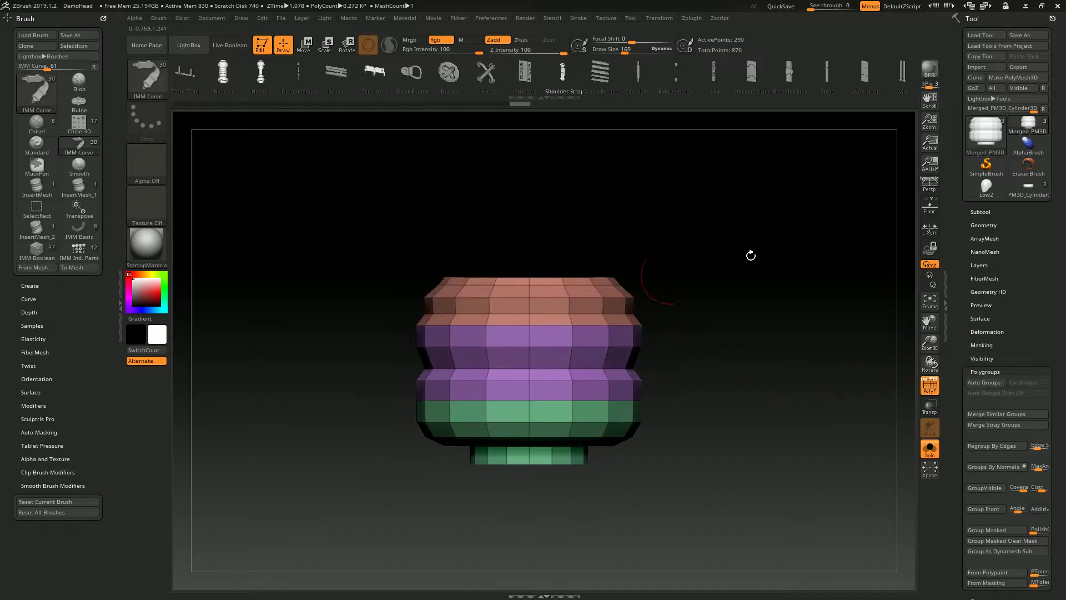
click(980, 212)
click(987, 286)
click(981, 211)
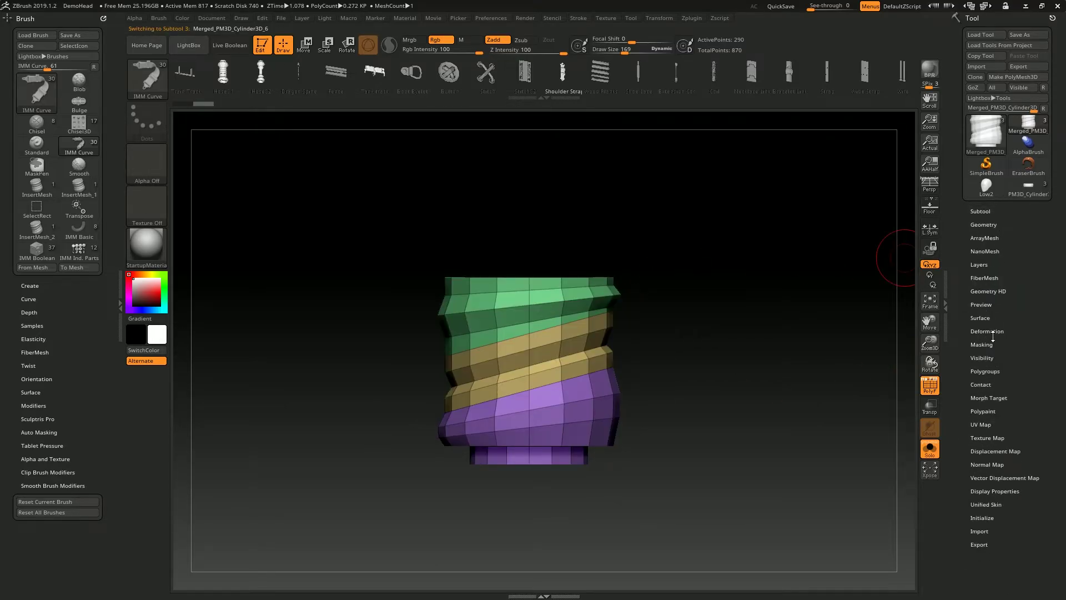
click(984, 269)
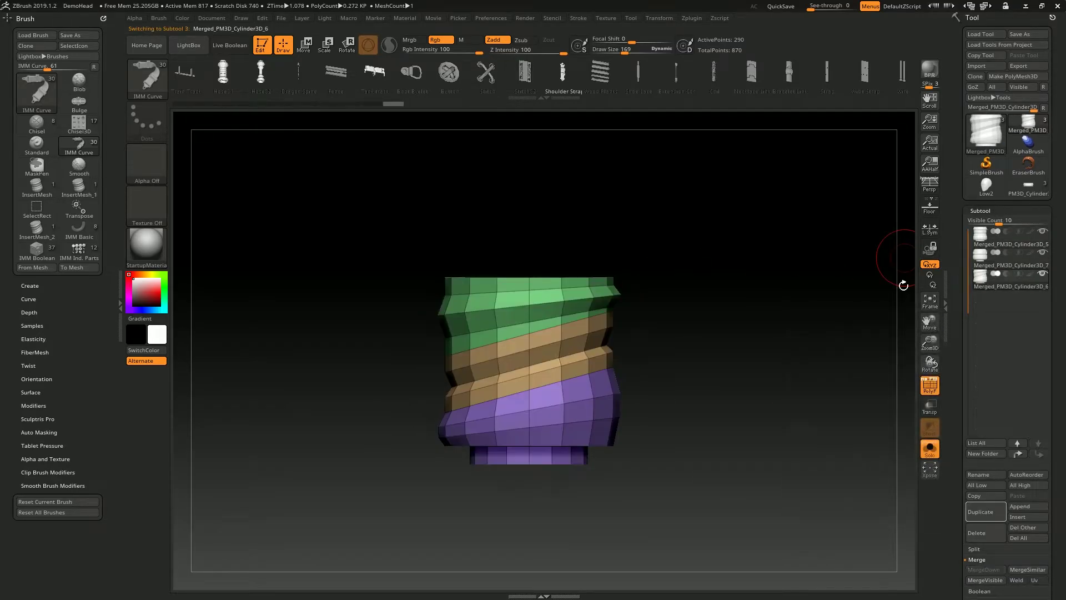
click(988, 239)
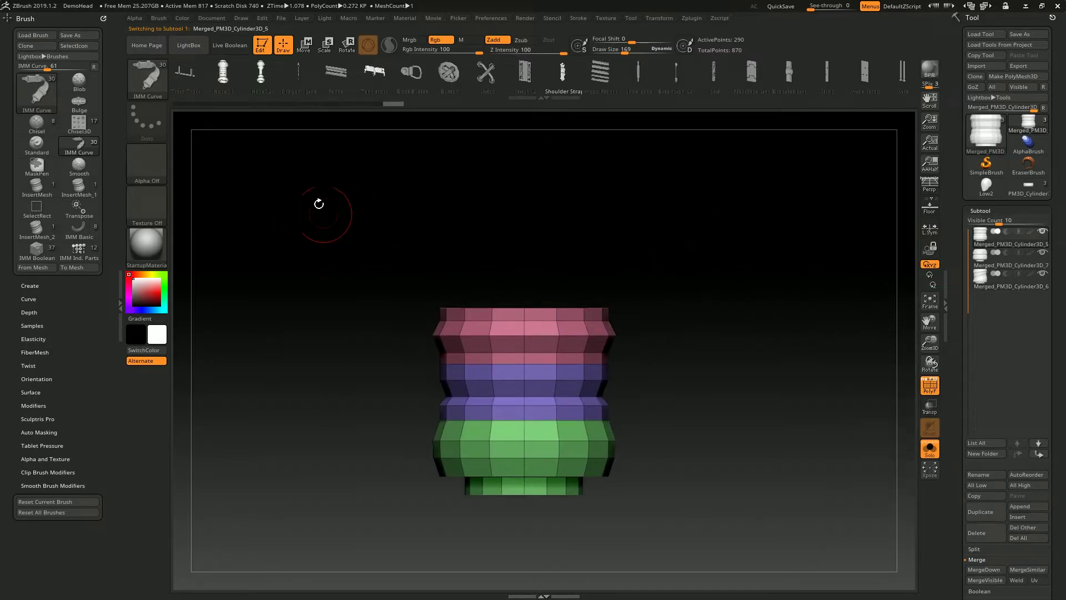
- Create the InsertMesh_3 multi-mesh brush from the three cylinders and load the Low2 head
key(b)
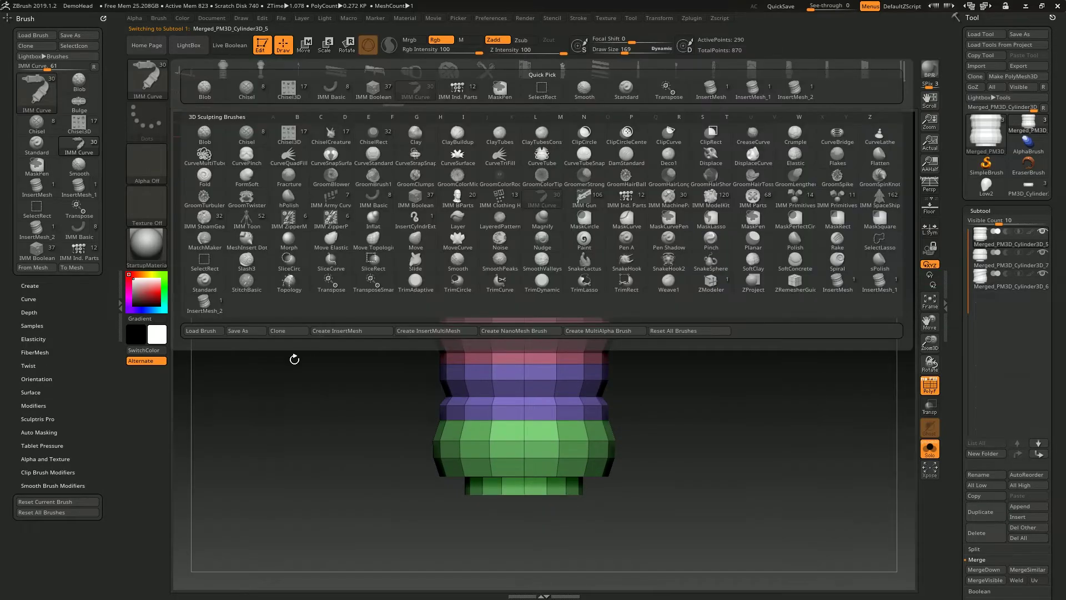
click(30, 286)
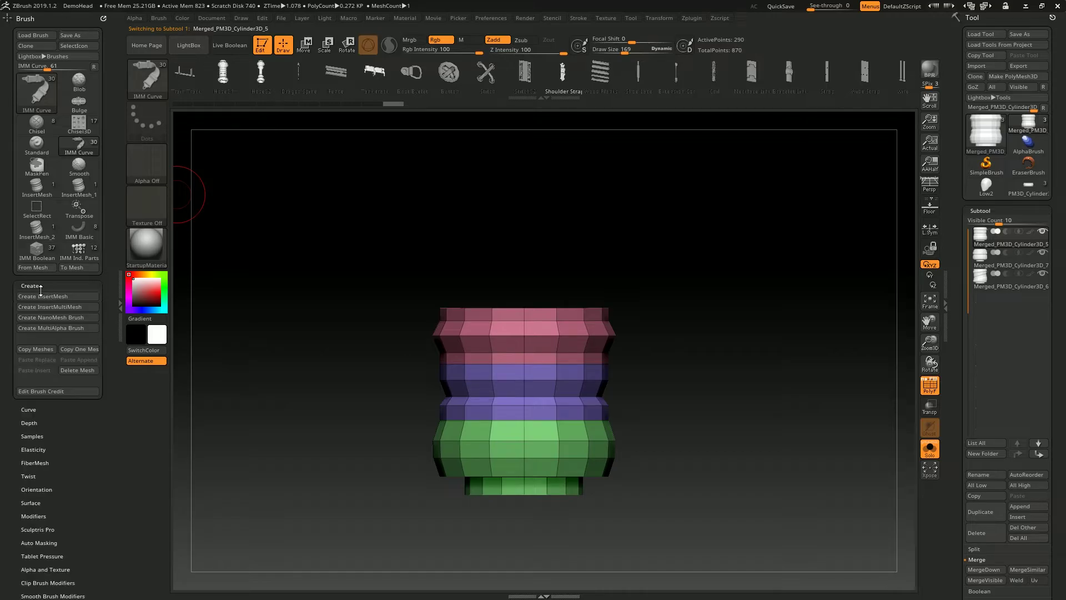
scroll(46, 284, down, 1)
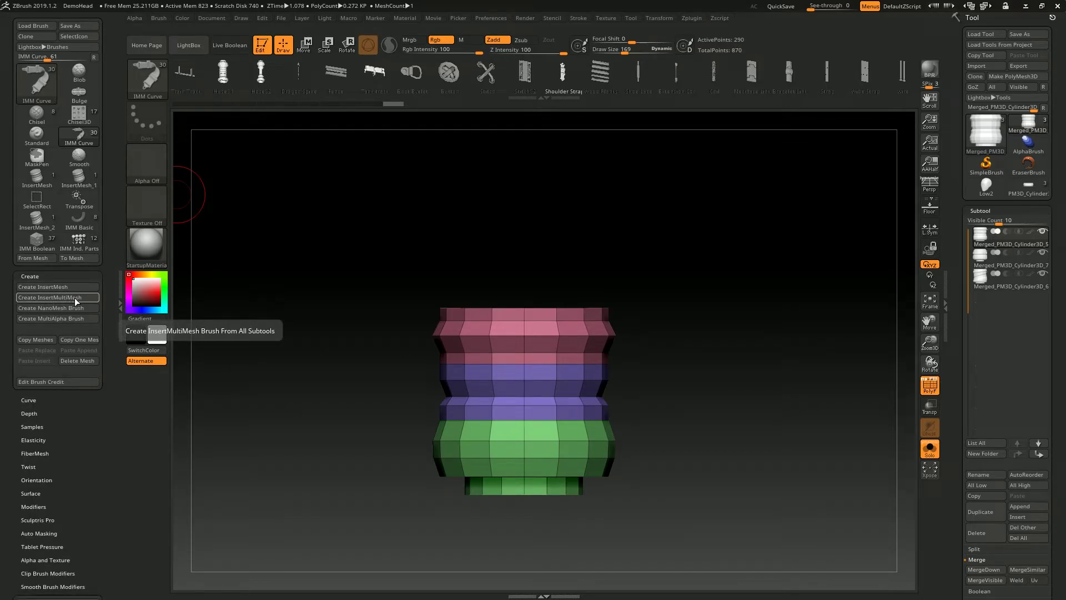
click(74, 298)
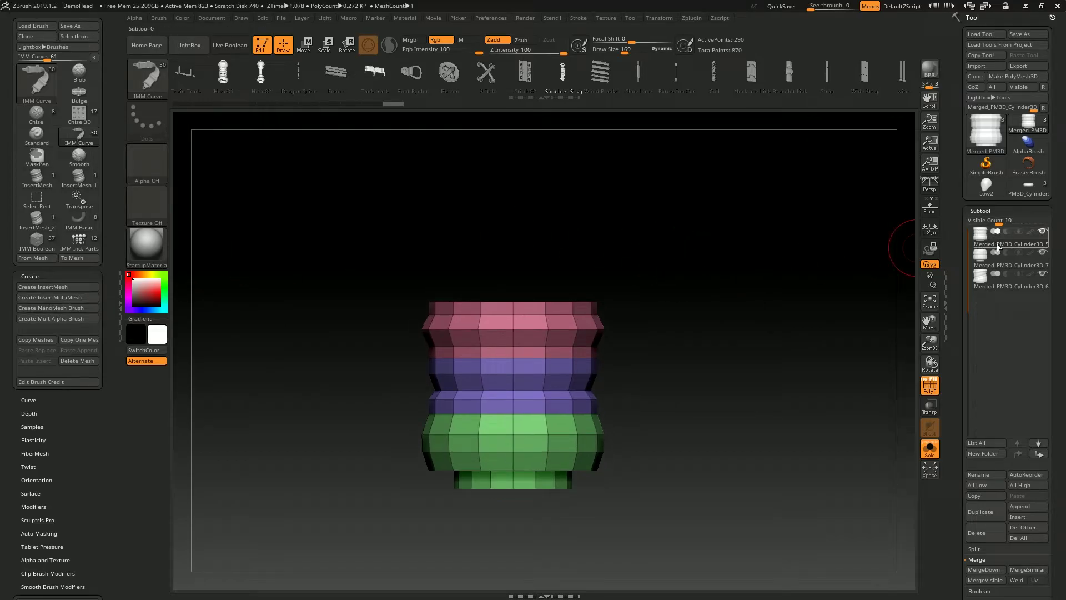
key(Down)
key(Down)
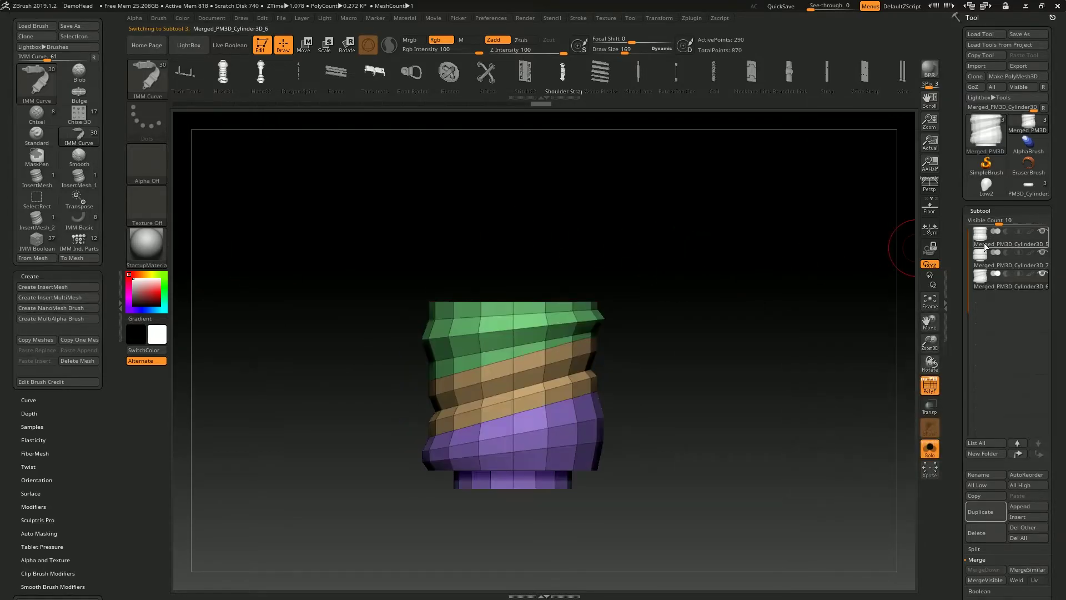
click(986, 246)
click(986, 287)
key(Up)
key(Up)
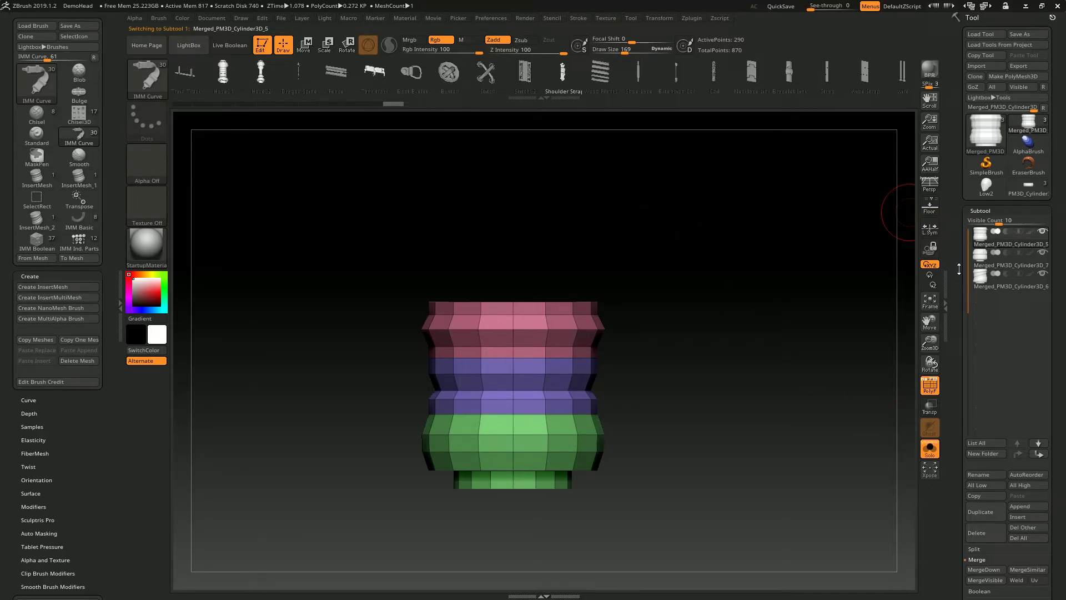
drag(819, 260, 855, 304)
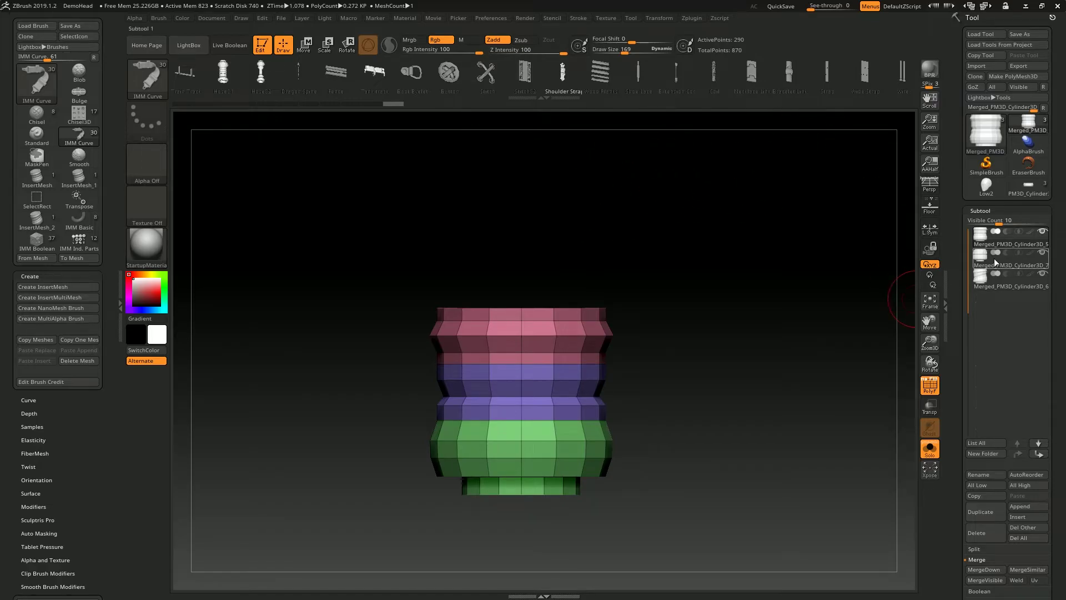
click(50, 298)
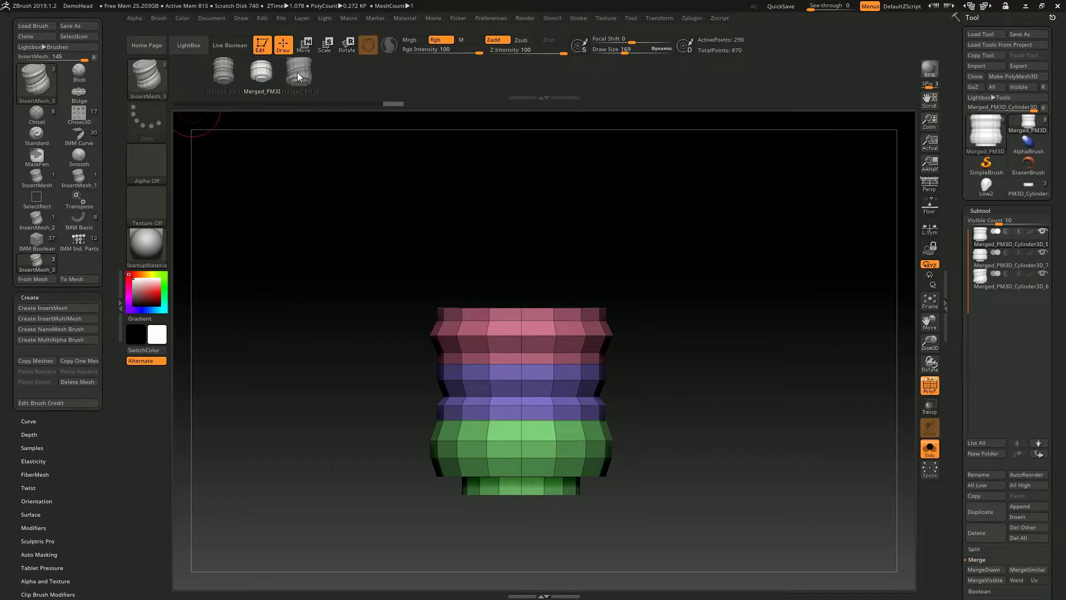
click(979, 190)
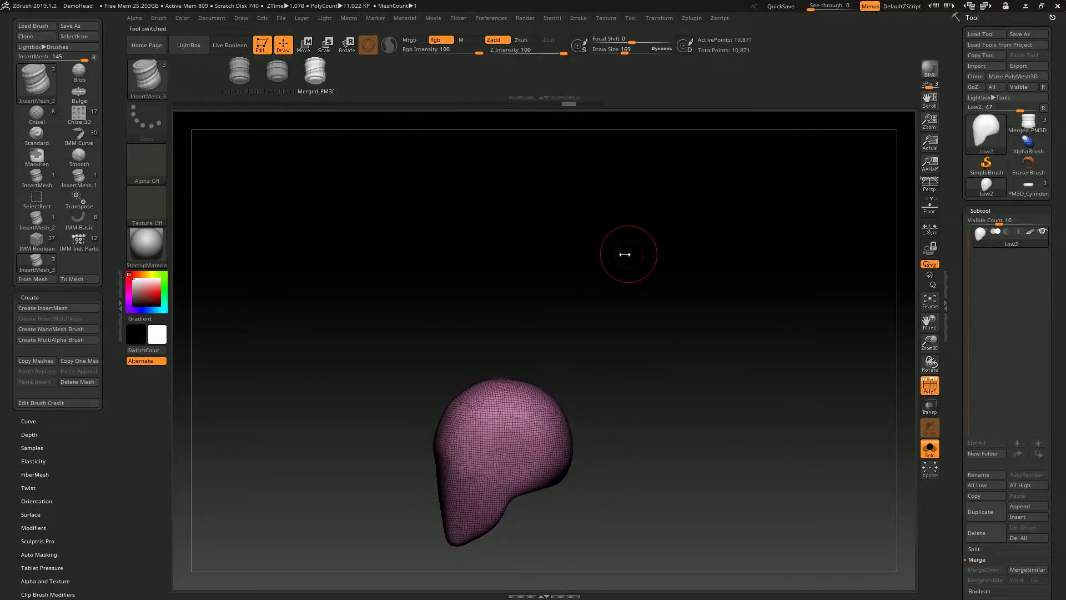
mouse_move(624, 255)
mouse_down()
mouse_move(547, 180)
mouse_move(395, 235)
mouse_up()
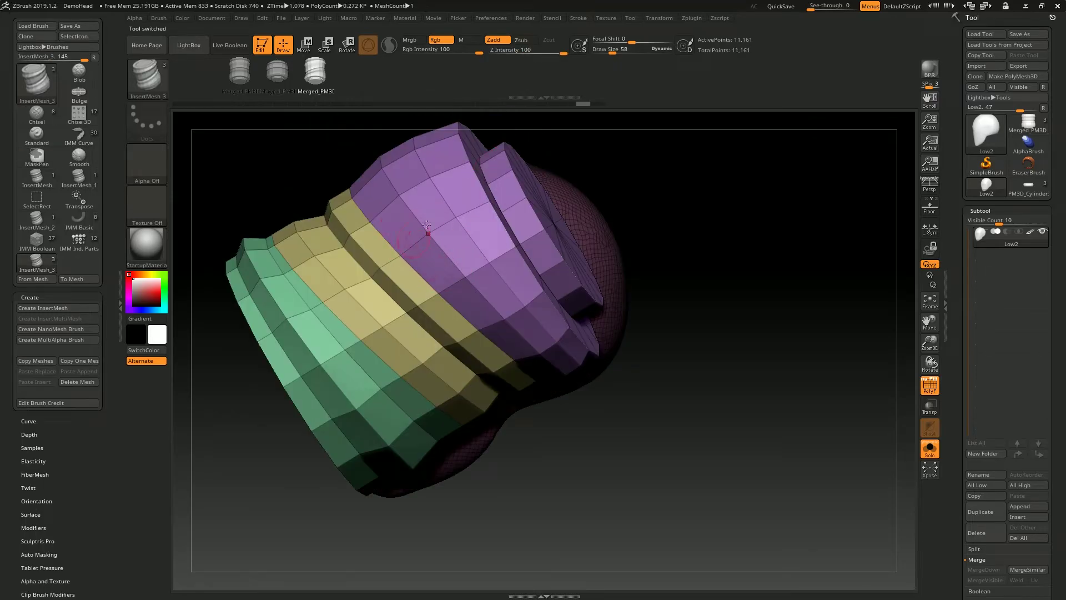
key(ctrl+z)
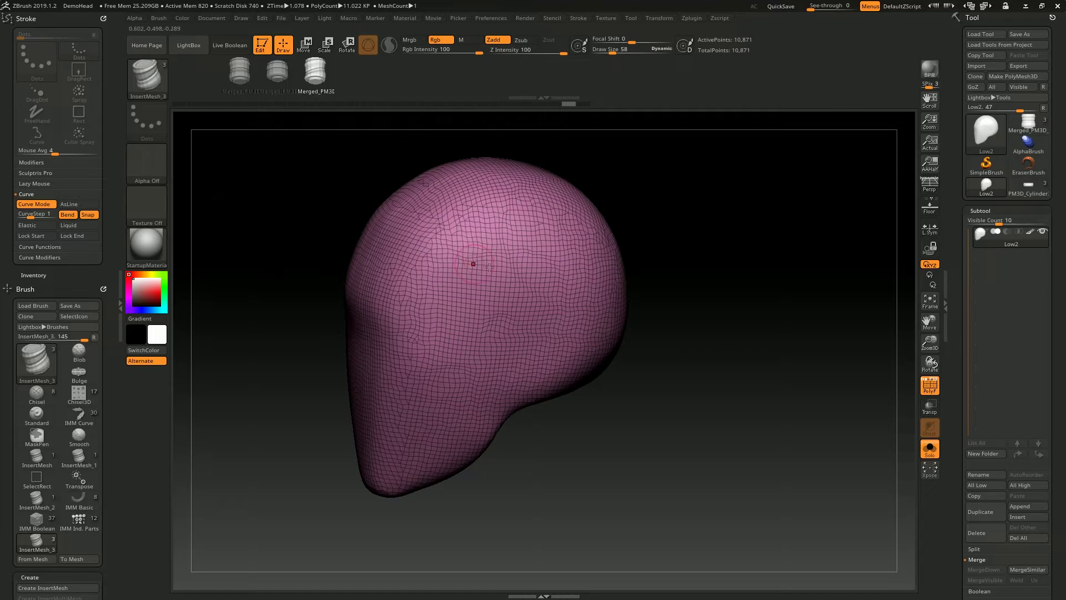
click(276, 70)
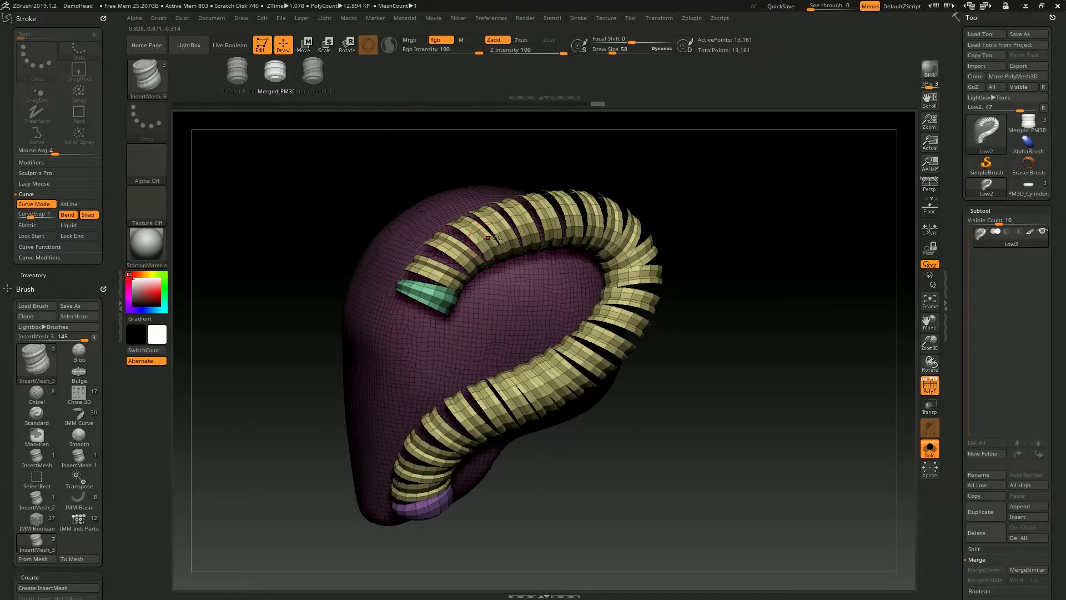
click(313, 71)
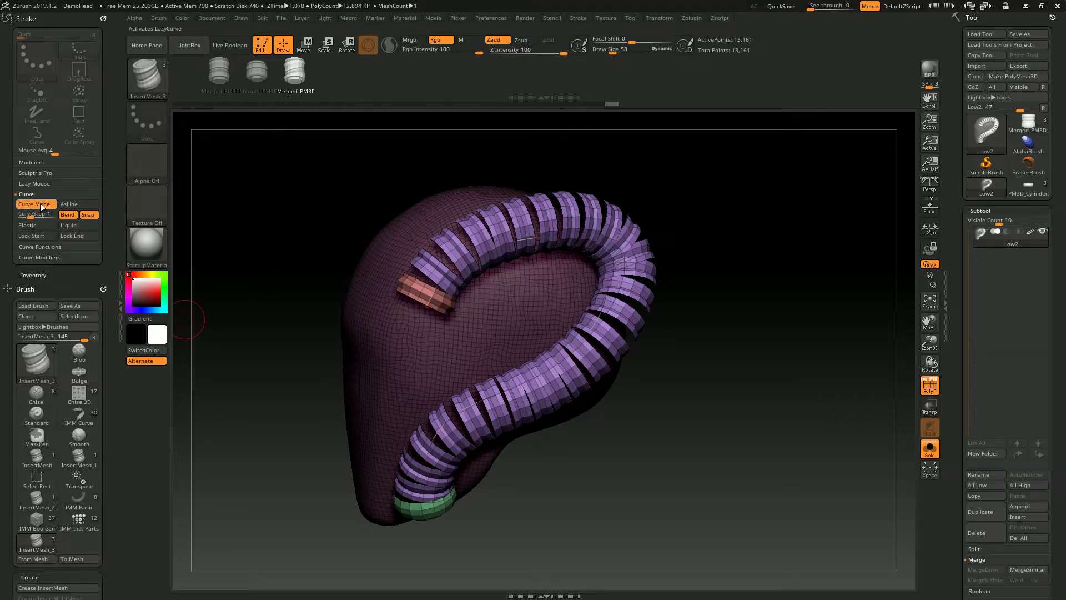
scroll(64, 285, down, 10)
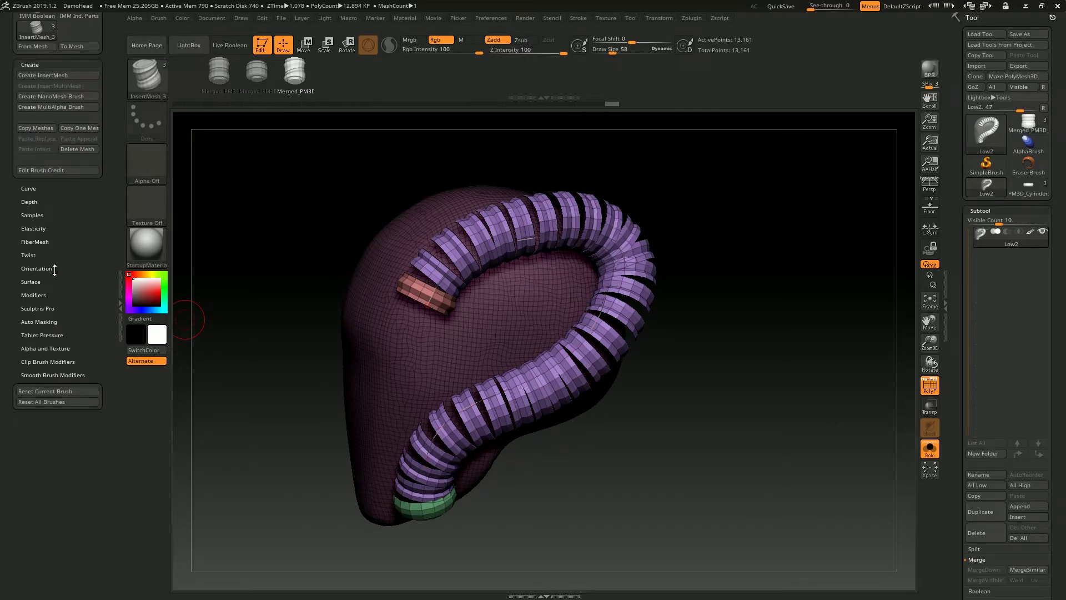
click(34, 295)
click(77, 290)
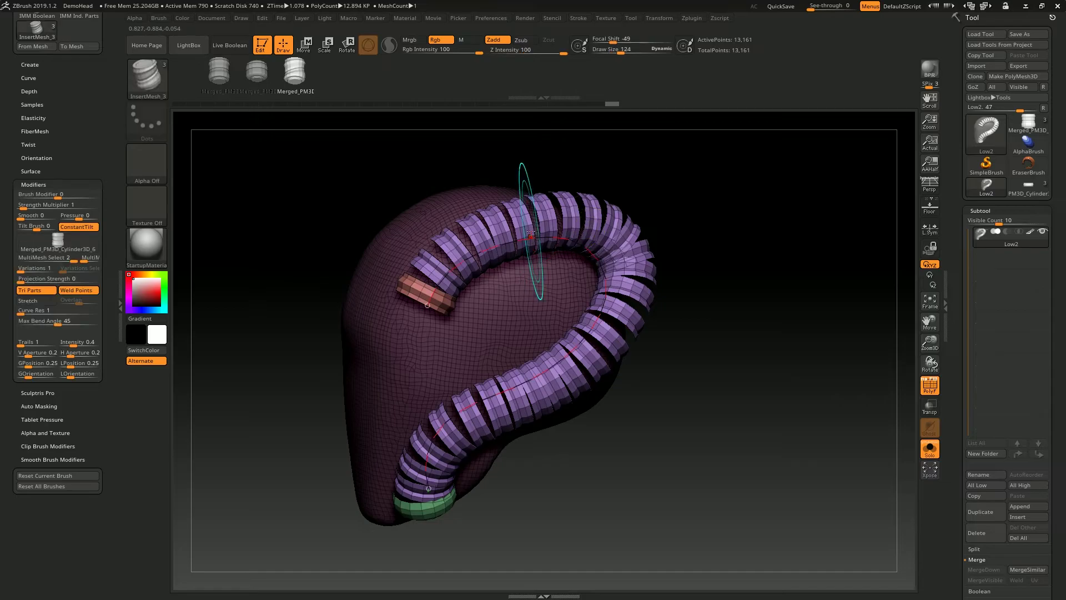
mouse_move(548, 216)
mouse_down()
mouse_move(562, 239)
mouse_move(617, 267)
mouse_up()
click(54, 300)
scroll(43, 158, up, 3)
click(44, 159)
drag(535, 322, 555, 311)
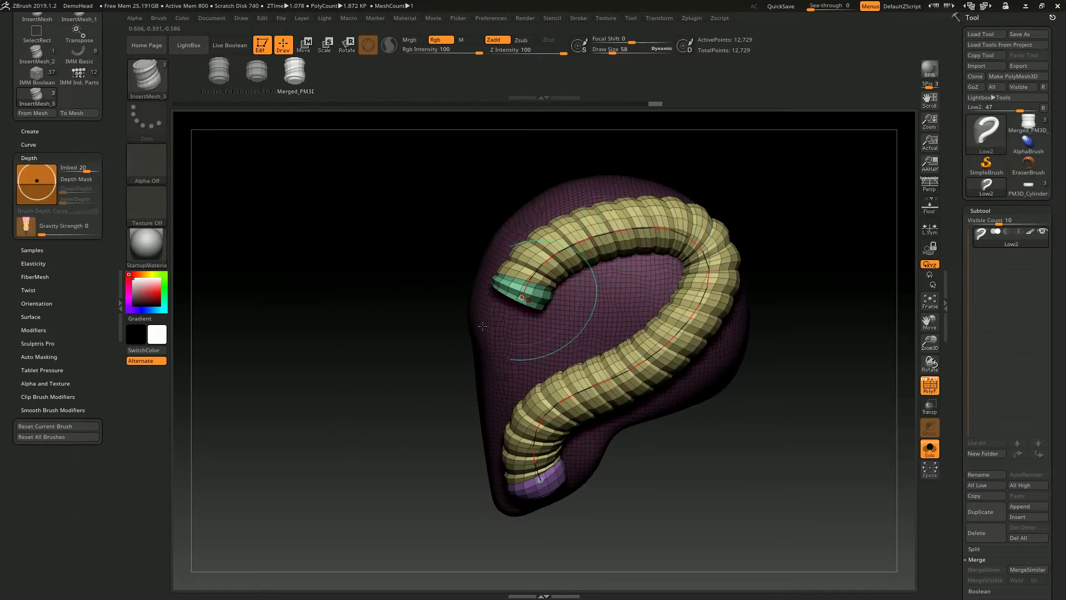
mouse_move(695, 179)
mouse_down()
mouse_move(516, 200)
mouse_move(656, 143)
mouse_up()
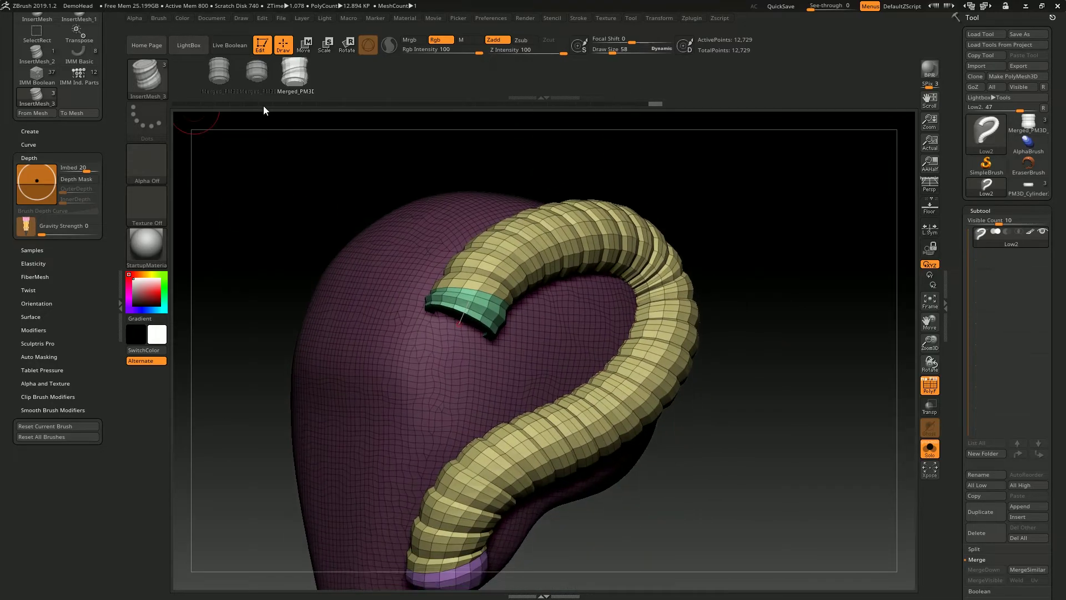
mouse_move(505, 265)
mouse_down()
mouse_move(419, 298)
mouse_move(381, 210)
mouse_move(464, 303)
mouse_up()
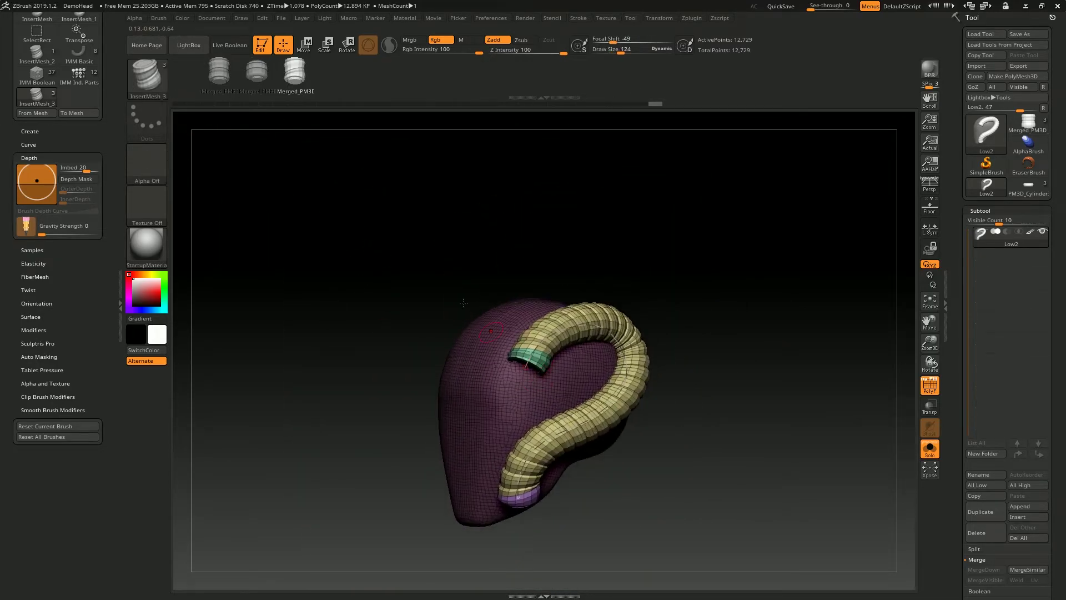
mouse_move(113, 93)
mouse_down()
mouse_move(100, 39)
mouse_move(98, 131)
mouse_up()
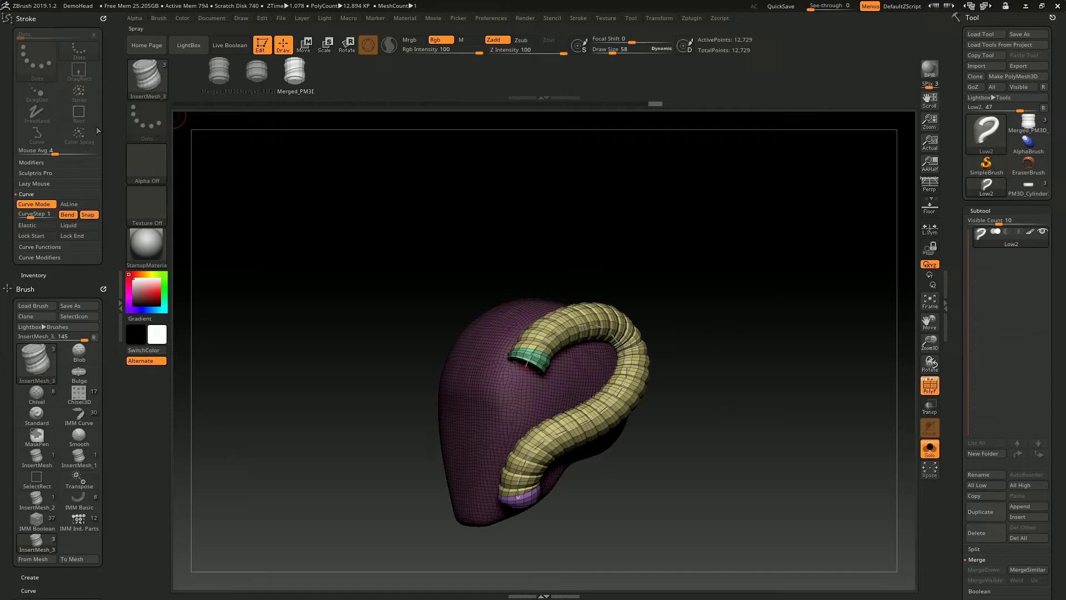
drag(88, 276, 88, 262)
click(70, 291)
- Close the save-brush dialog, face the head front-on, and open the Subtool Insert mesh picker
key(Escape)
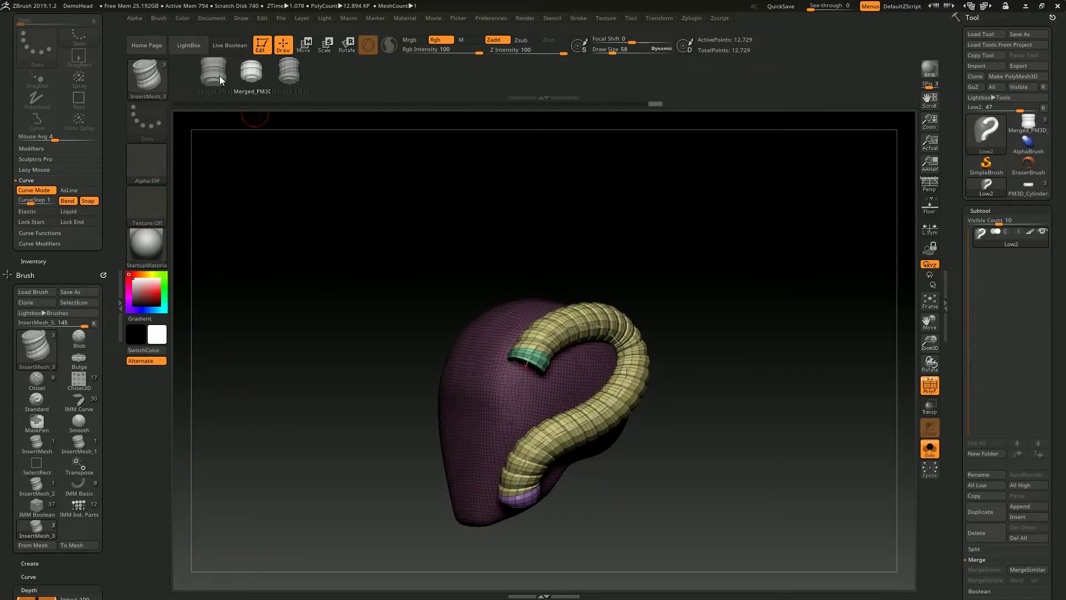
mouse_move(710, 262)
mouse_down()
mouse_move(732, 240)
mouse_move(668, 223)
mouse_move(677, 249)
mouse_move(716, 200)
mouse_move(838, 428)
mouse_move(683, 308)
mouse_up()
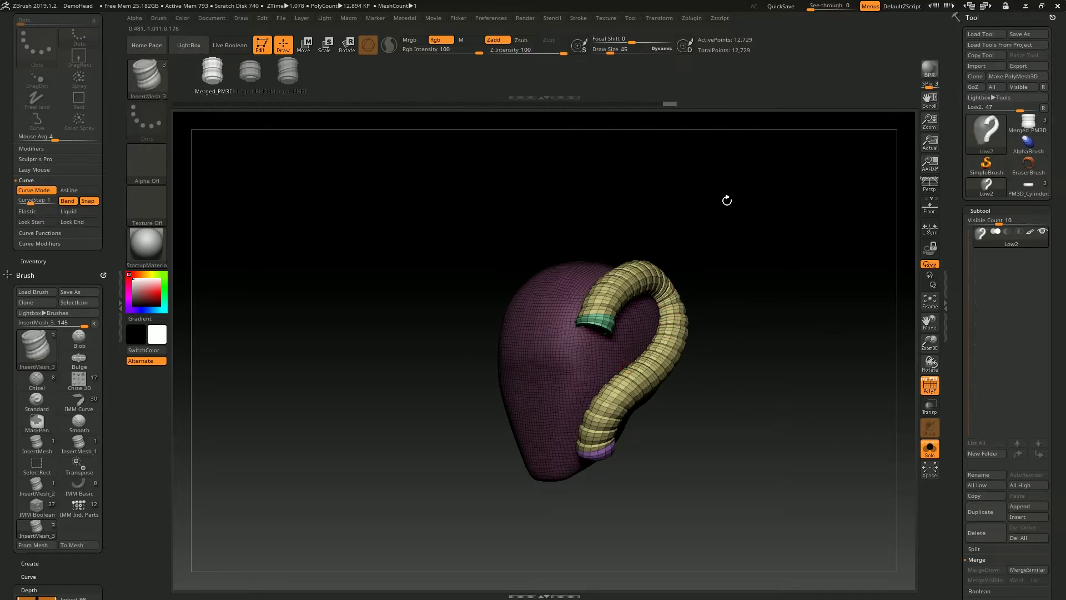
click(1020, 517)
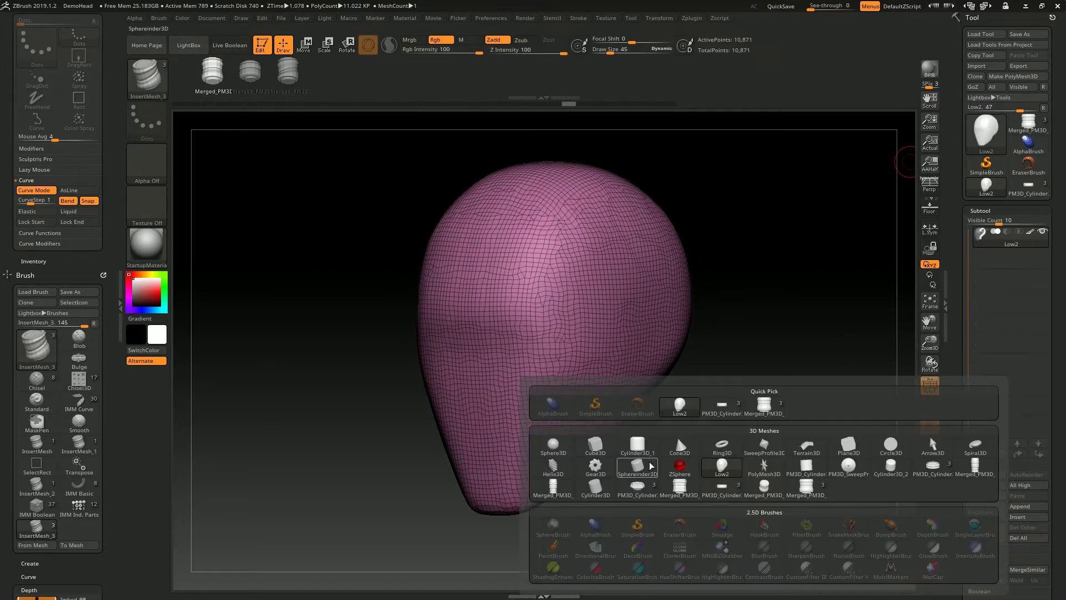
- Insert a Sphere3D subtool shrunk inside the head, then draw a hose curve down its side
click(572, 444)
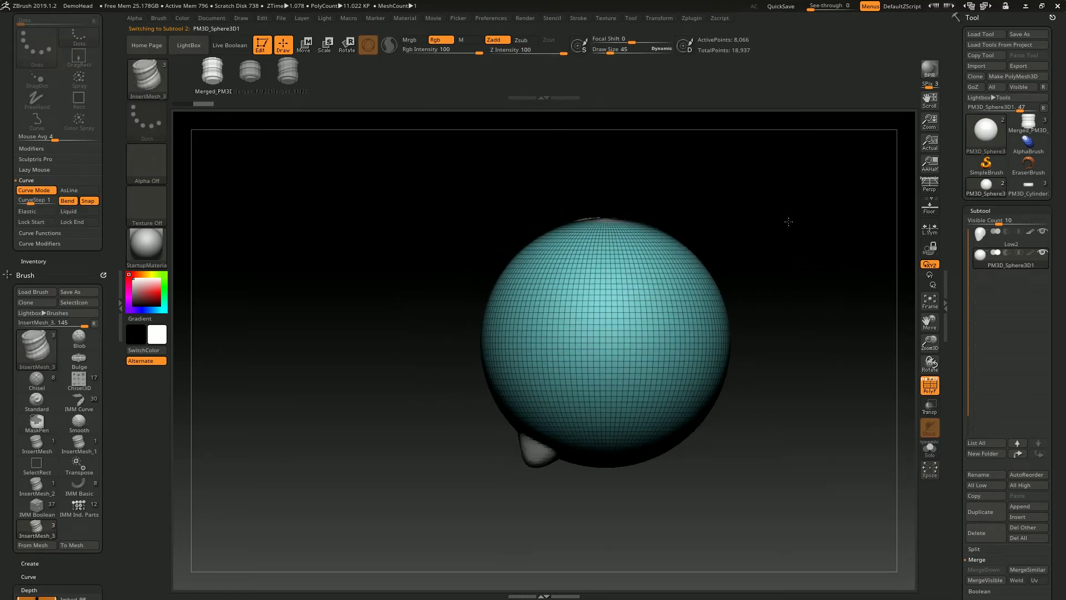
key(e)
mouse_move(575, 336)
mouse_down()
mouse_move(583, 345)
mouse_move(578, 248)
mouse_up()
key(w)
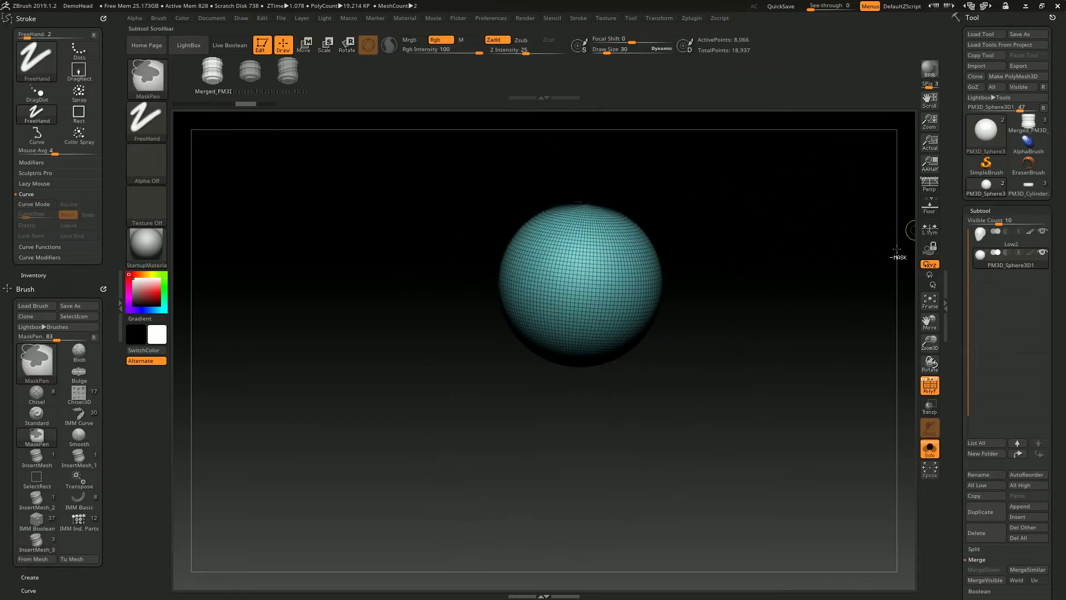
scroll(753, 230, up, 2)
drag(654, 315, 558, 447)
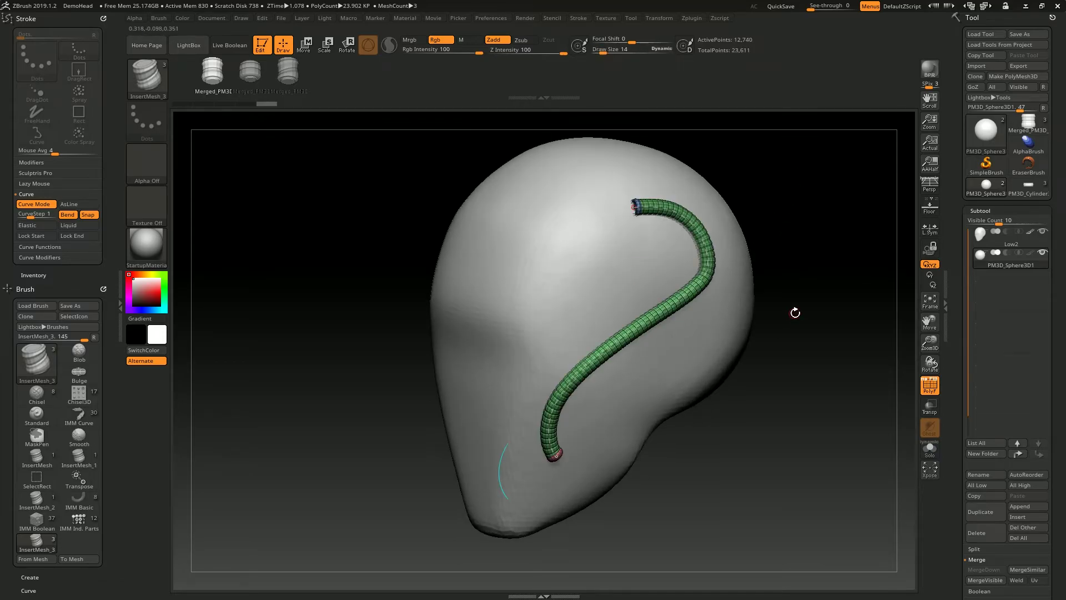
mouse_move(795, 309)
mouse_down()
mouse_move(817, 200)
mouse_move(911, 193)
mouse_up()
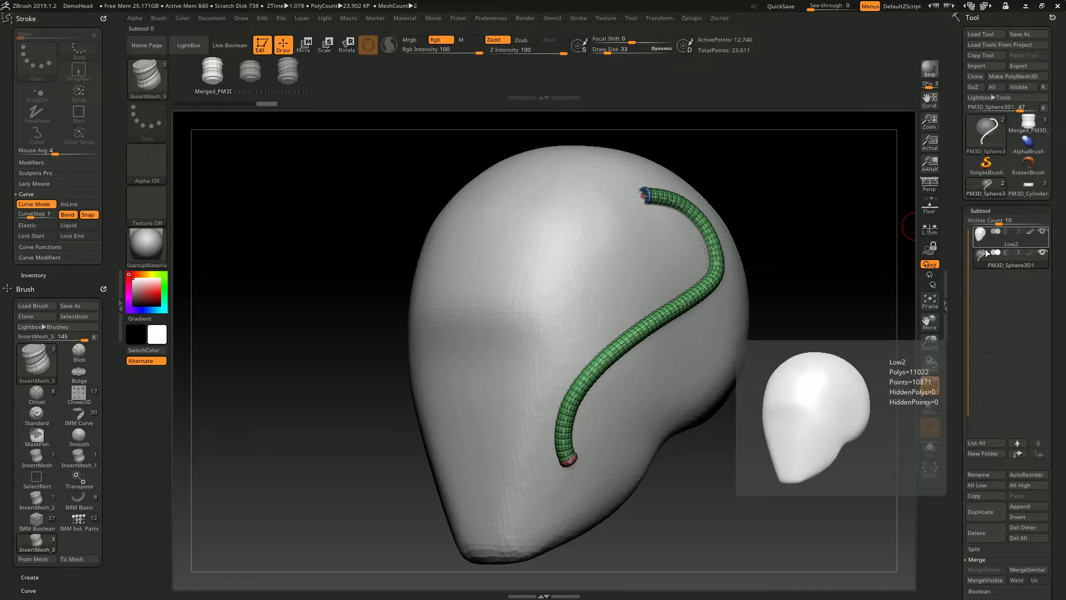
- Turn on Live Boolean, set the sphere to Subtract, and carve more hose tubes into the head
click(211, 50)
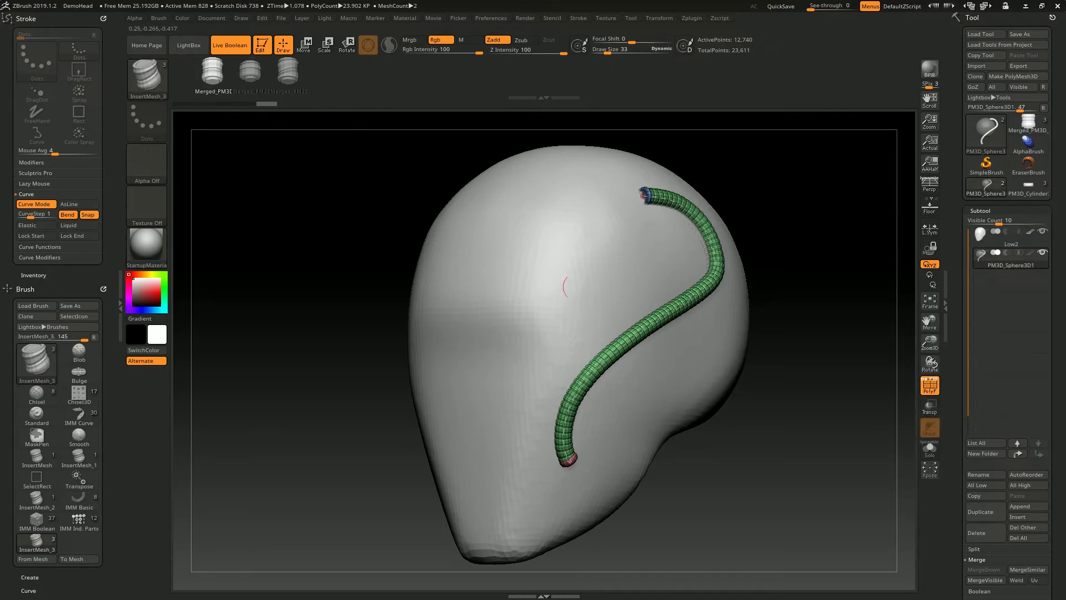
click(1006, 254)
drag(780, 317, 612, 266)
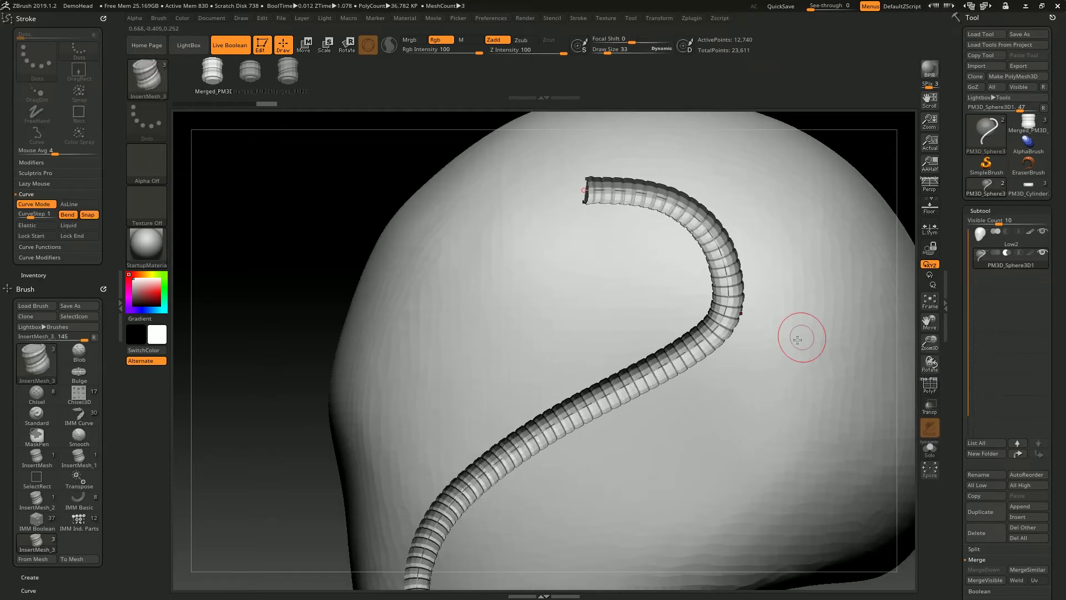
drag(767, 346, 722, 301)
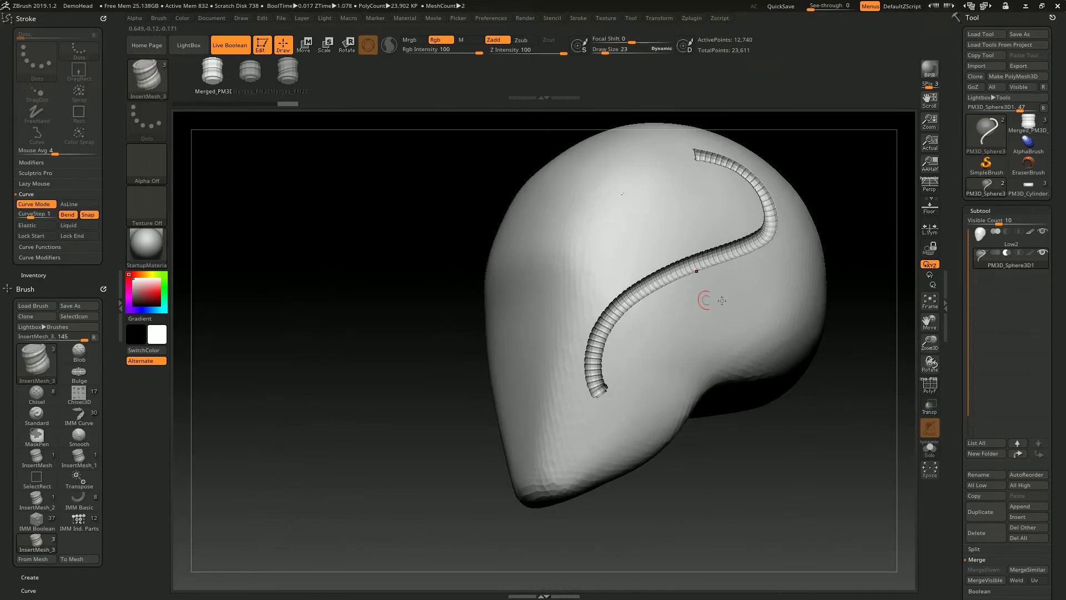
ctrl+right_drag(722, 300, 678, 329)
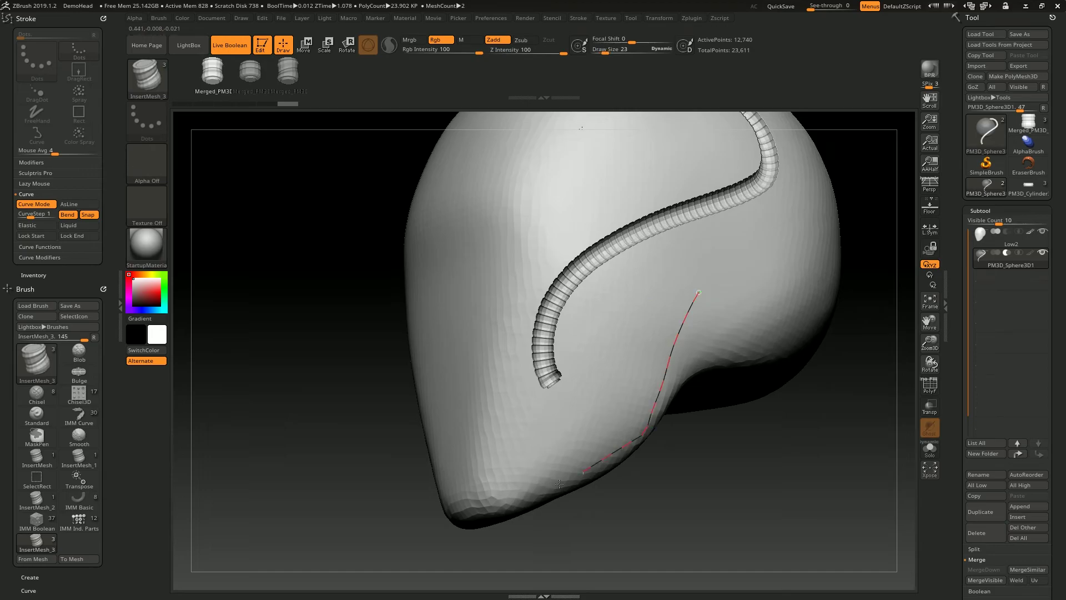
click(559, 483)
drag(667, 319, 476, 419)
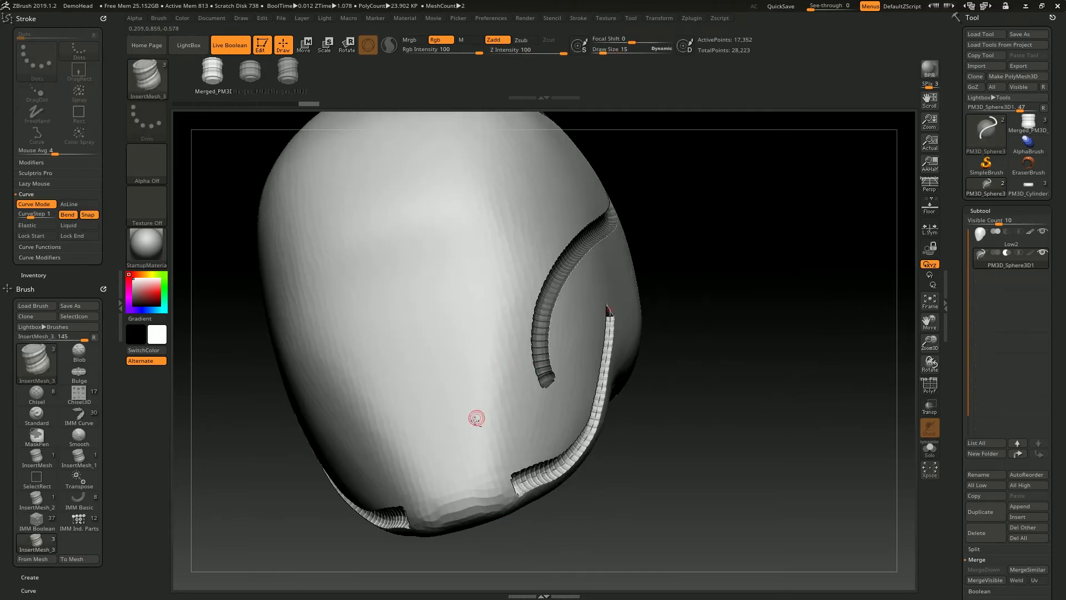
right_drag(476, 418, 583, 446)
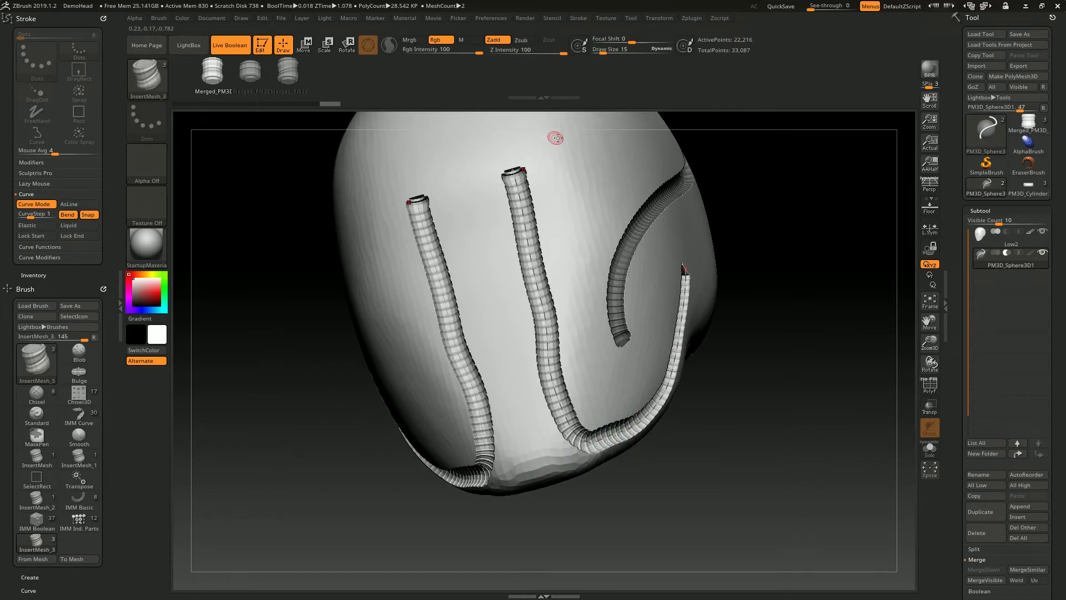
mouse_move(556, 137)
right_down()
mouse_move(891, 200)
mouse_move(684, 208)
right_up()
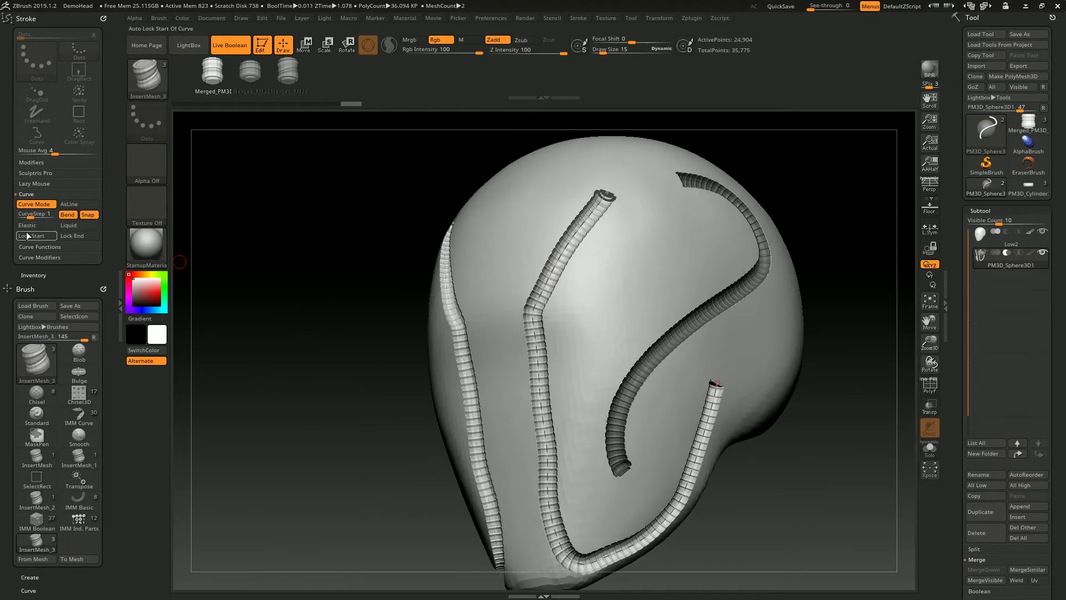
- Switch curves to Elastic, regenerate the tubes thinner, and pull up the U-shaped tube's bottom
drag(550, 254, 551, 251)
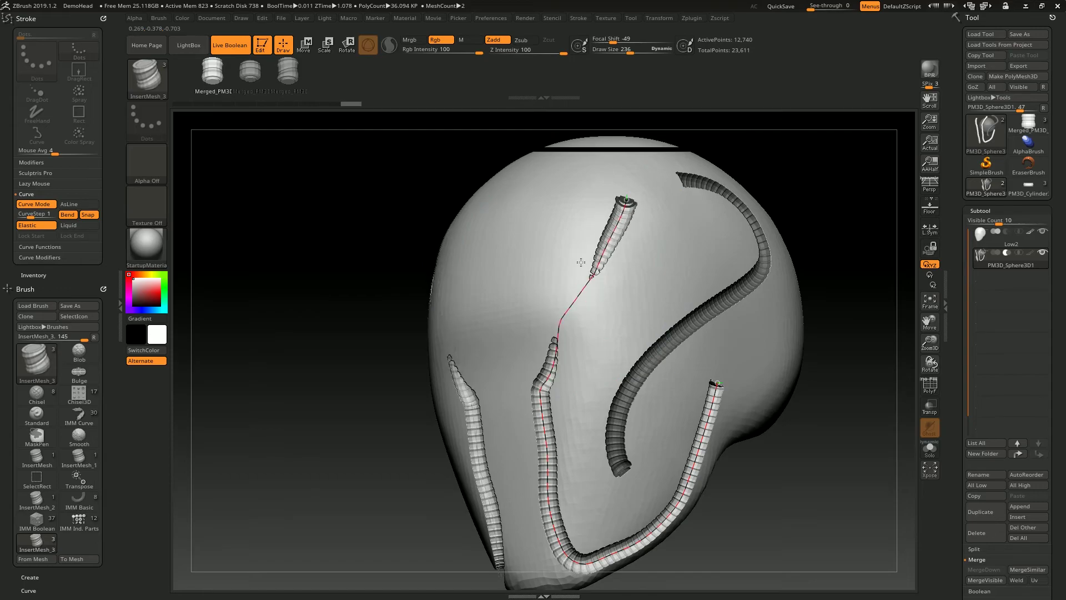
key(f)
mouse_move(704, 252)
right_down()
mouse_move(791, 309)
mouse_move(779, 347)
mouse_move(666, 333)
mouse_move(561, 381)
right_up()
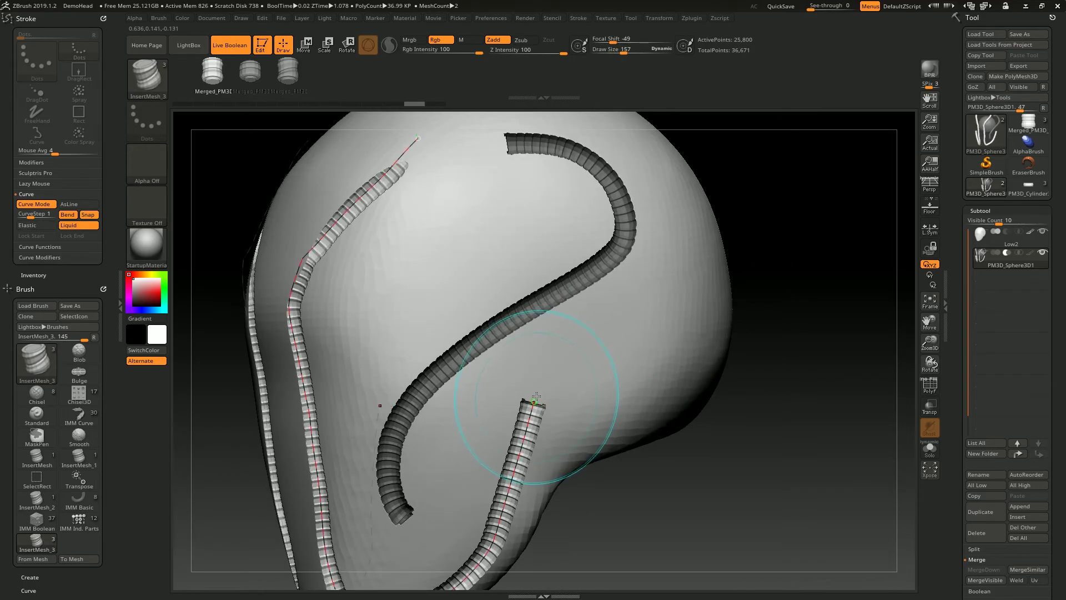
mouse_move(583, 321)
alt+right_down()
mouse_move(559, 247)
mouse_move(410, 269)
alt+right_up()
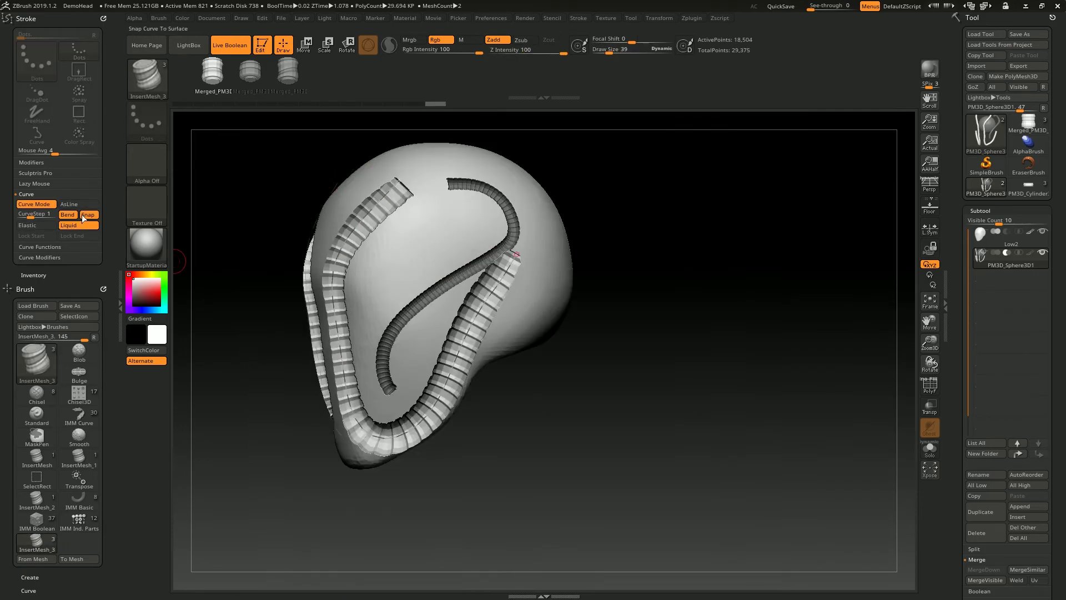
click(50, 226)
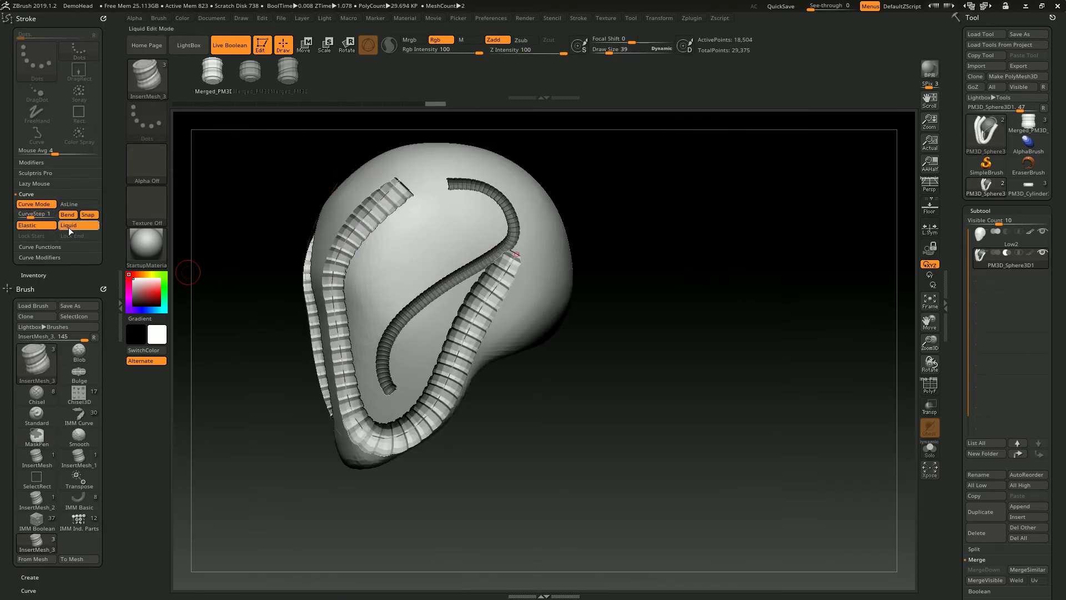
right_drag(607, 409, 611, 381)
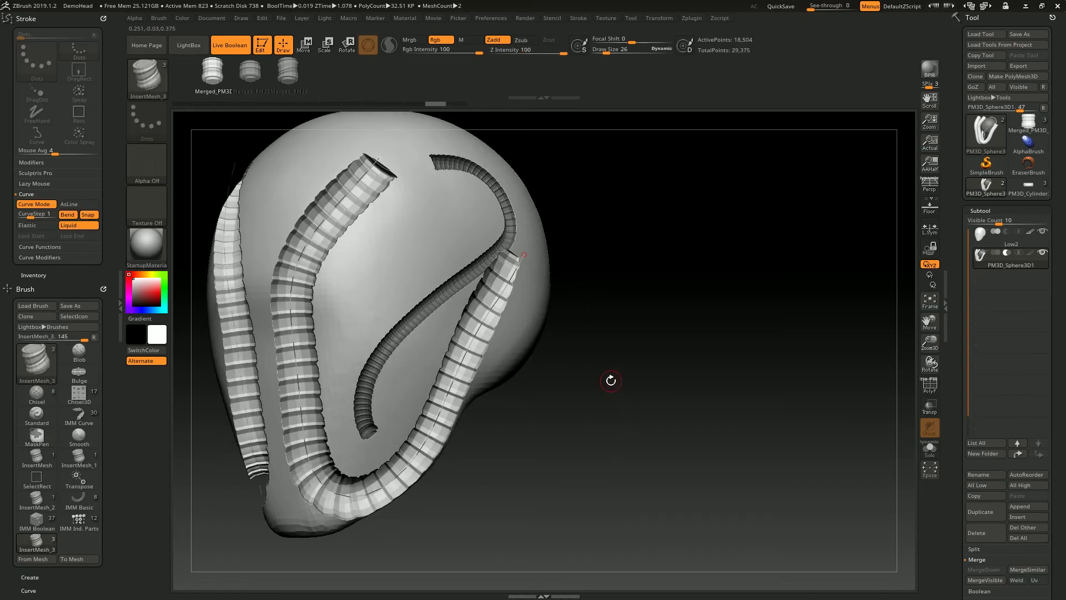
right_drag(531, 303, 551, 286)
click(512, 317)
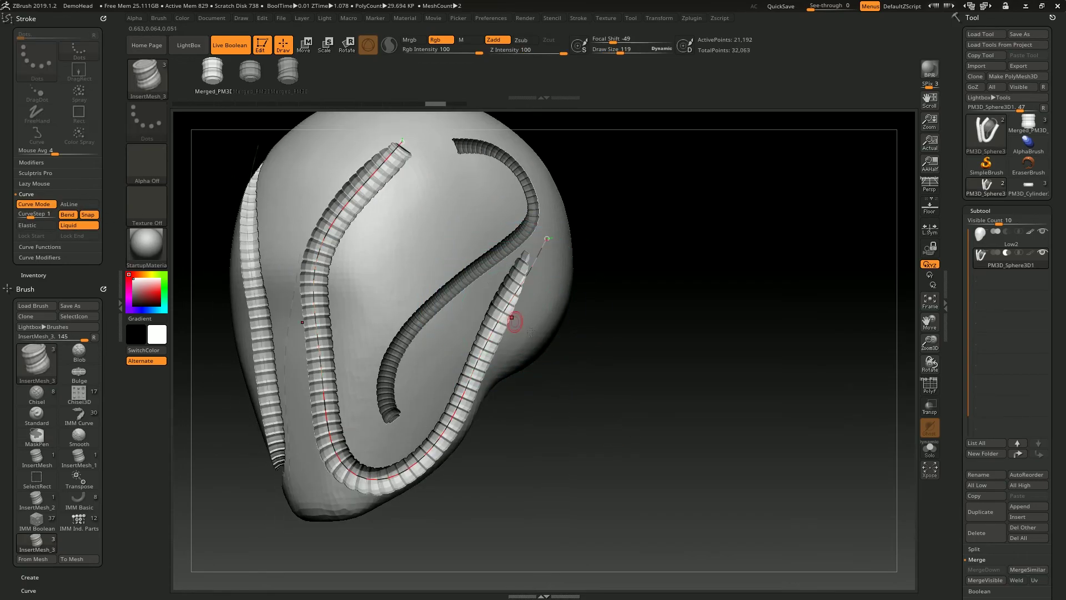
key(bracketright)
mouse_move(476, 364)
mouse_down()
mouse_move(339, 360)
mouse_move(383, 164)
mouse_up()
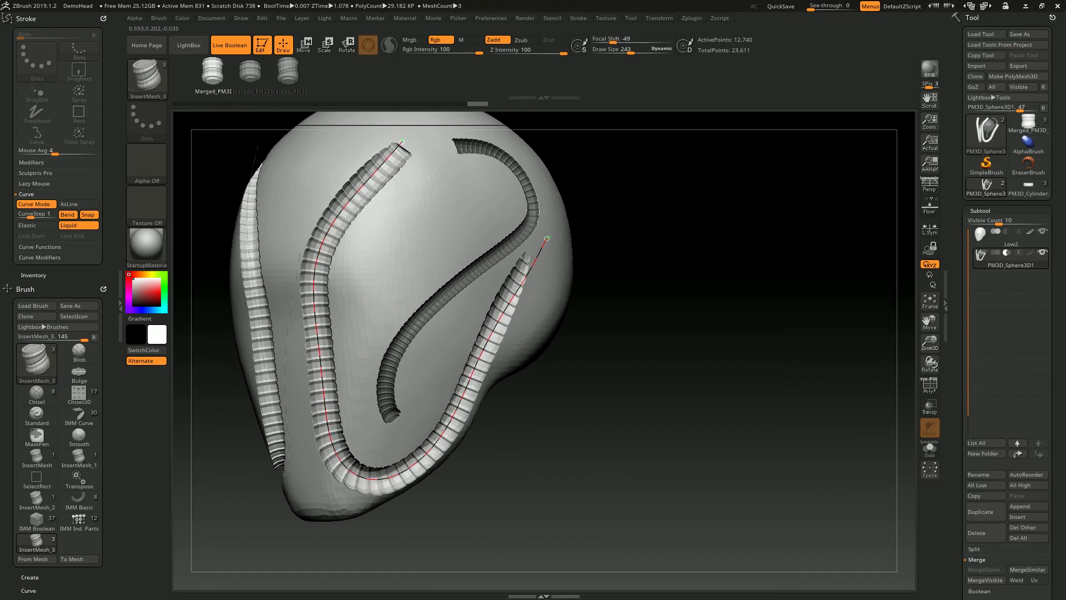
drag(690, 305, 502, 167)
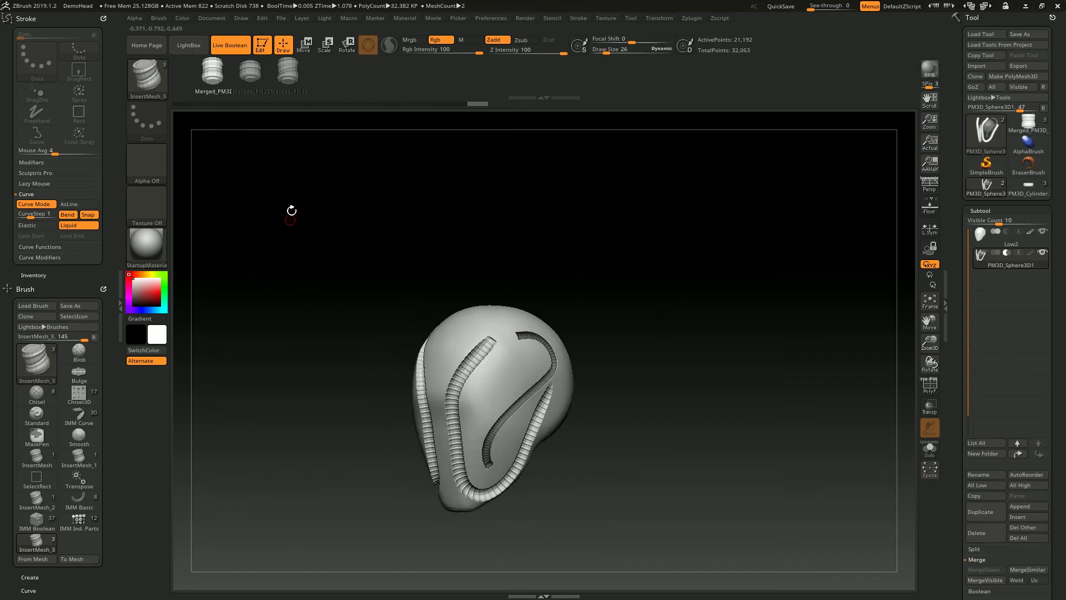
- Dismiss the brush picker and turn the grooved head to a side view
key(b)
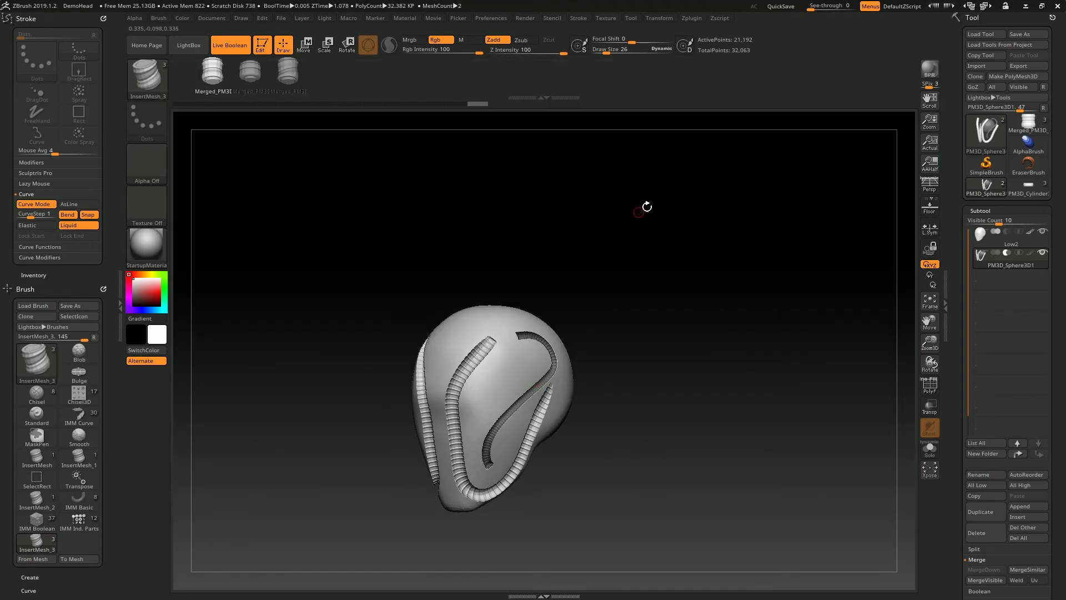
mouse_move(645, 207)
mouse_down()
mouse_move(655, 279)
mouse_move(674, 195)
mouse_move(607, 177)
mouse_move(611, 214)
mouse_move(719, 238)
mouse_up()
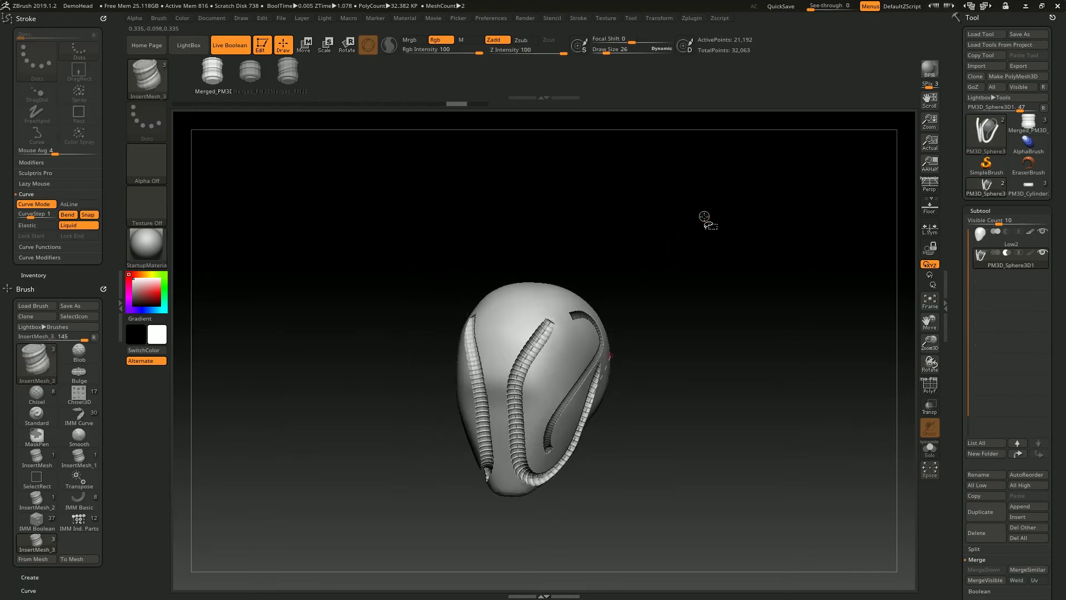